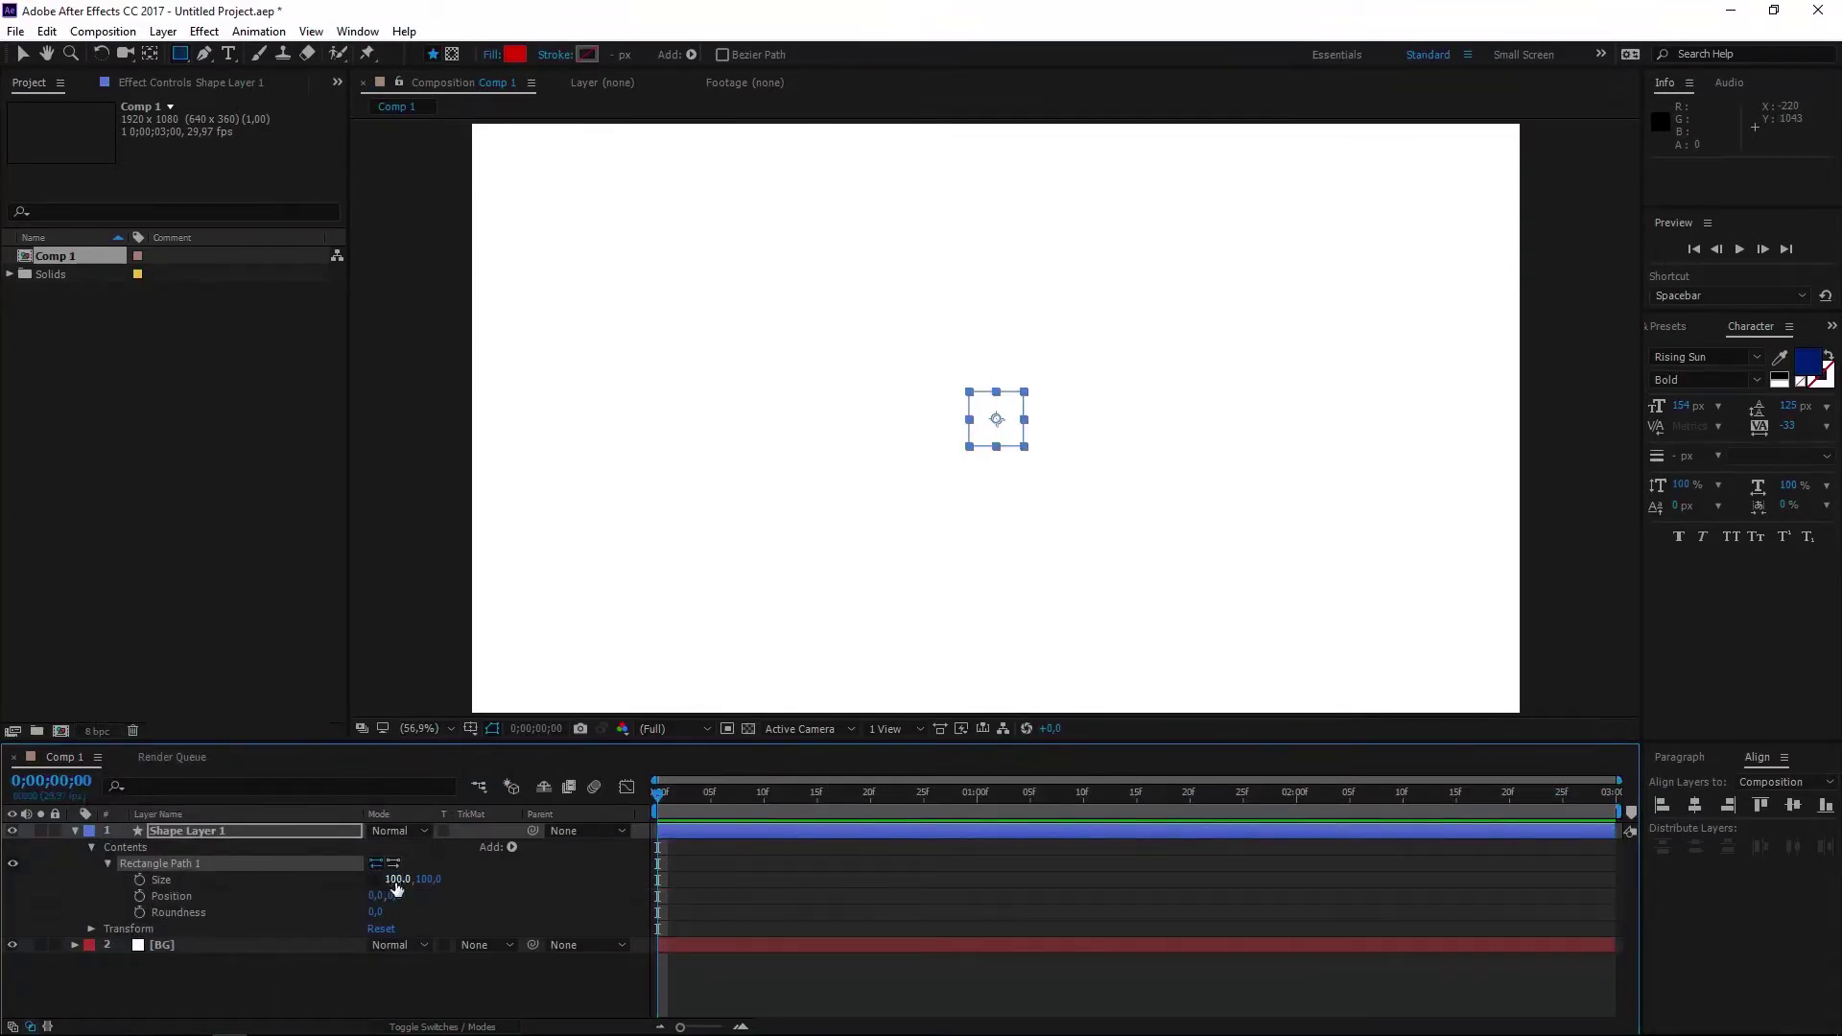
Set the rectangle path's size to 350 by 500 with independent width and height.
left_click(391, 879)
type("350")
key("Return")
left_click(441, 880)
type("5")
key("Return")
Add a stroke to Shape Layer 1 and set its color to blue 4891FF.
left_click(297, 829)
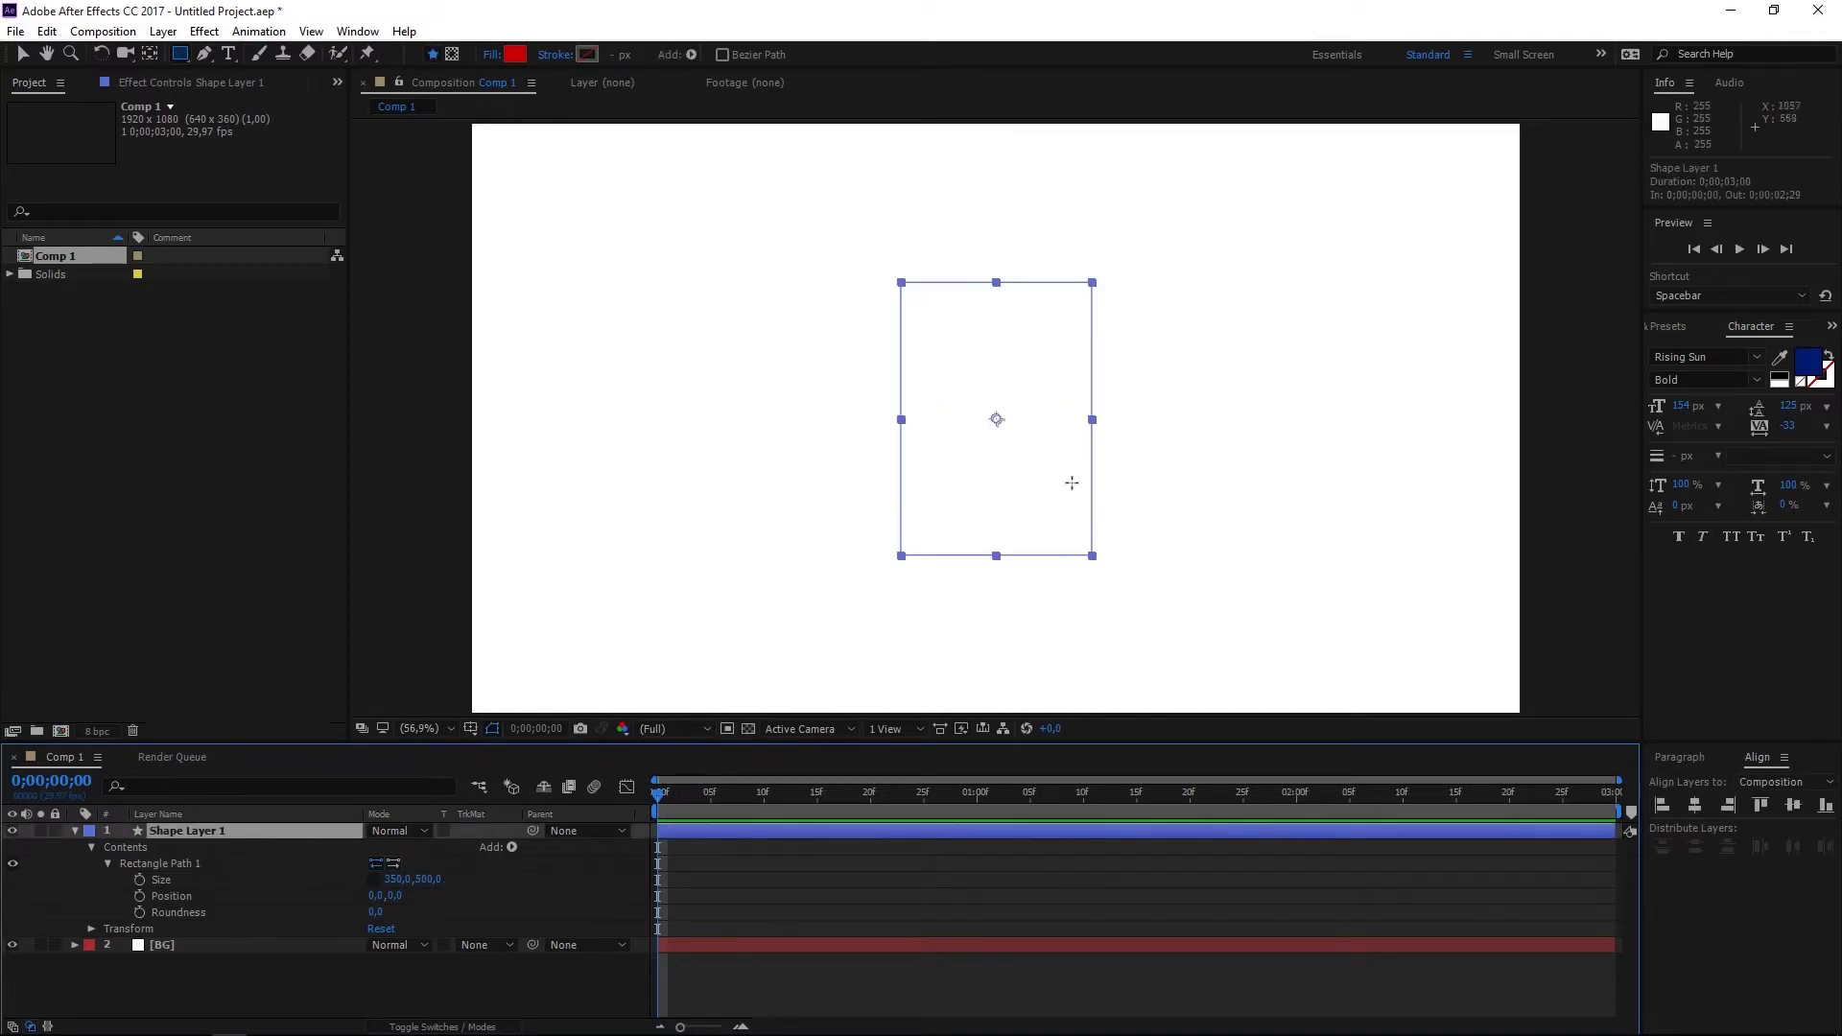
left_click(511, 847)
left_click(566, 569)
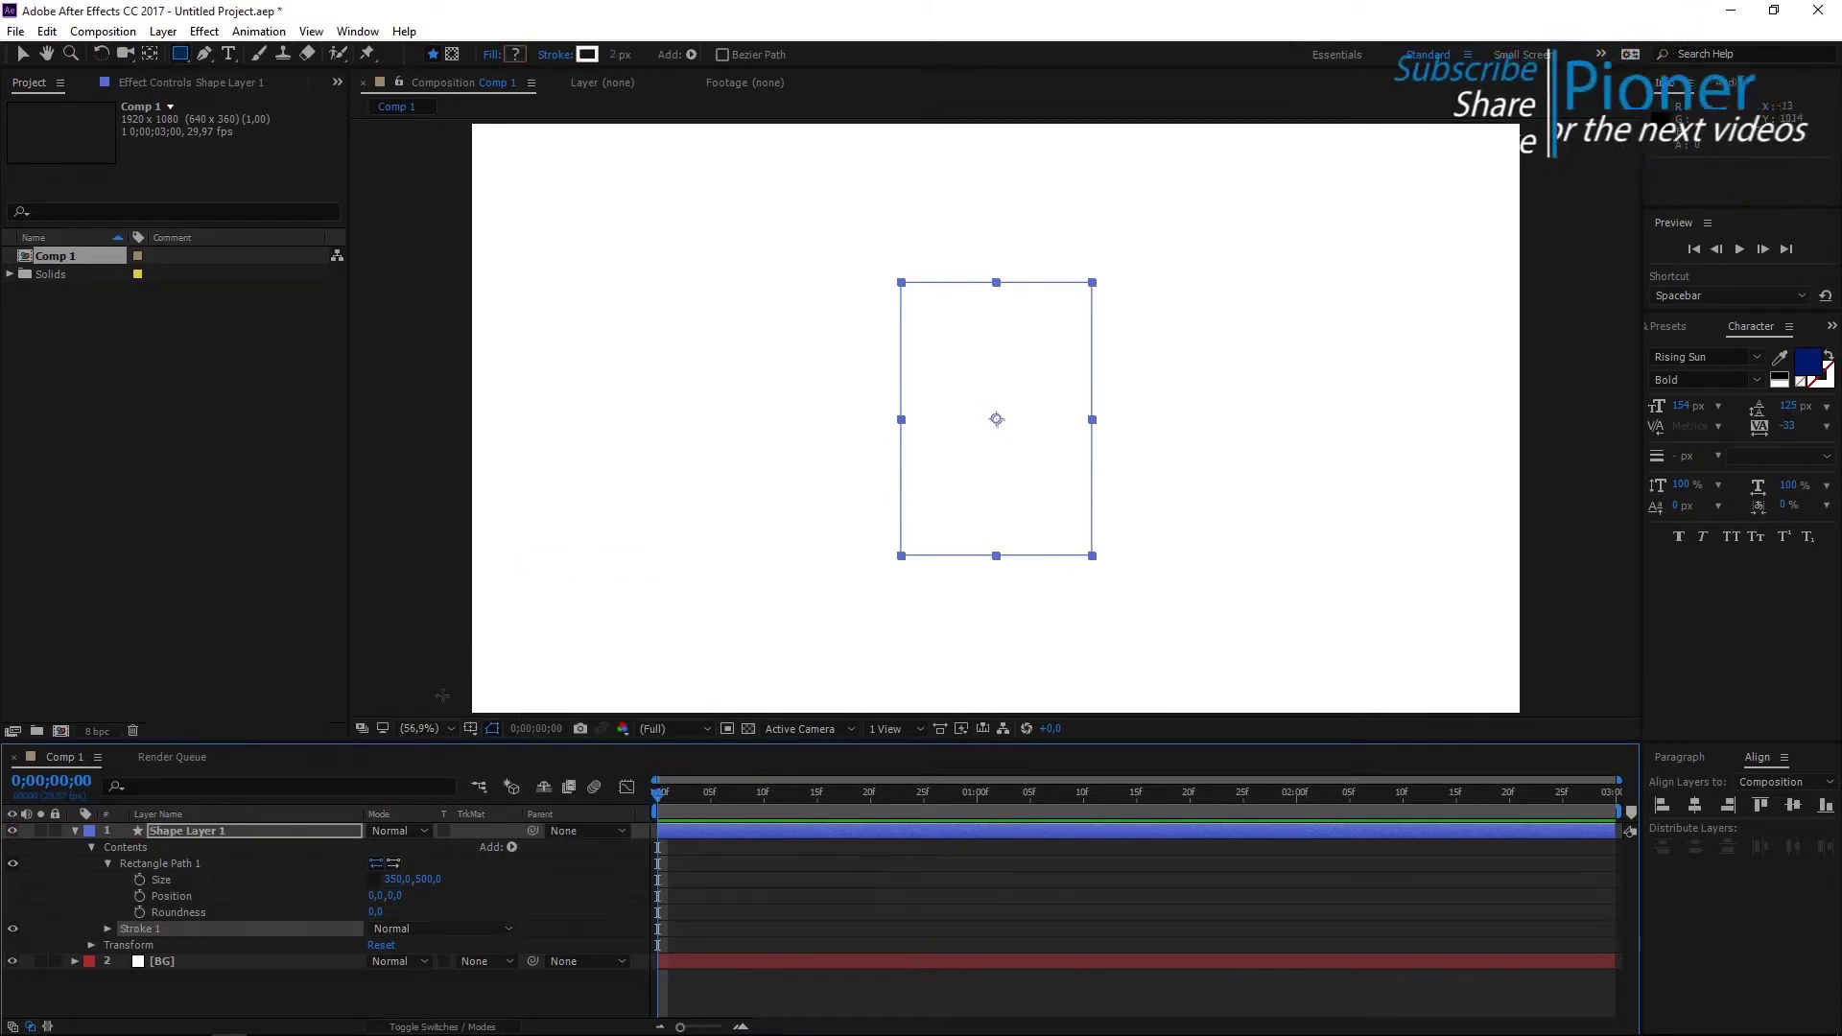
left_click(108, 929)
scroll(192, 940, "down", 1)
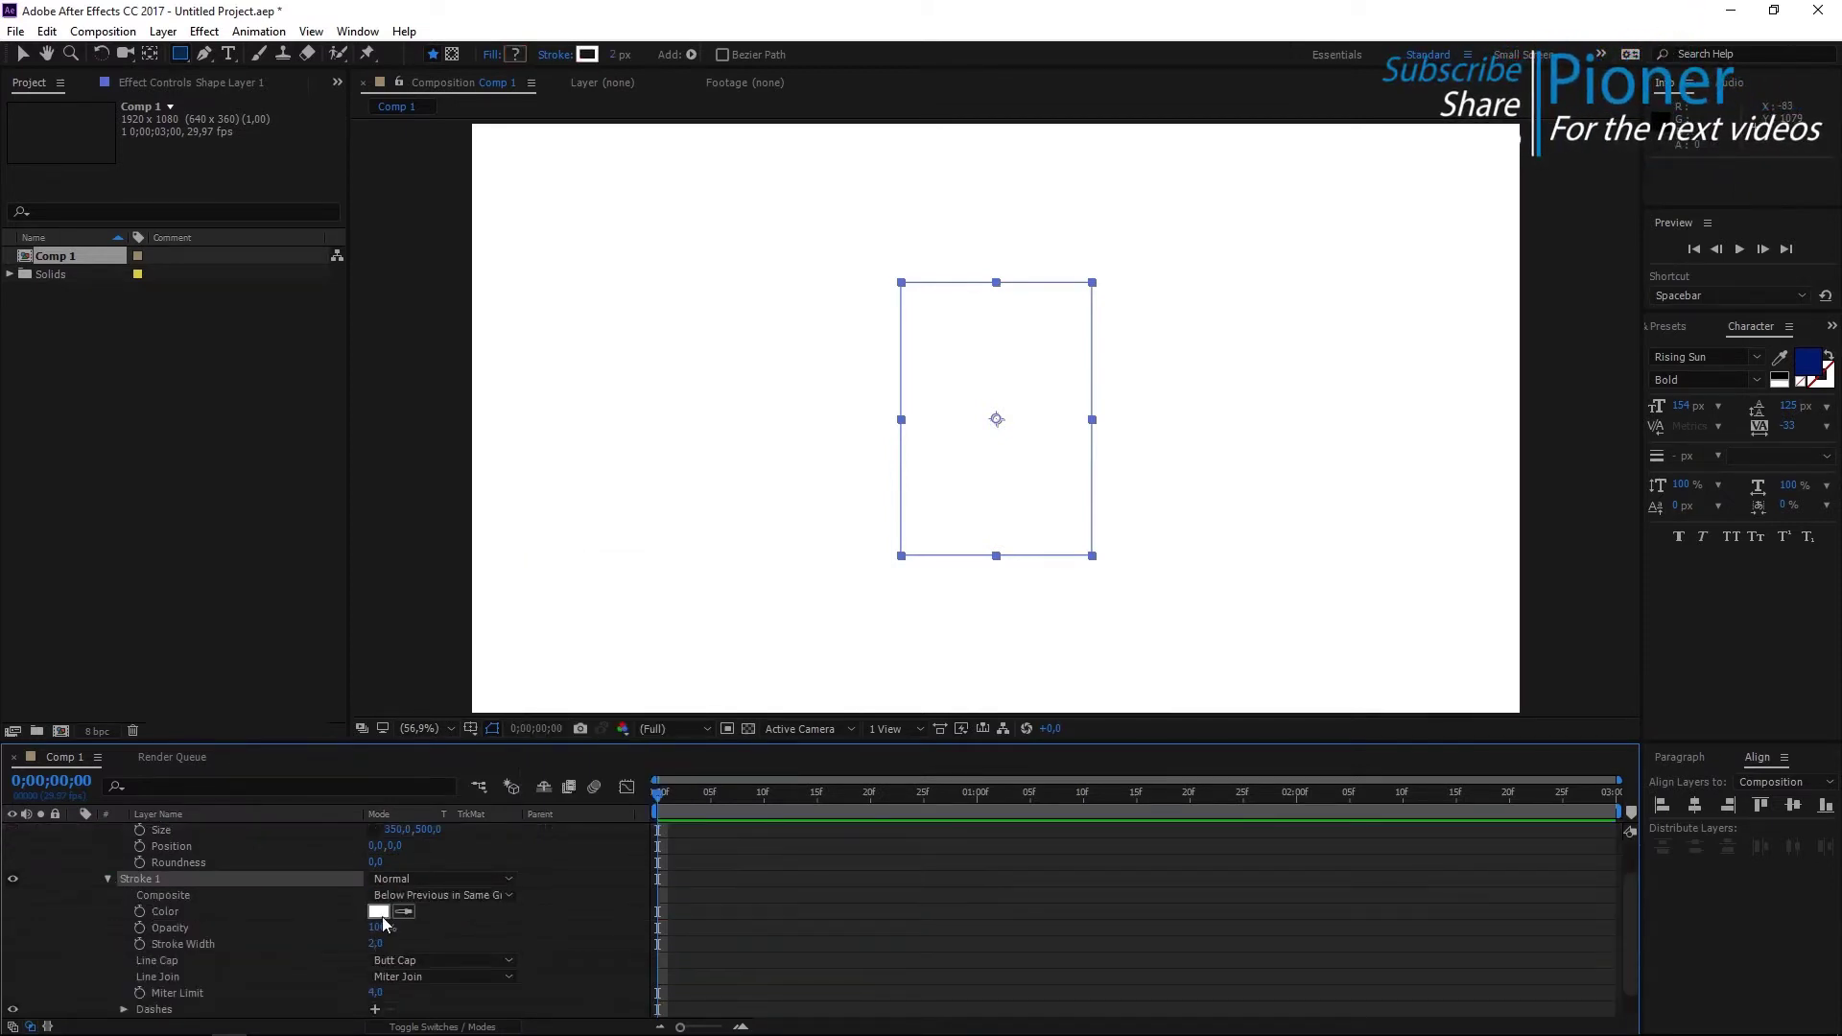
left_click(378, 912)
left_click_drag(291, 173, 292, 145)
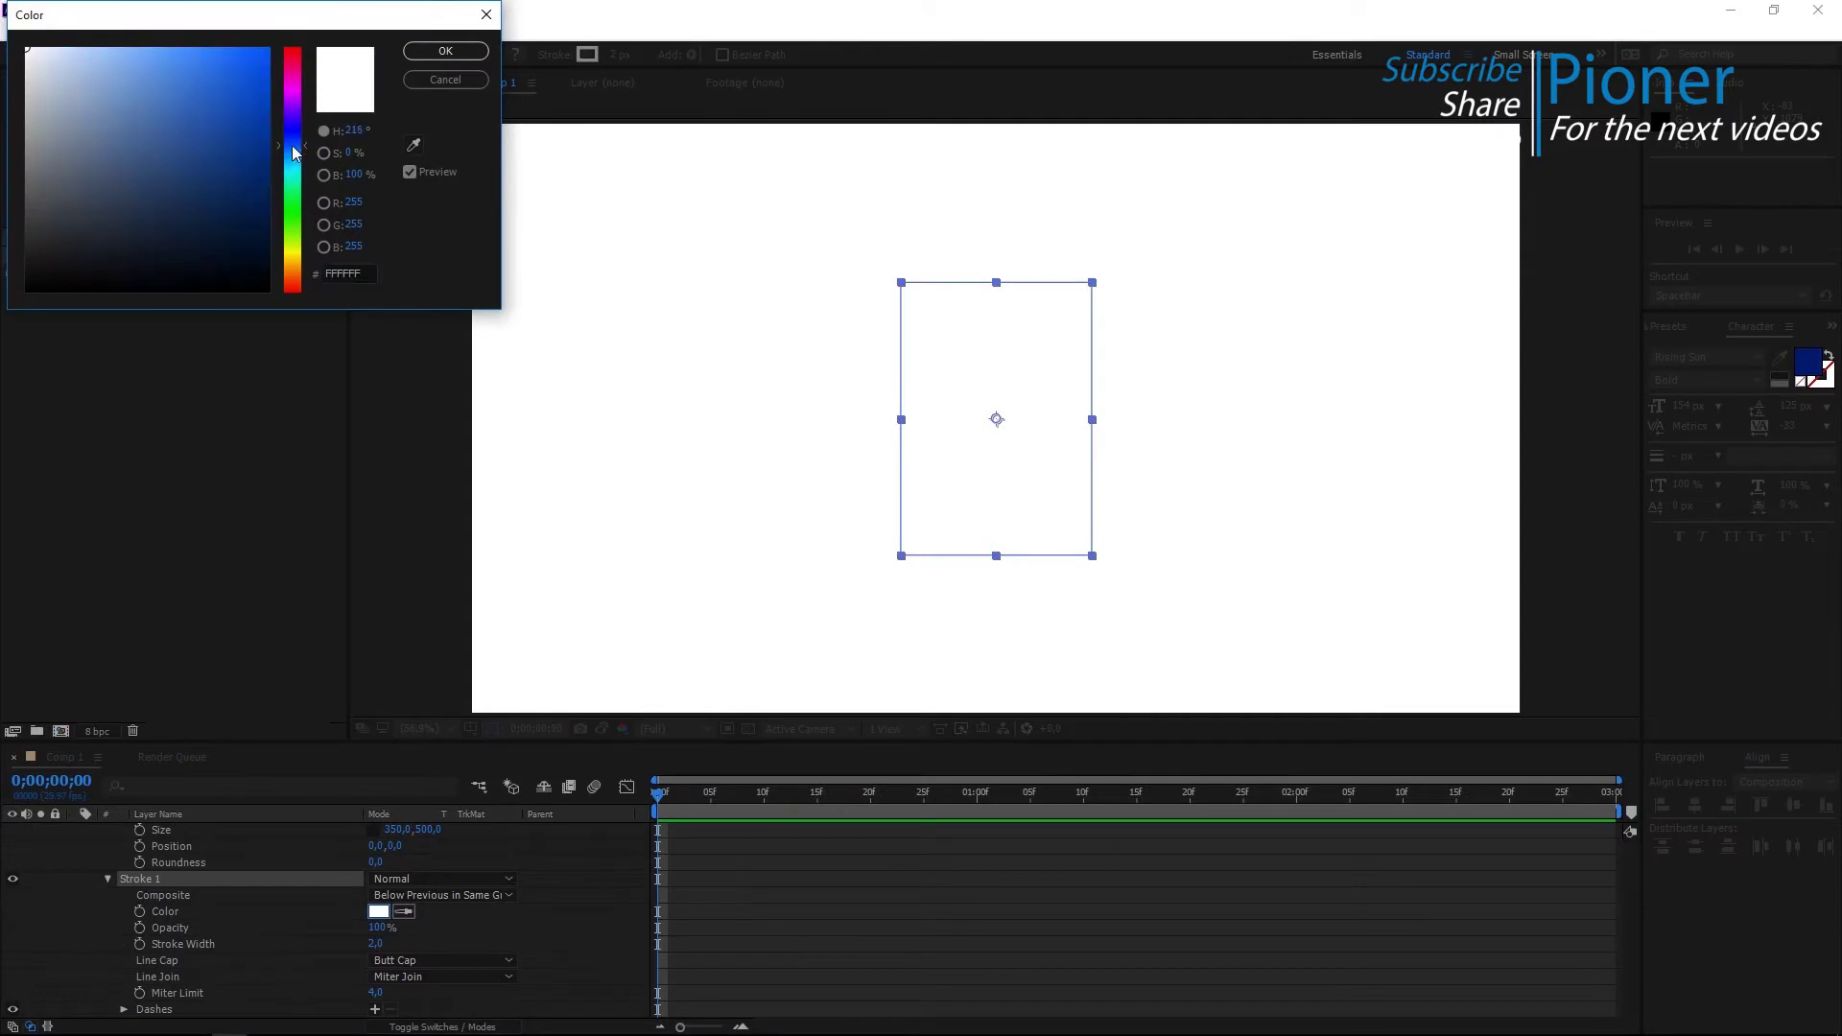
left_click(209, 42)
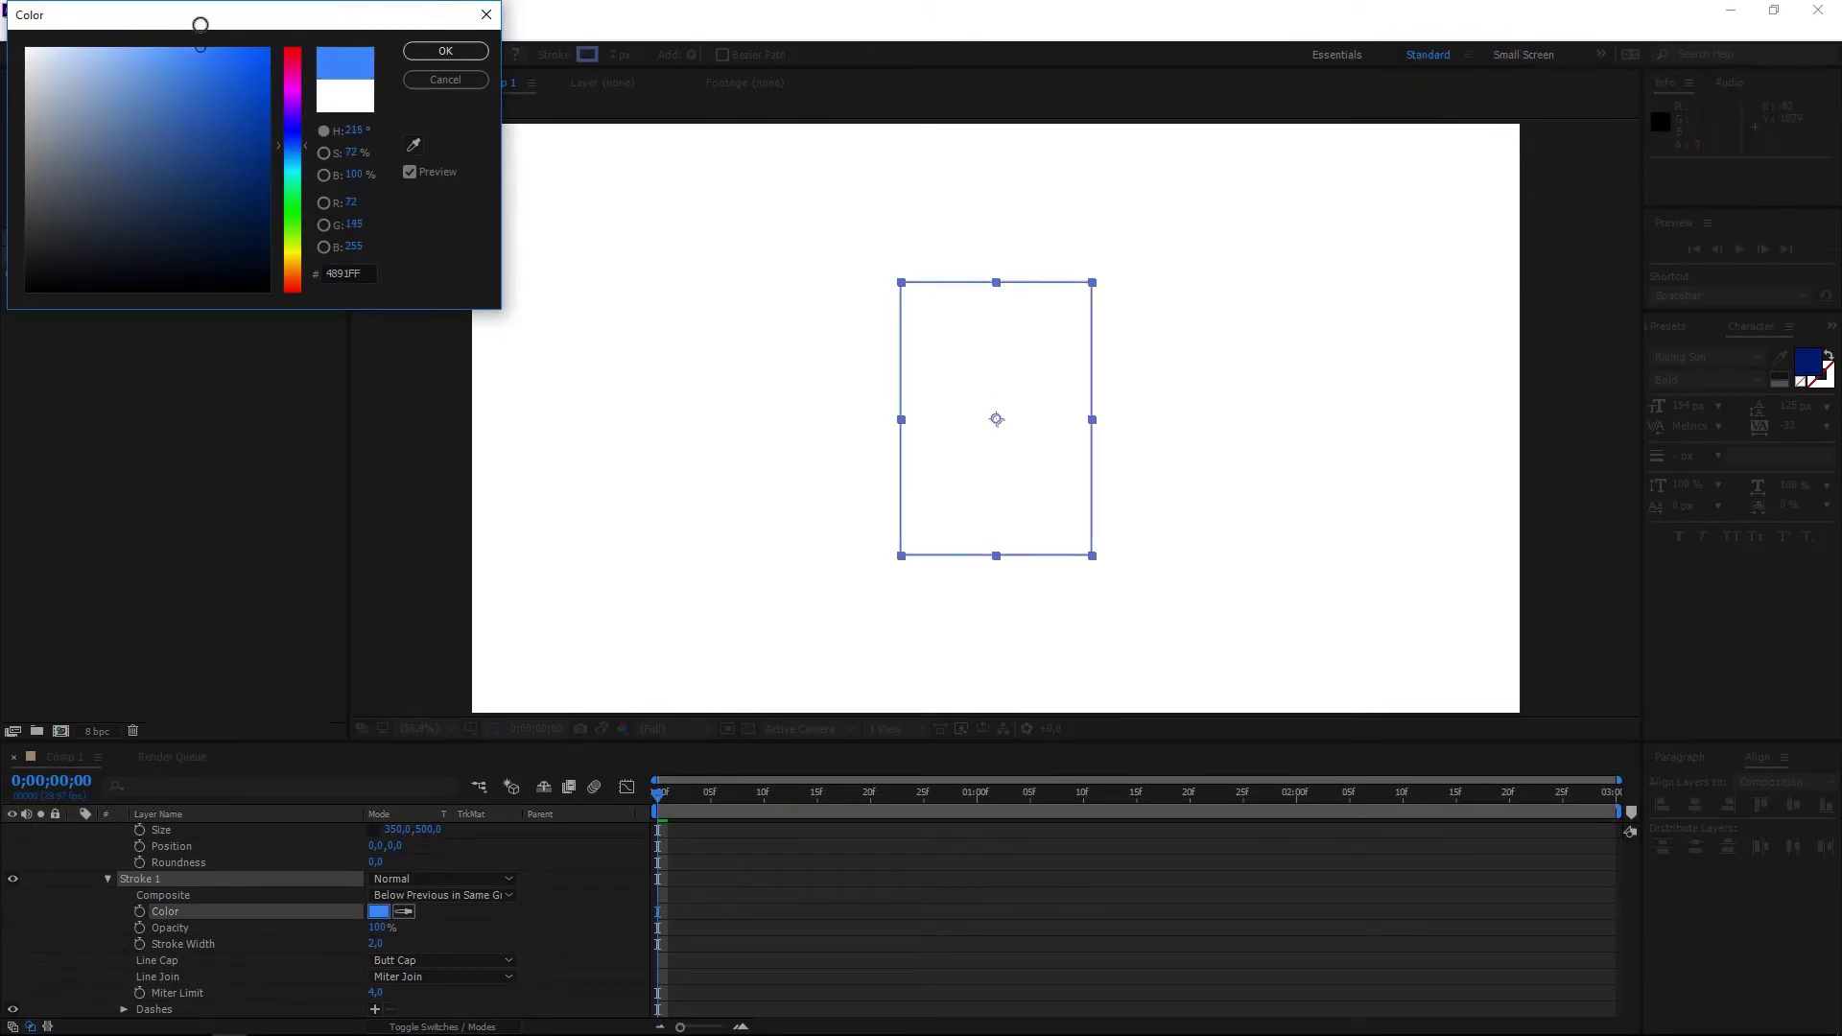
left_click(445, 50)
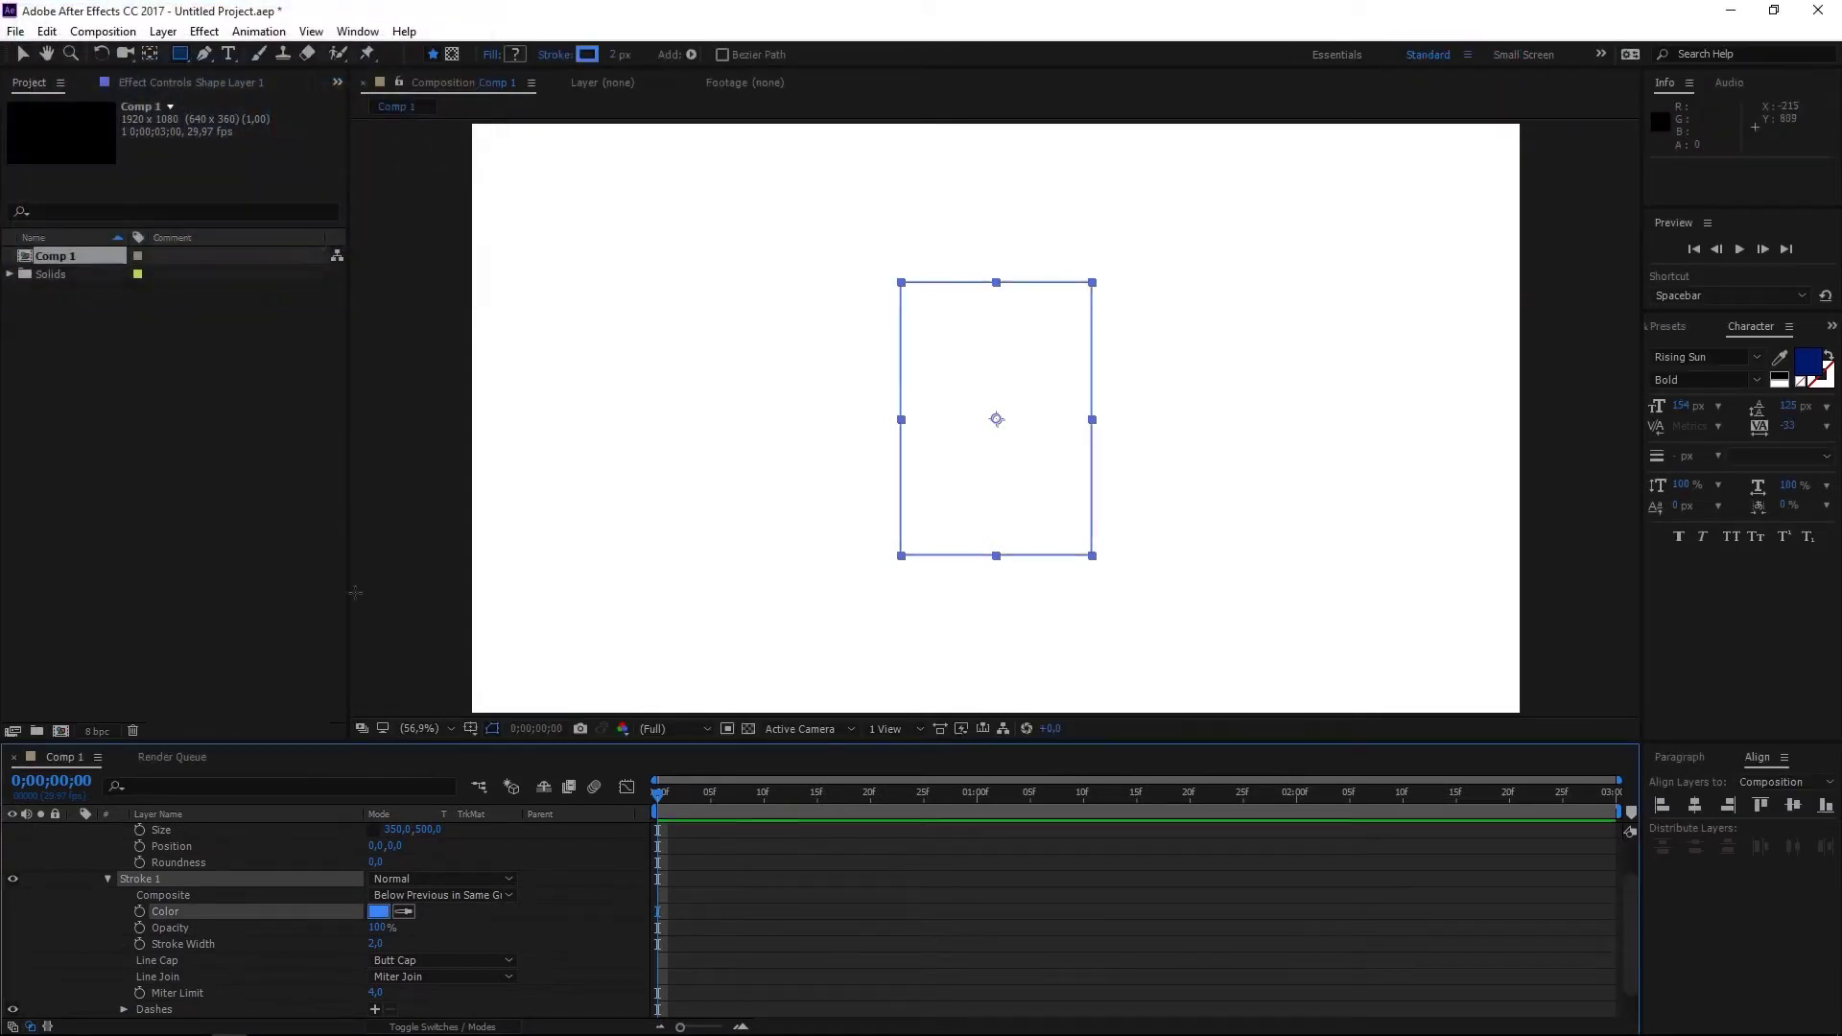
Set the rectangle's stroke width to 65 and collapse the shape layer's properties.
mouse_move(376, 943)
left_mouse_down()
mouse_move(465, 946)
mouse_move(447, 952)
left_mouse_up()
left_click(381, 943)
type("65")
left_click(441, 941)
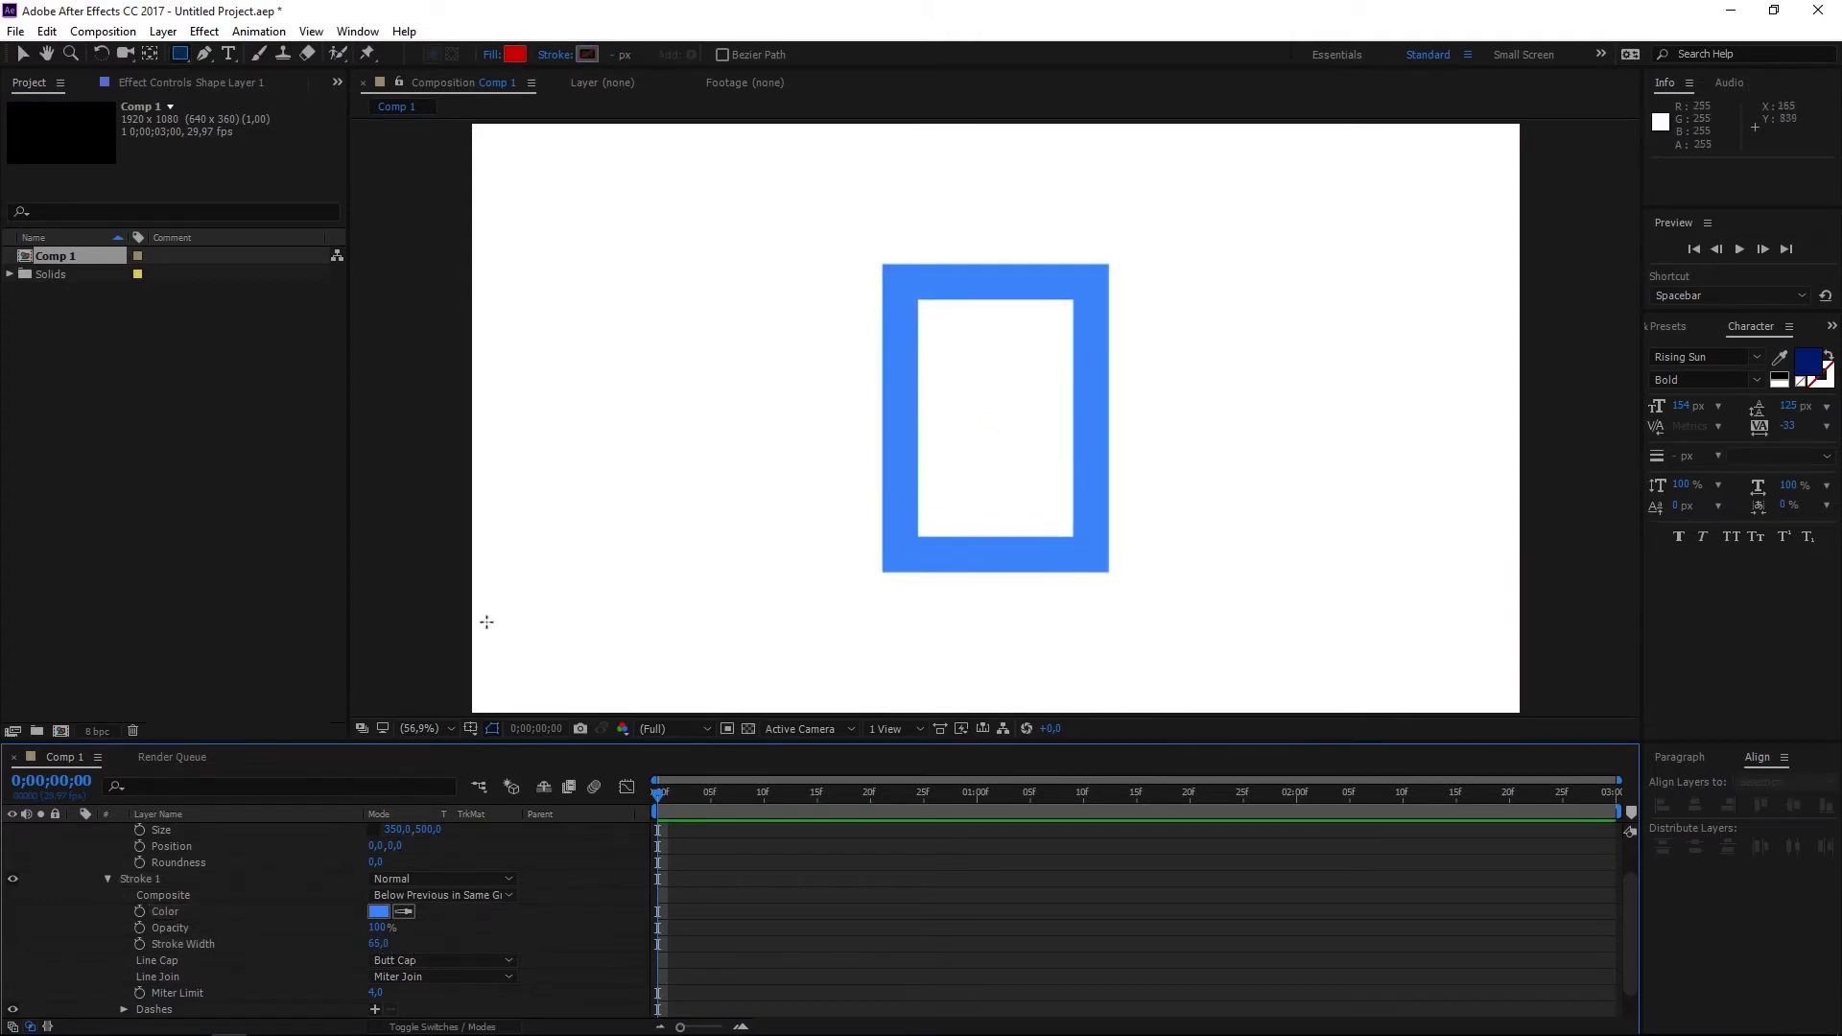
scroll(86, 849, "up", 2)
left_click(76, 830)
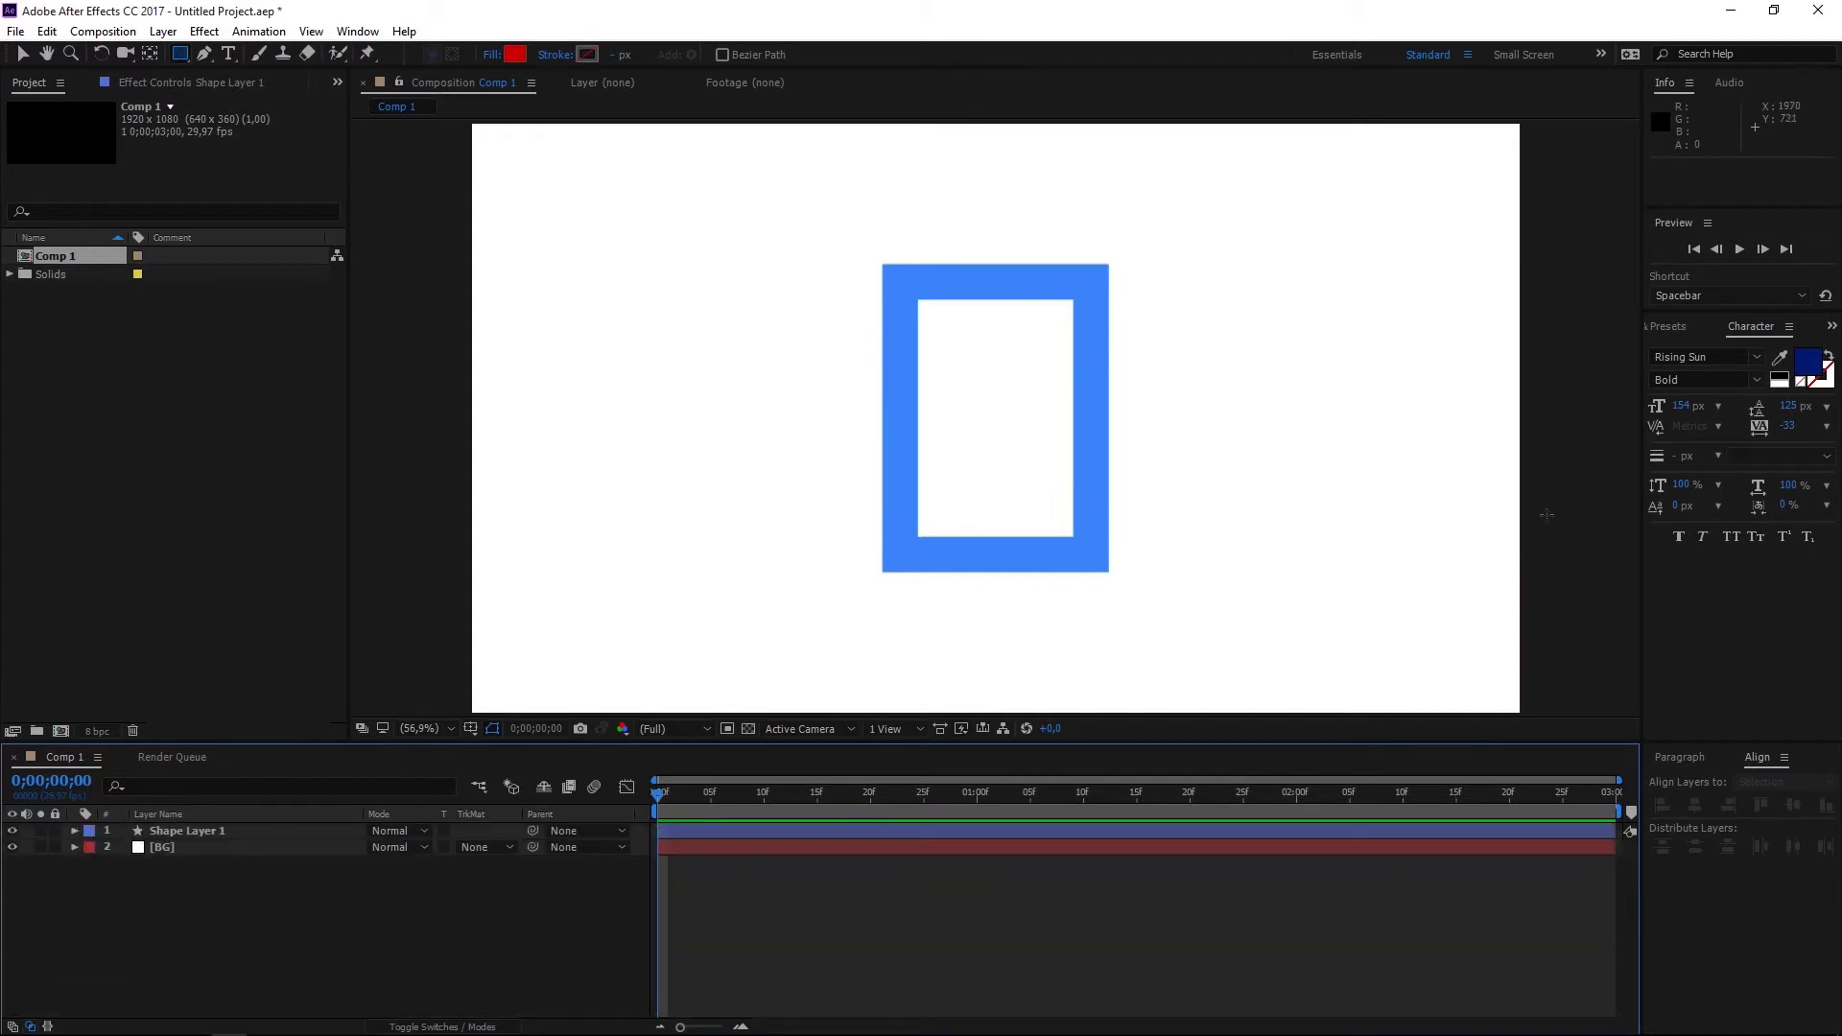
Apply the Linear Wipe transition effect to Shape Layer 1 and set its Transition Completion to 50%.
left_click(1670, 327)
left_click(1692, 353)
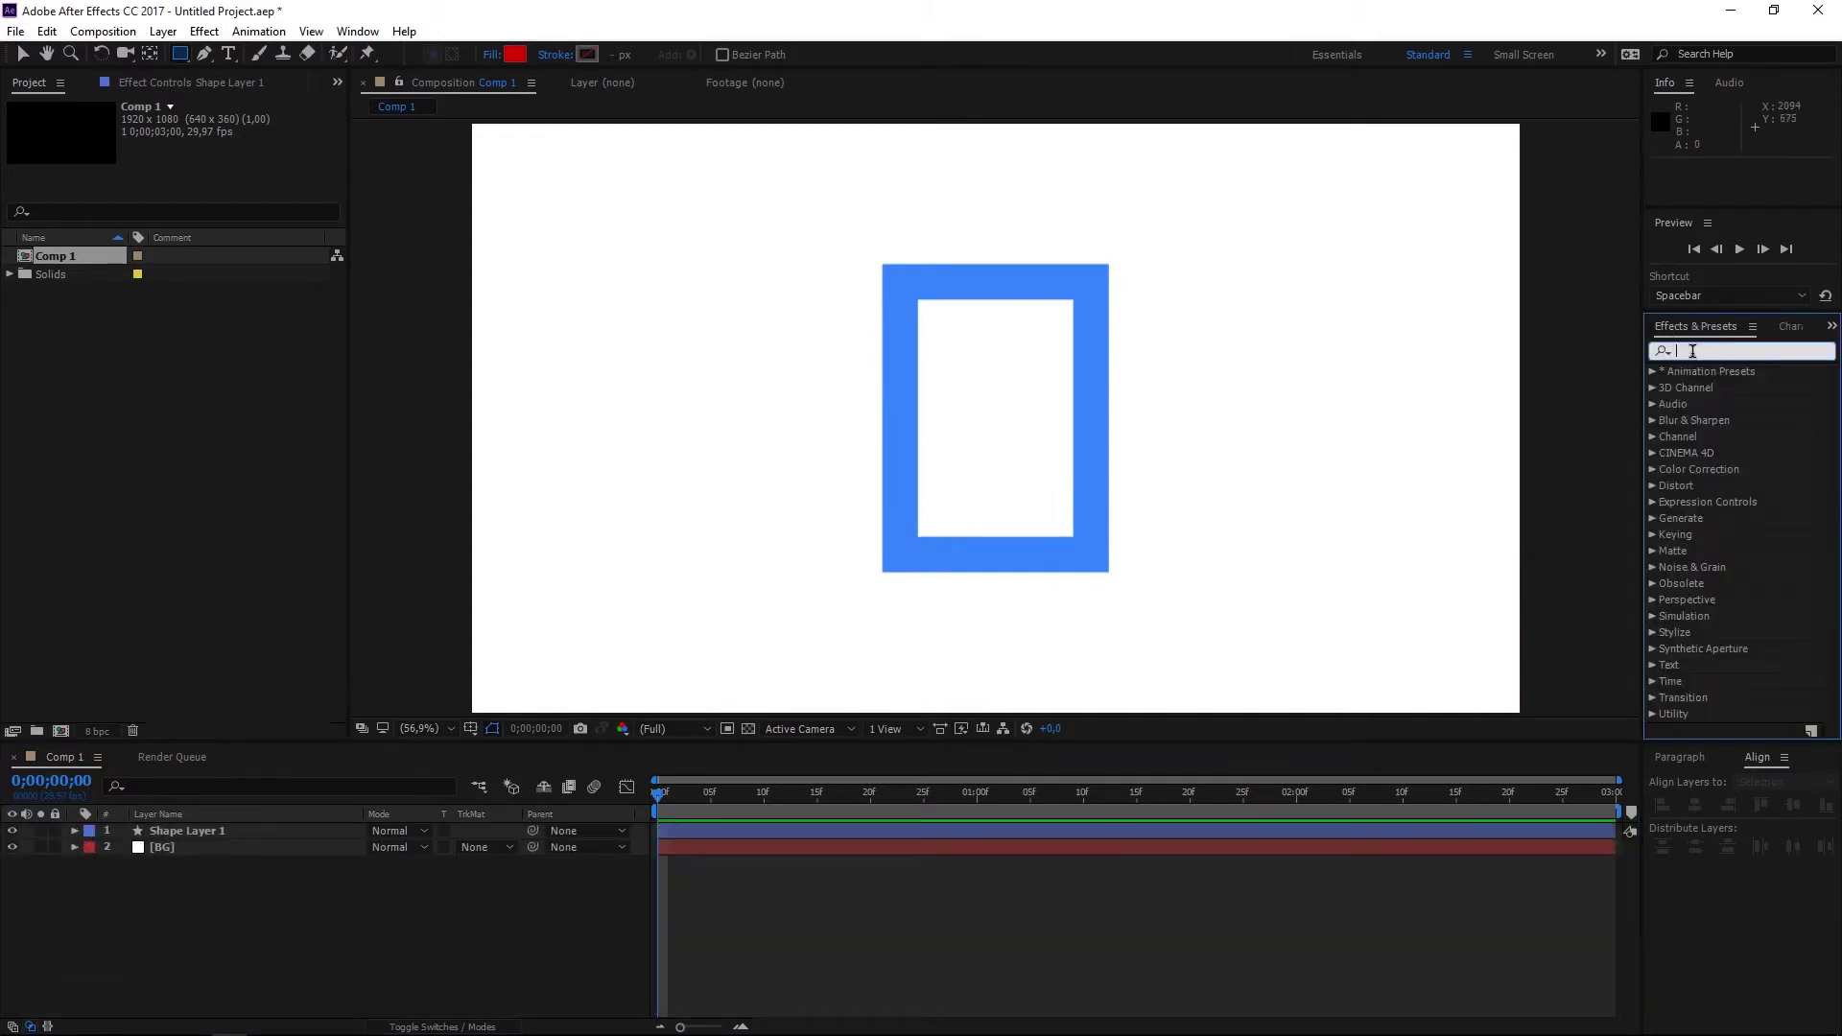
type("linear")
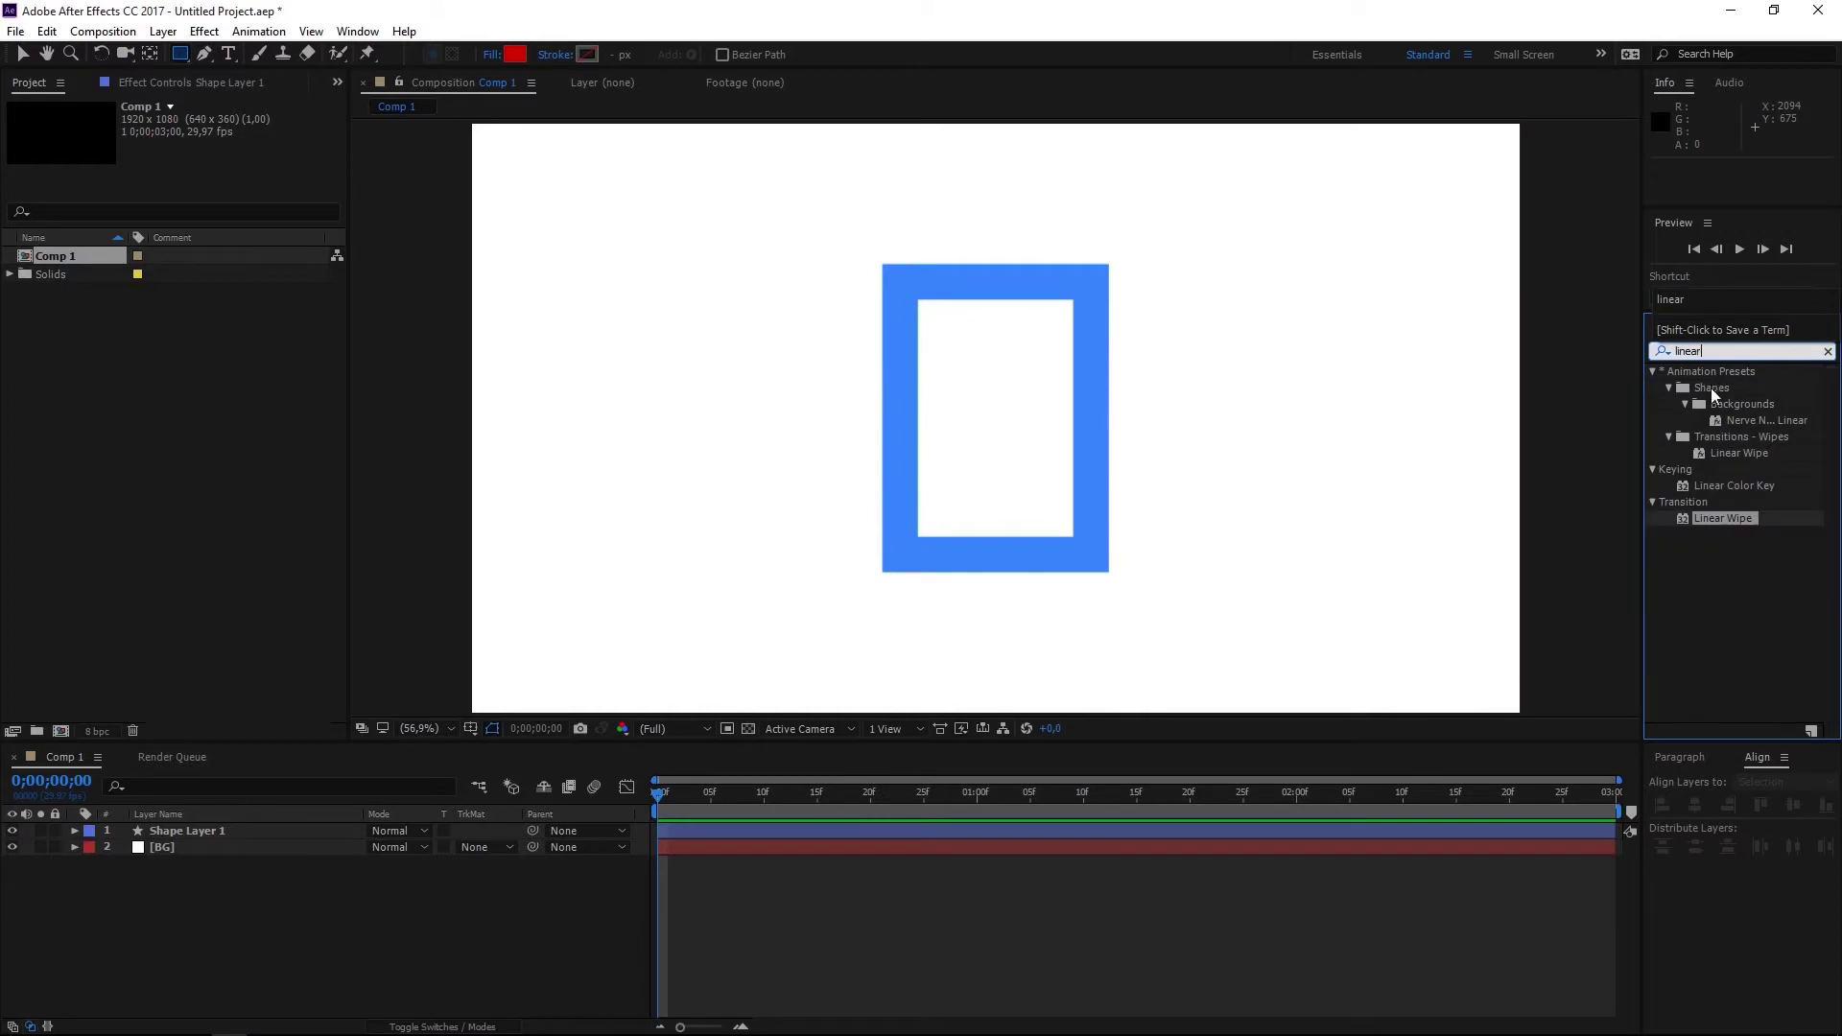
left_click_drag(1718, 523, 1305, 806)
key("v")
left_click(1828, 352)
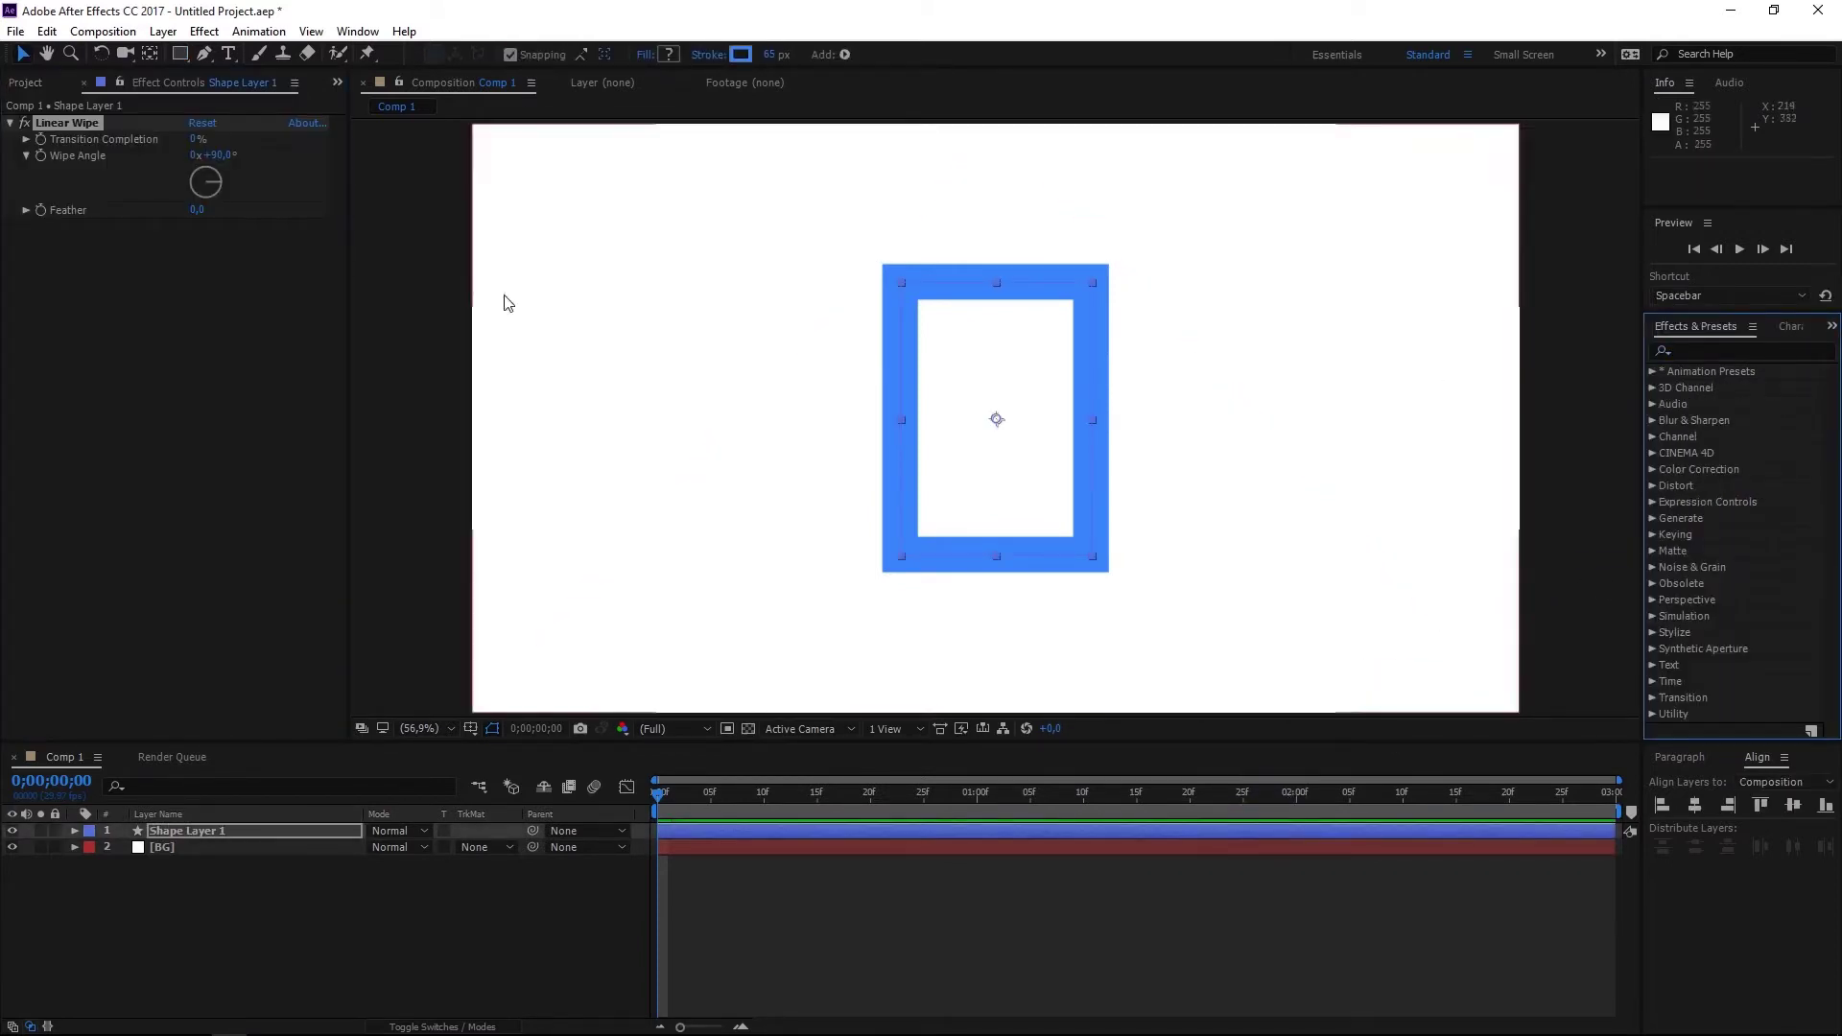
left_click(199, 140)
type("50")
key("Return")
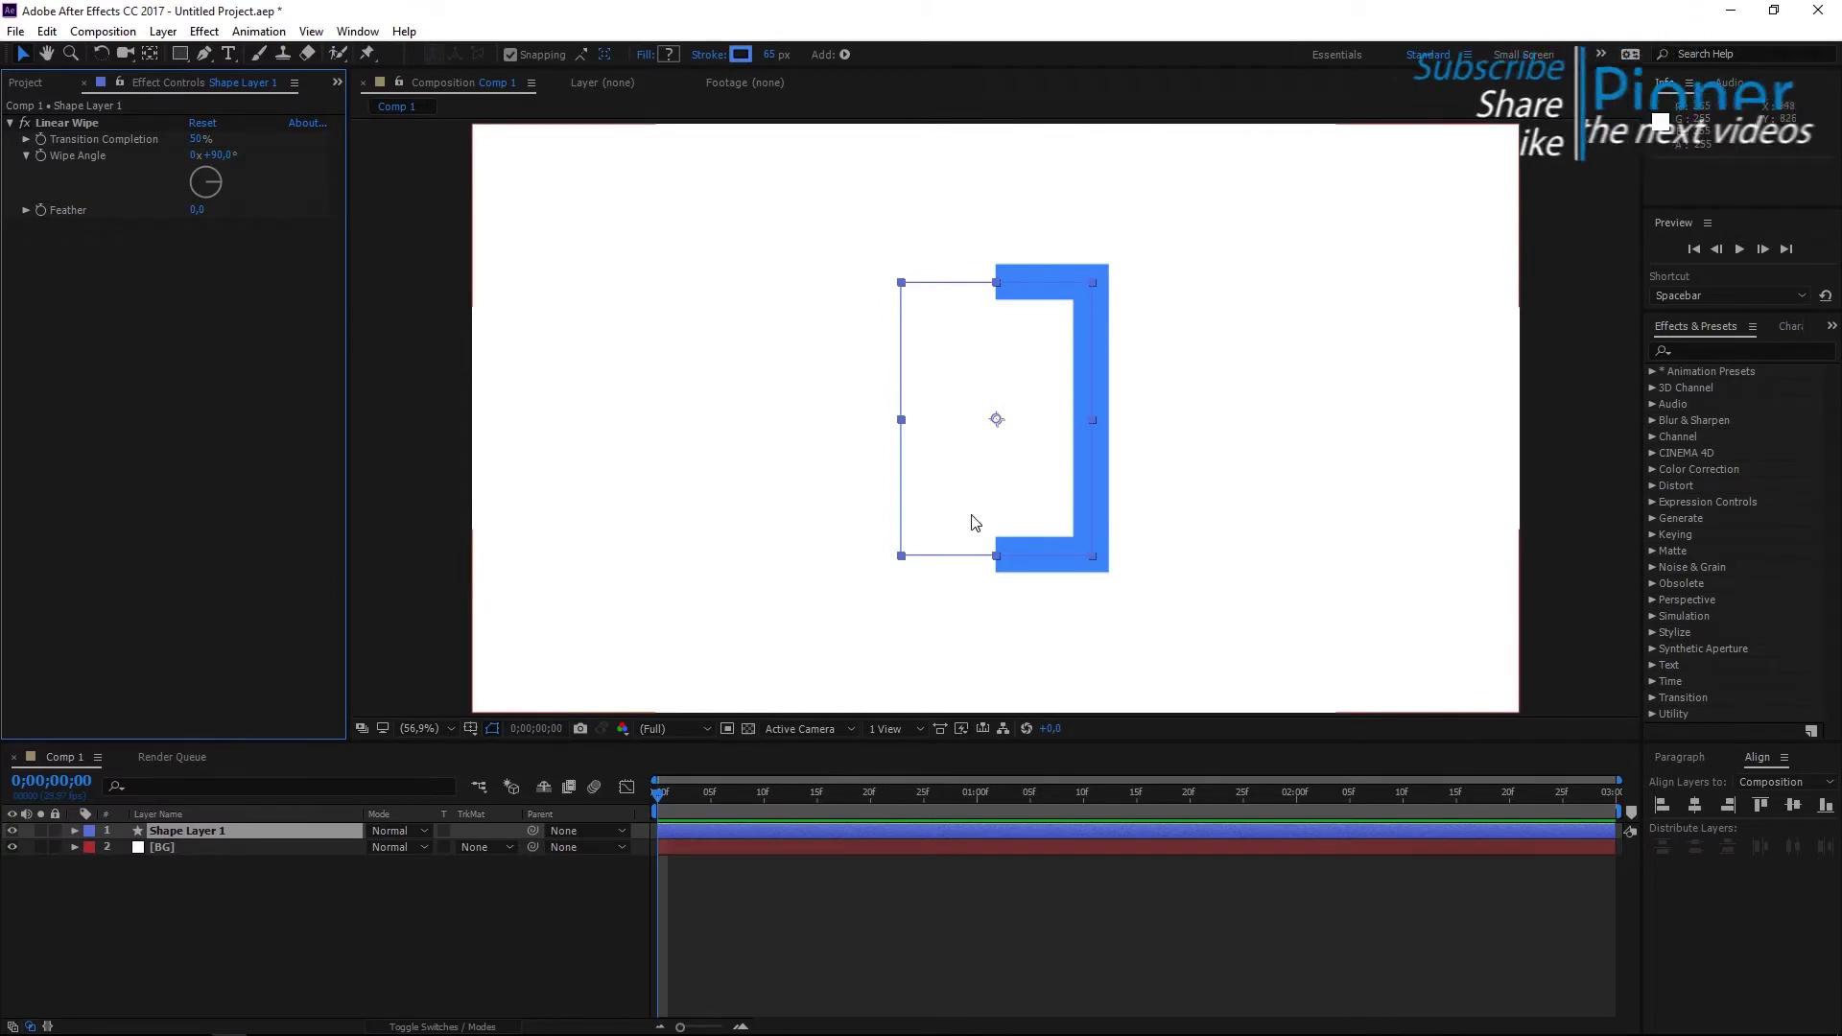
Rename the wiped rectangle shape layer as Right.
right_click(228, 827)
left_click(254, 814)
type("Right")
key("Return")
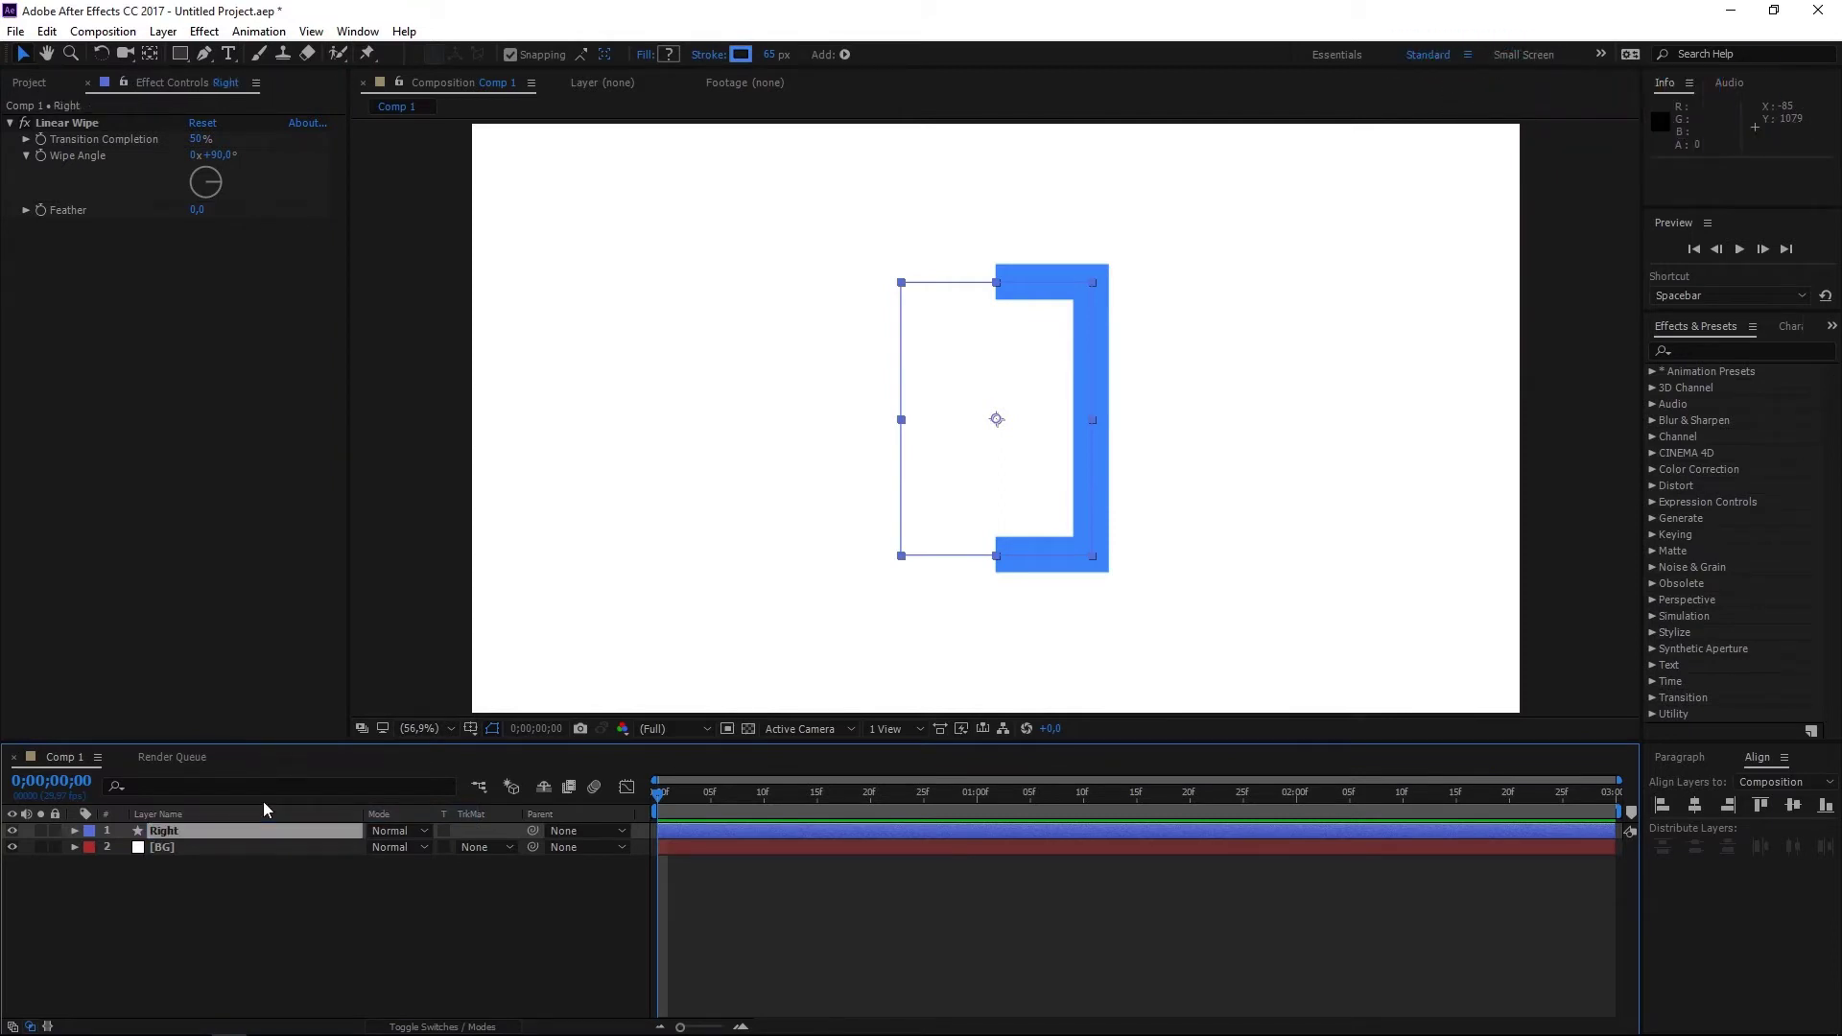
Duplicate the Right layer and rename the copy as Left.
key("ctrl+d")
right_click(178, 831)
left_click(232, 813)
type("Left")
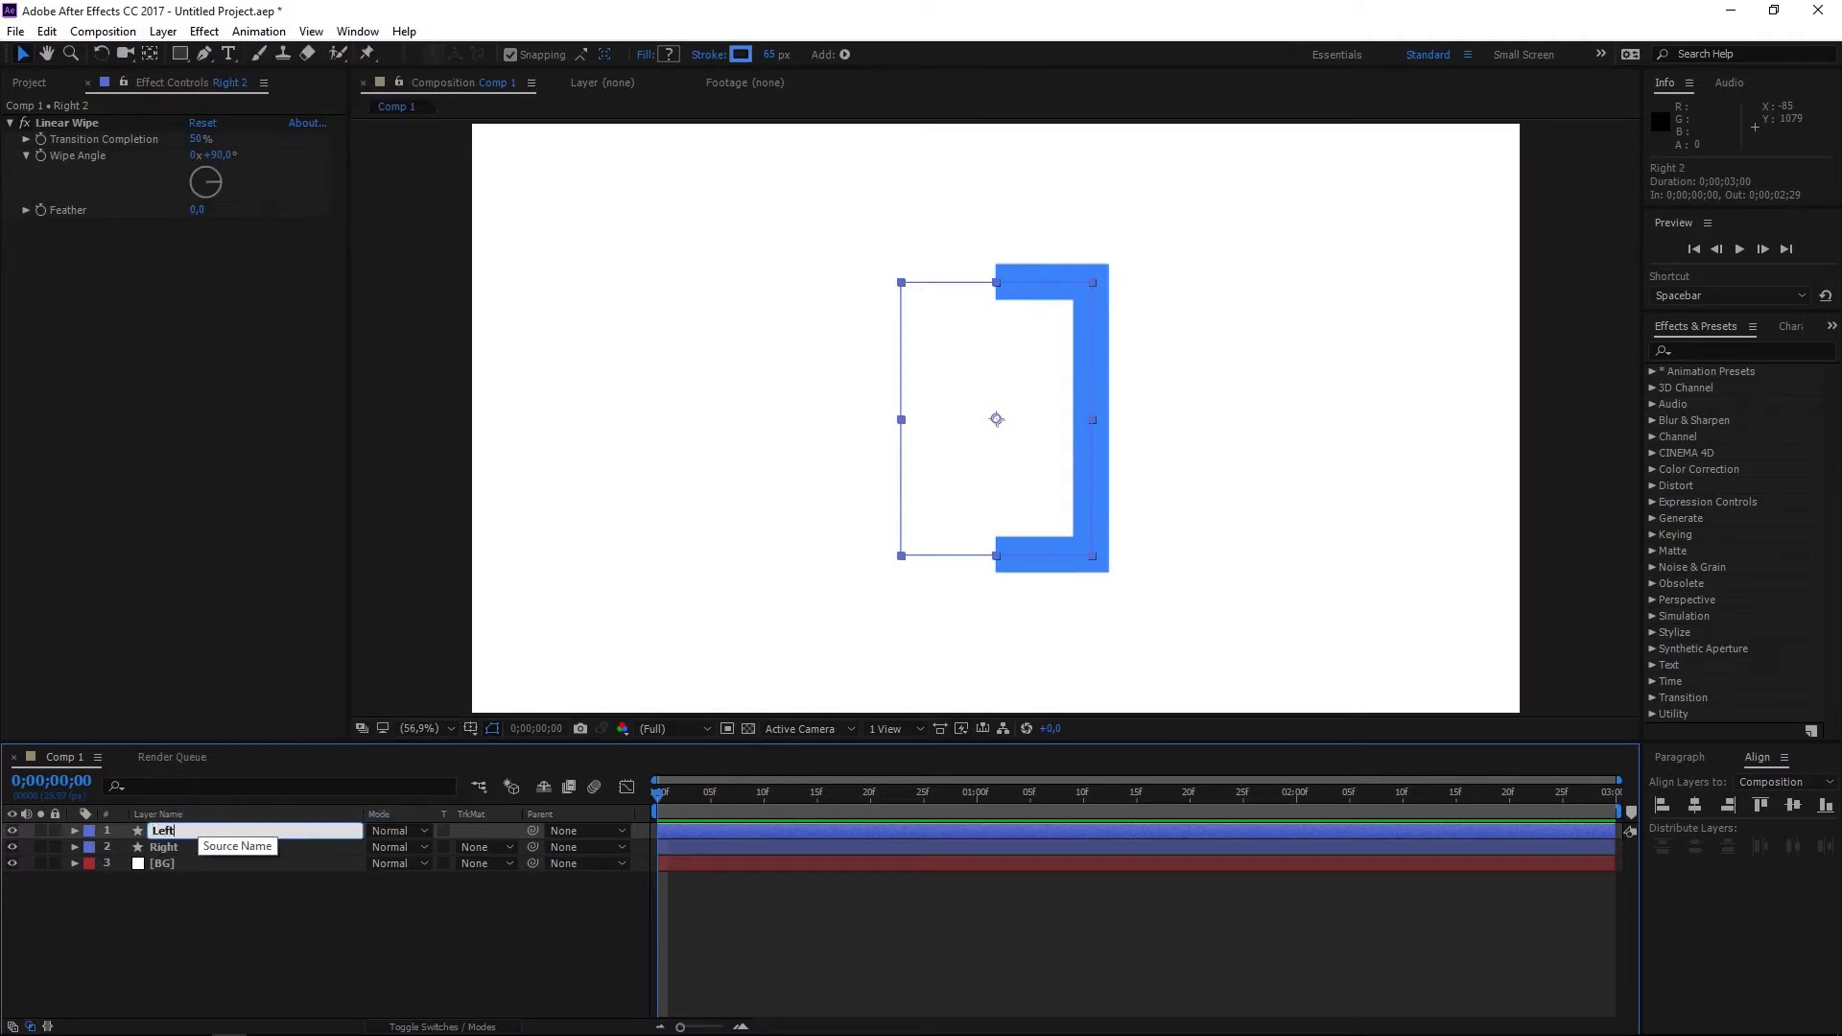
key("Return")
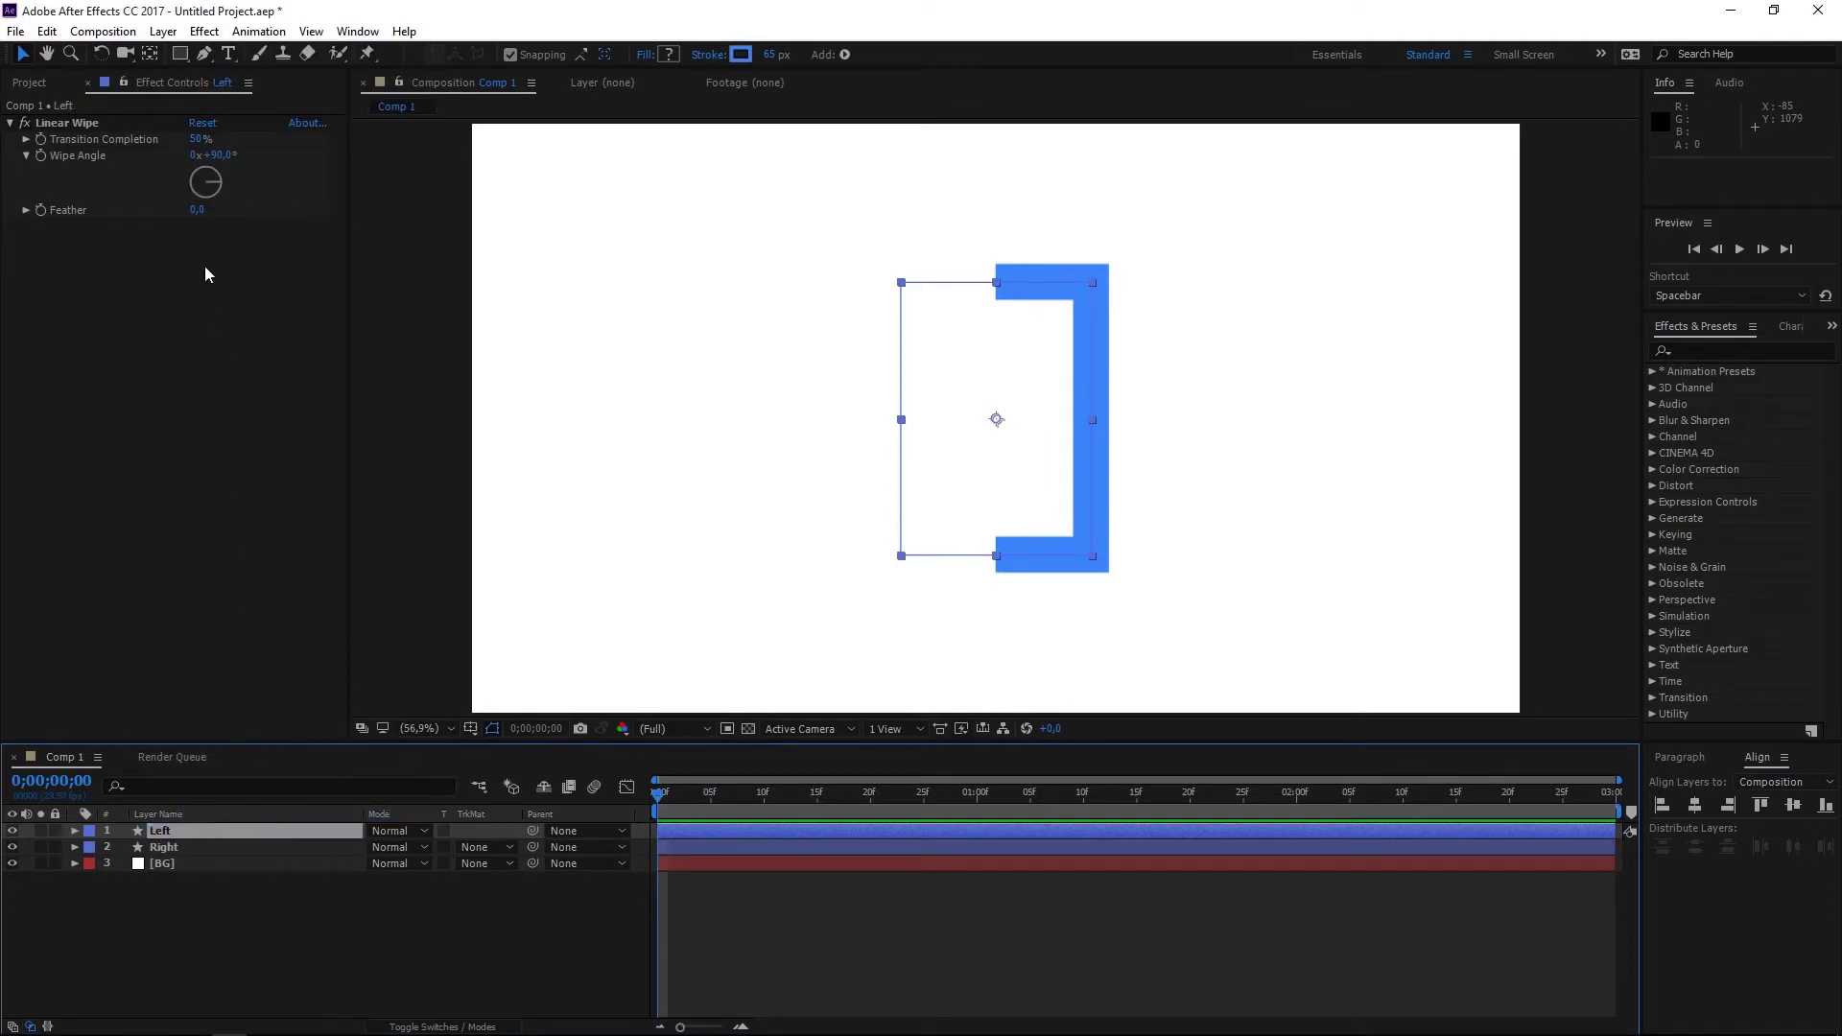
Set the Left layer's Linear Wipe angle to -90° and place the Right layer above Left in the layer order.
left_click(221, 155)
type("-90")
key("Return")
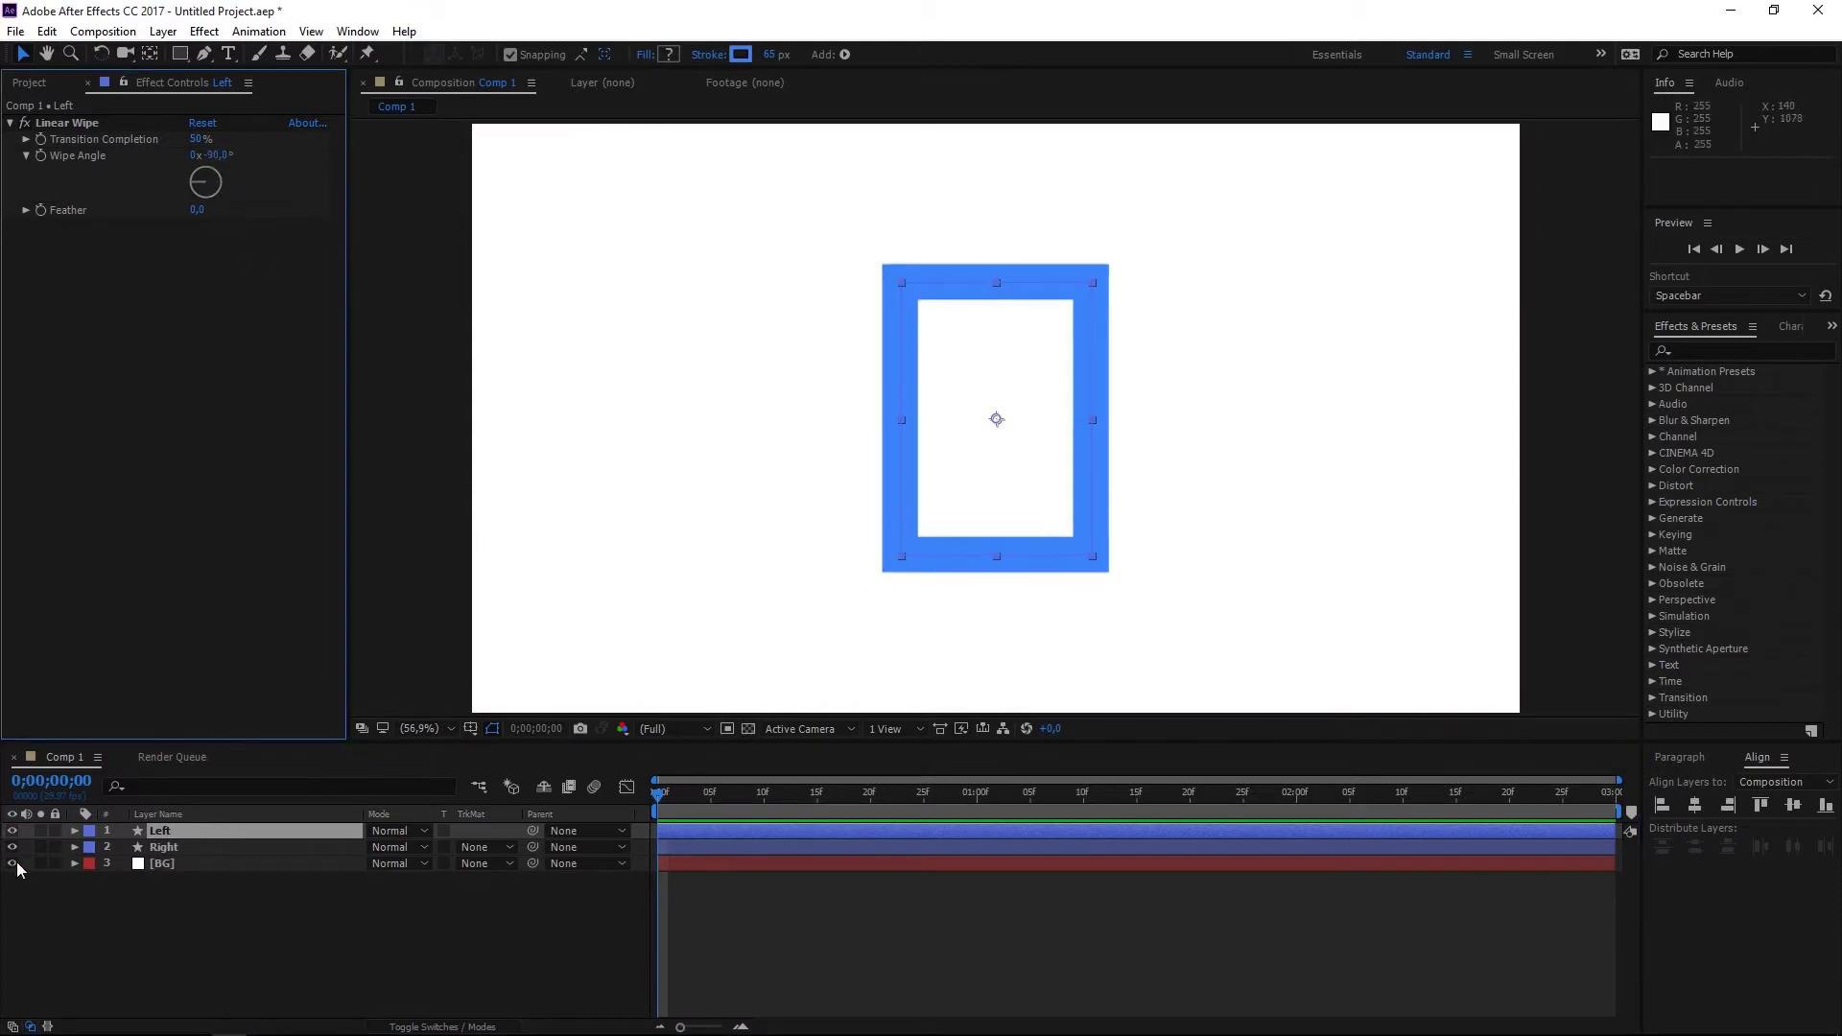
left_click(13, 831)
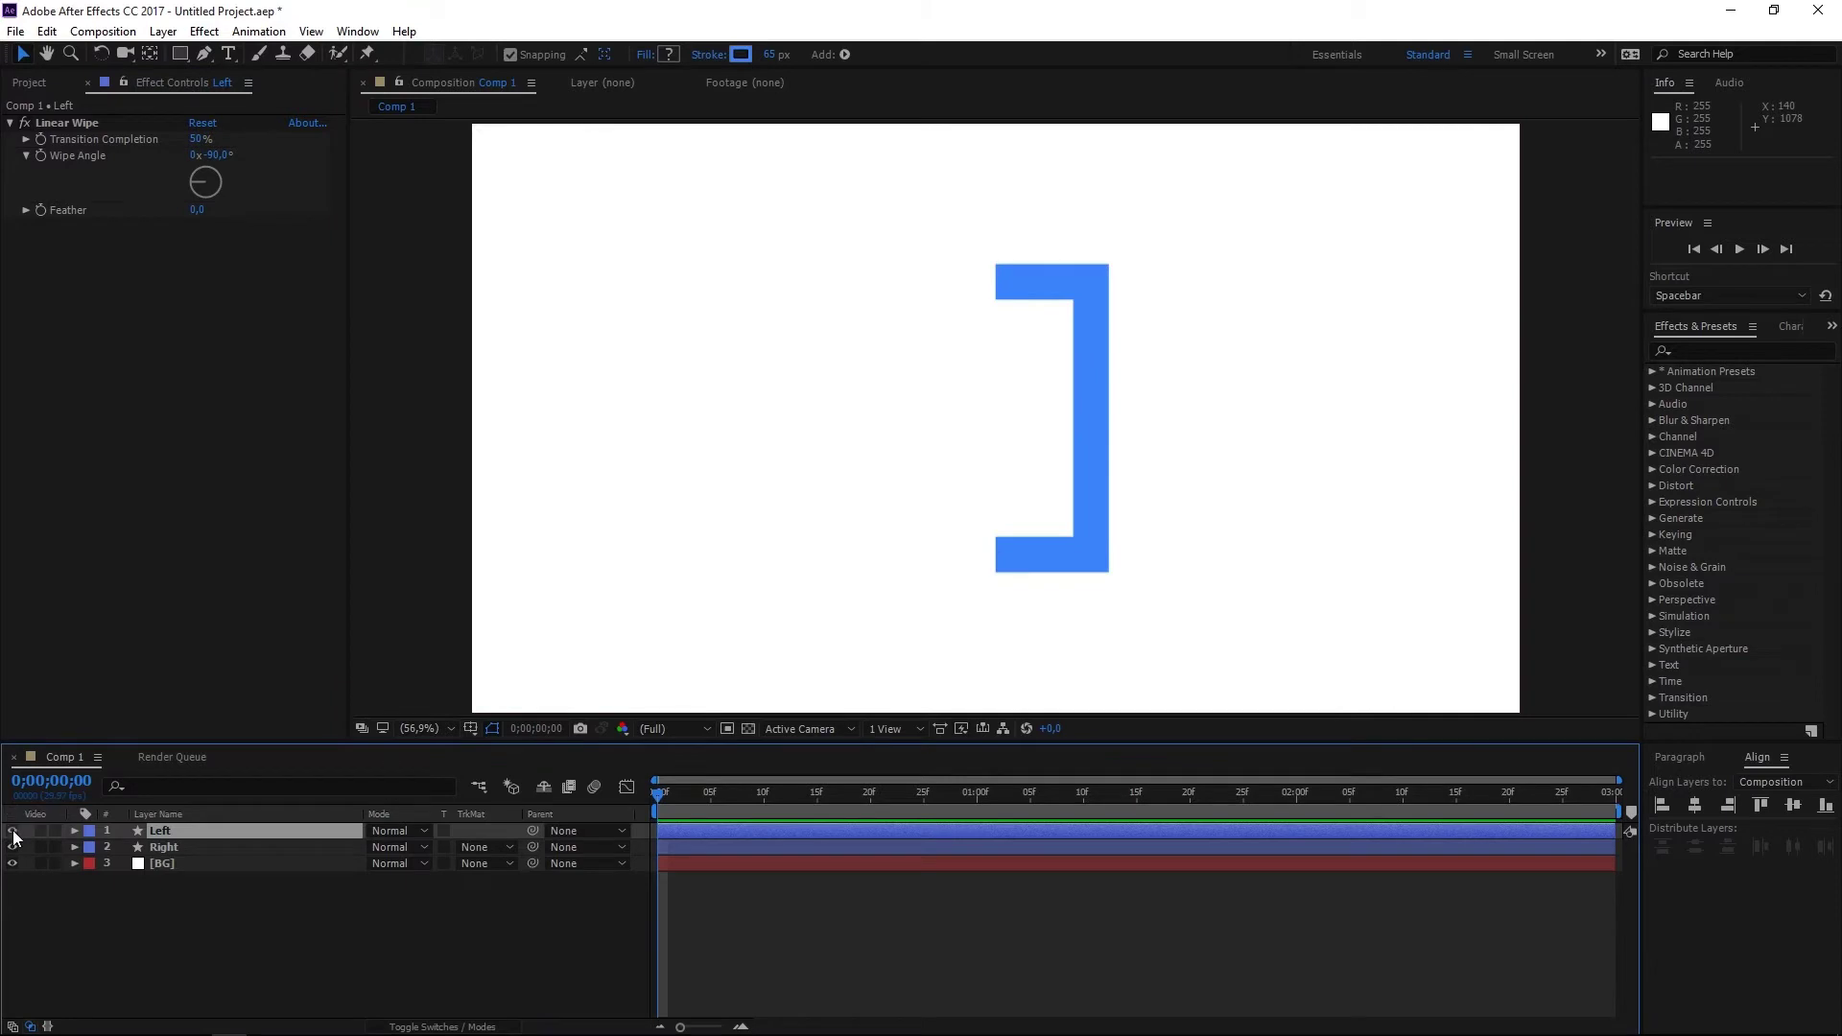
left_click(12, 831)
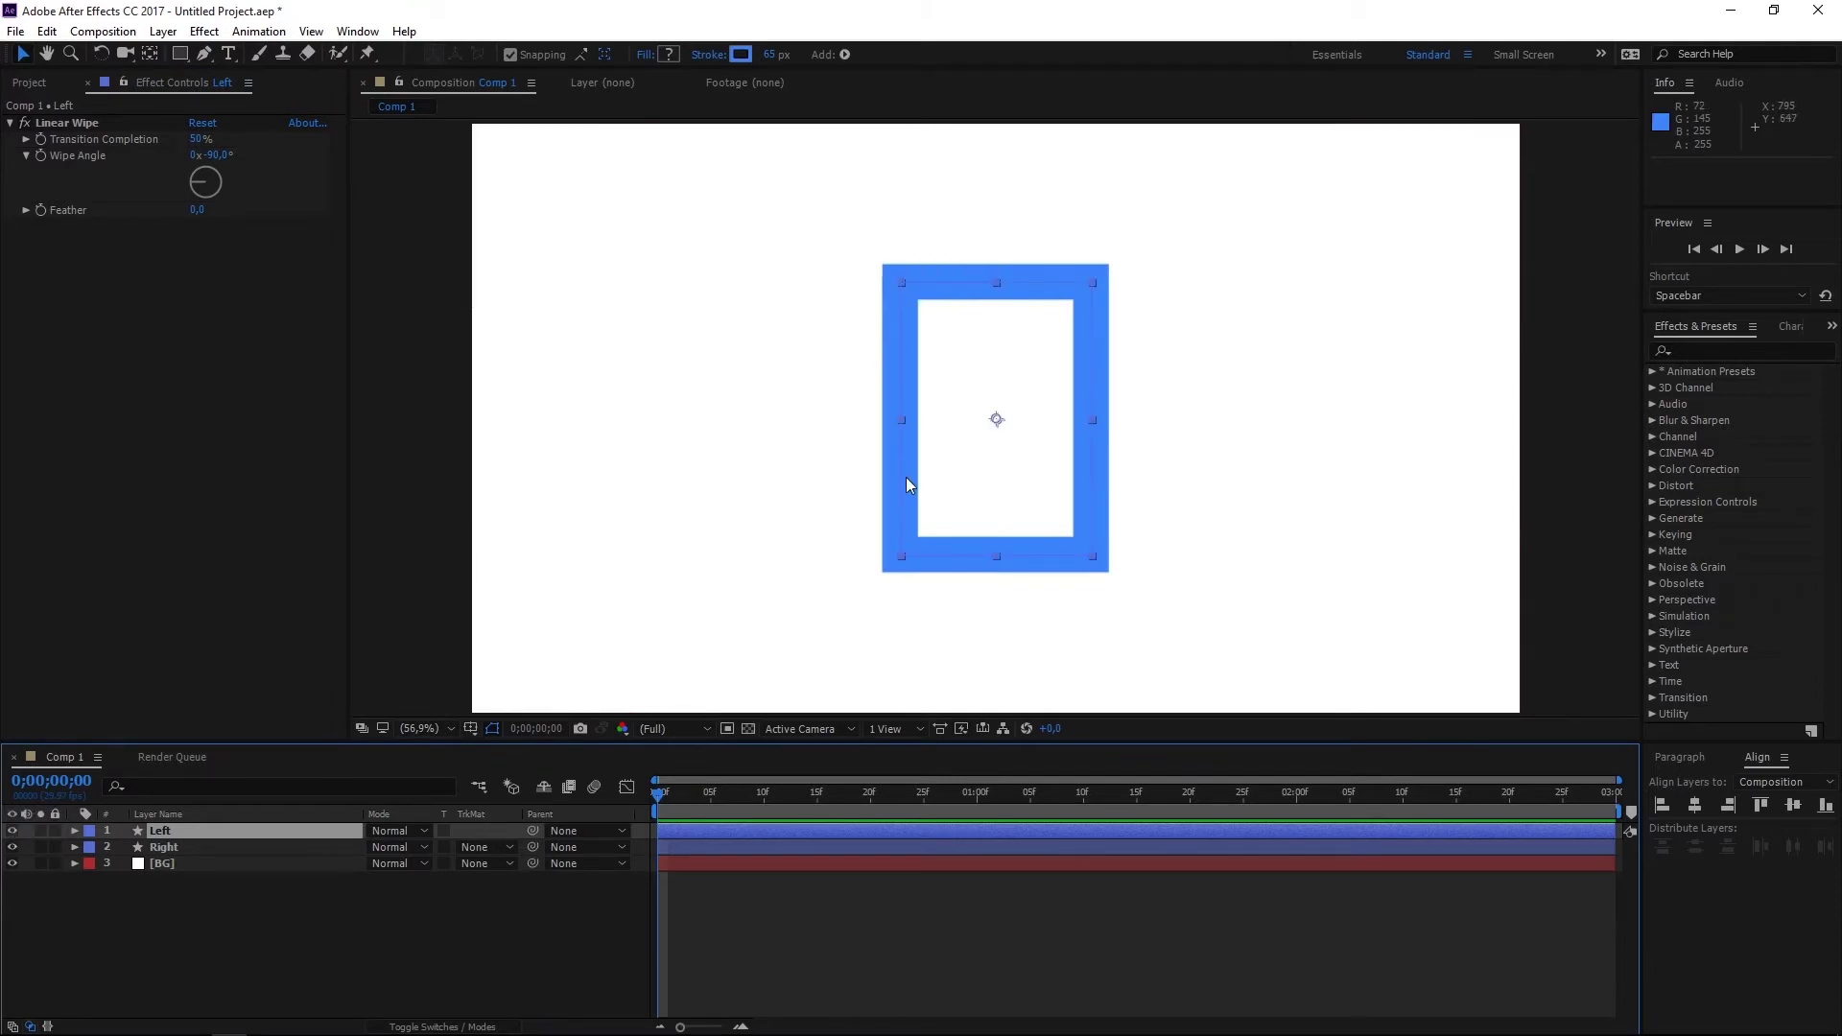
left_click_drag(168, 854, 191, 827)
Create a text layer over the rectangle reading HOW TO on the first line and MAKE THIS on the second.
left_click(228, 56)
left_click(864, 369)
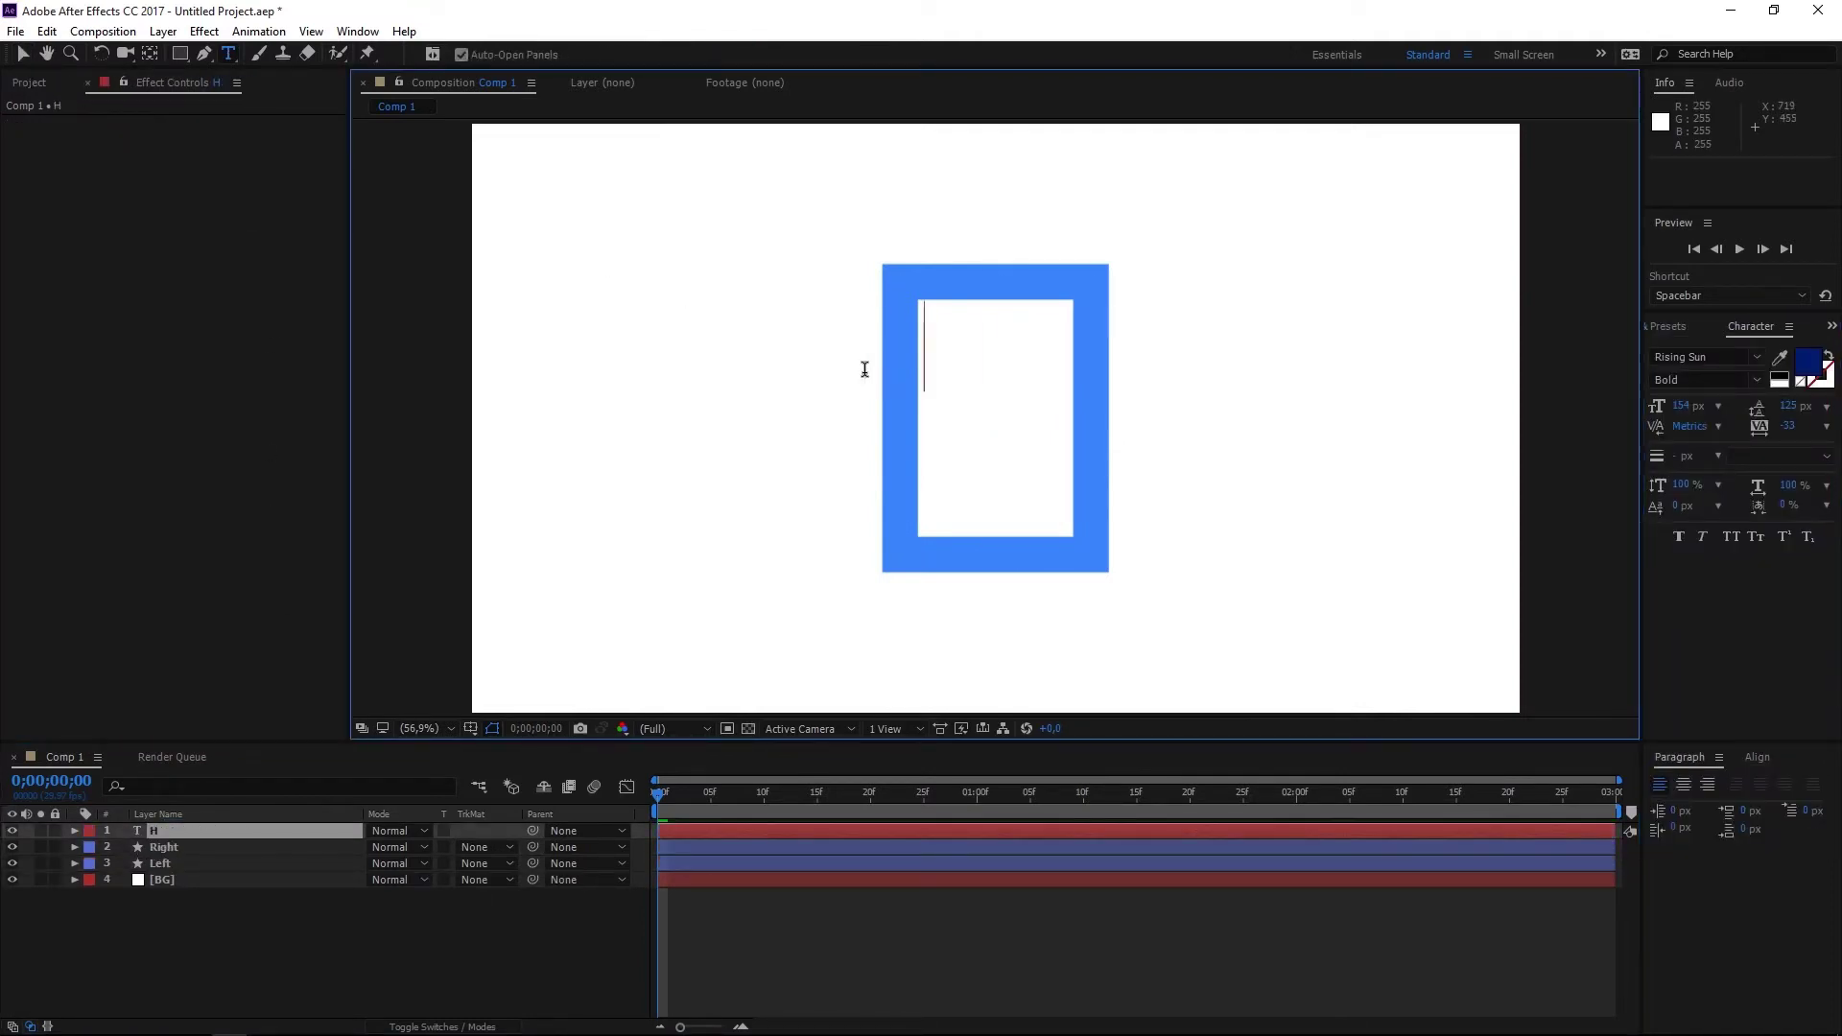
type("HOW TO")
key("Return")
type("MAKE THIS")
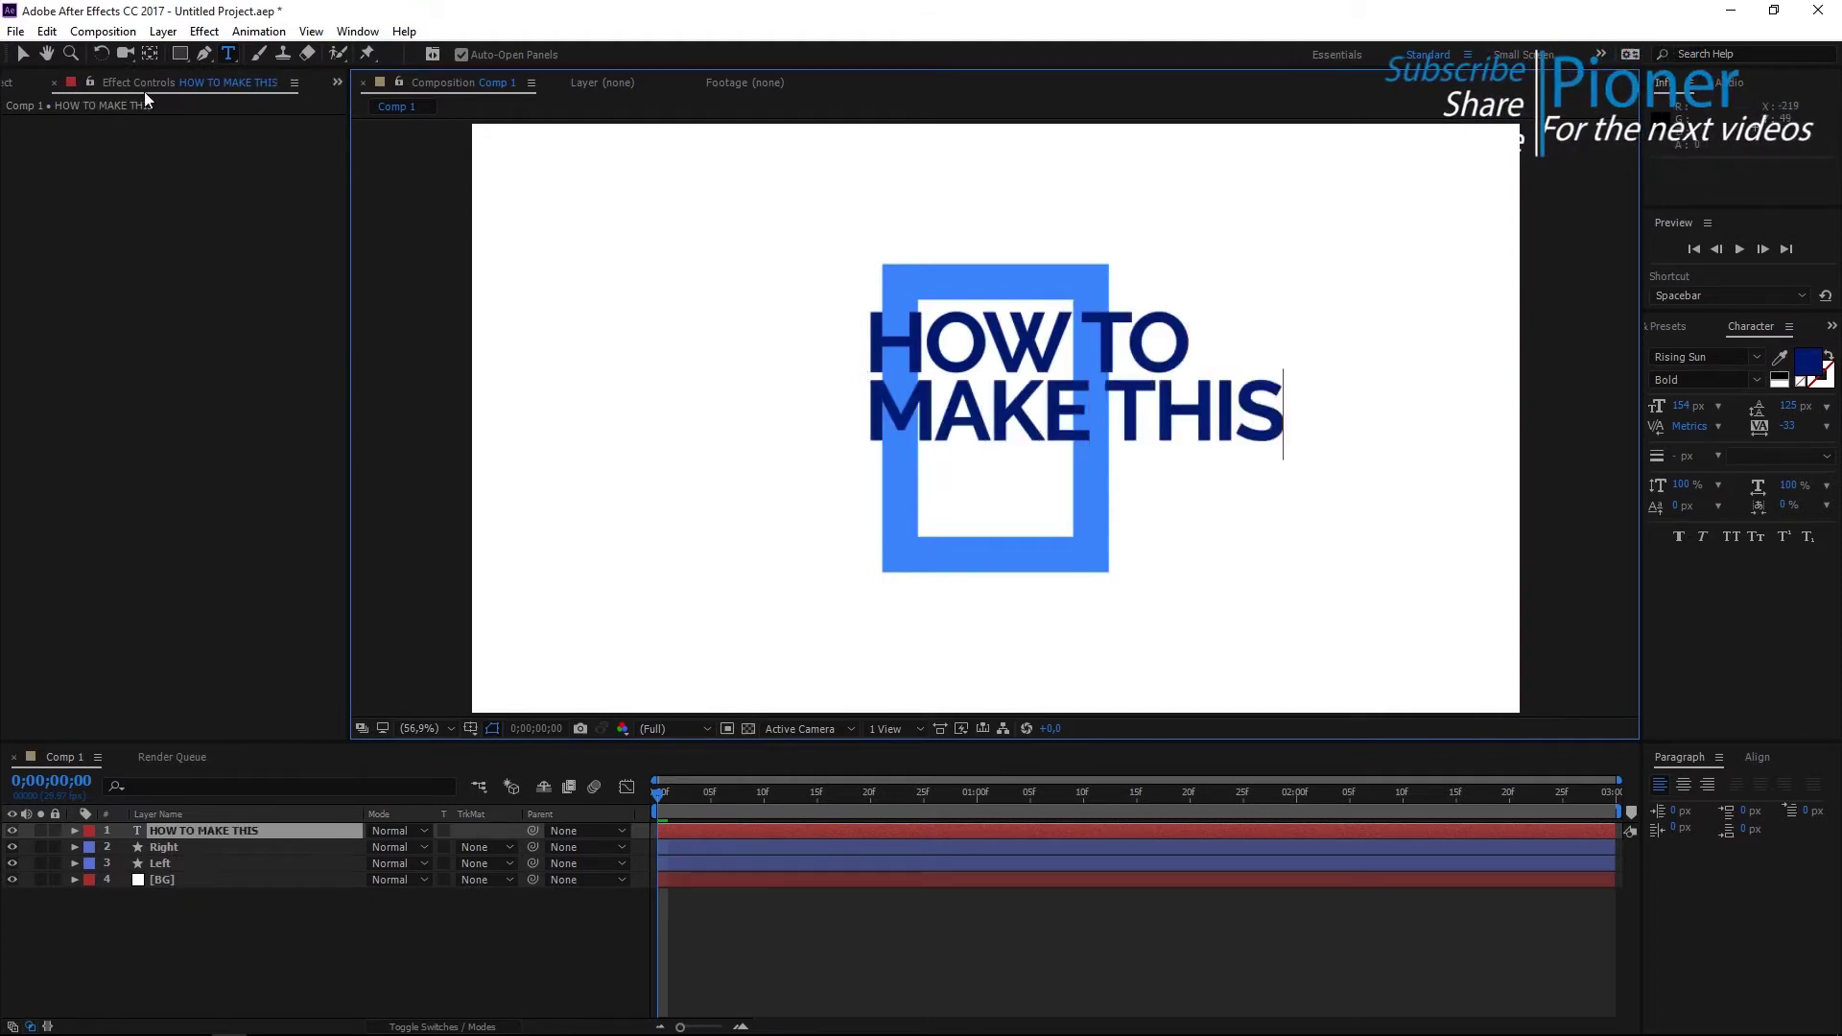
Center the HOW TO MAKE THIS text layer horizontally and vertically in the composition.
left_click(1662, 703)
left_click(1756, 758)
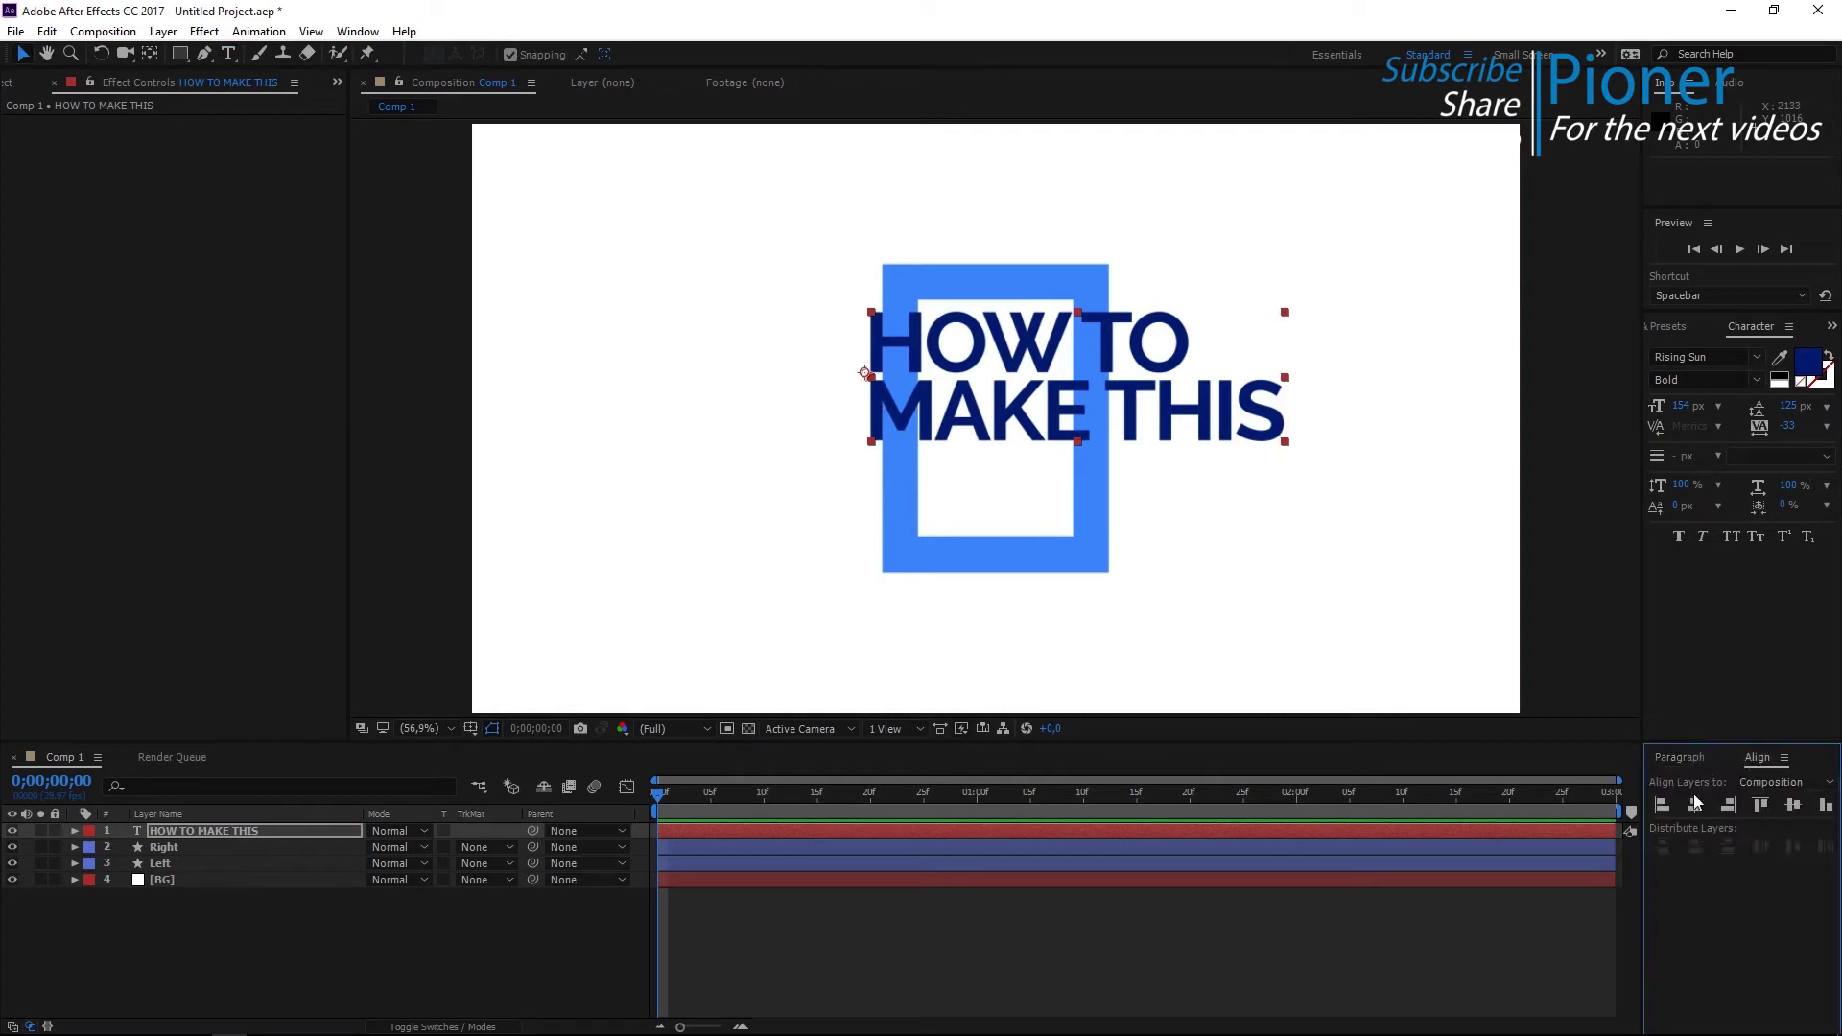
left_click(1695, 805)
left_click(1794, 806)
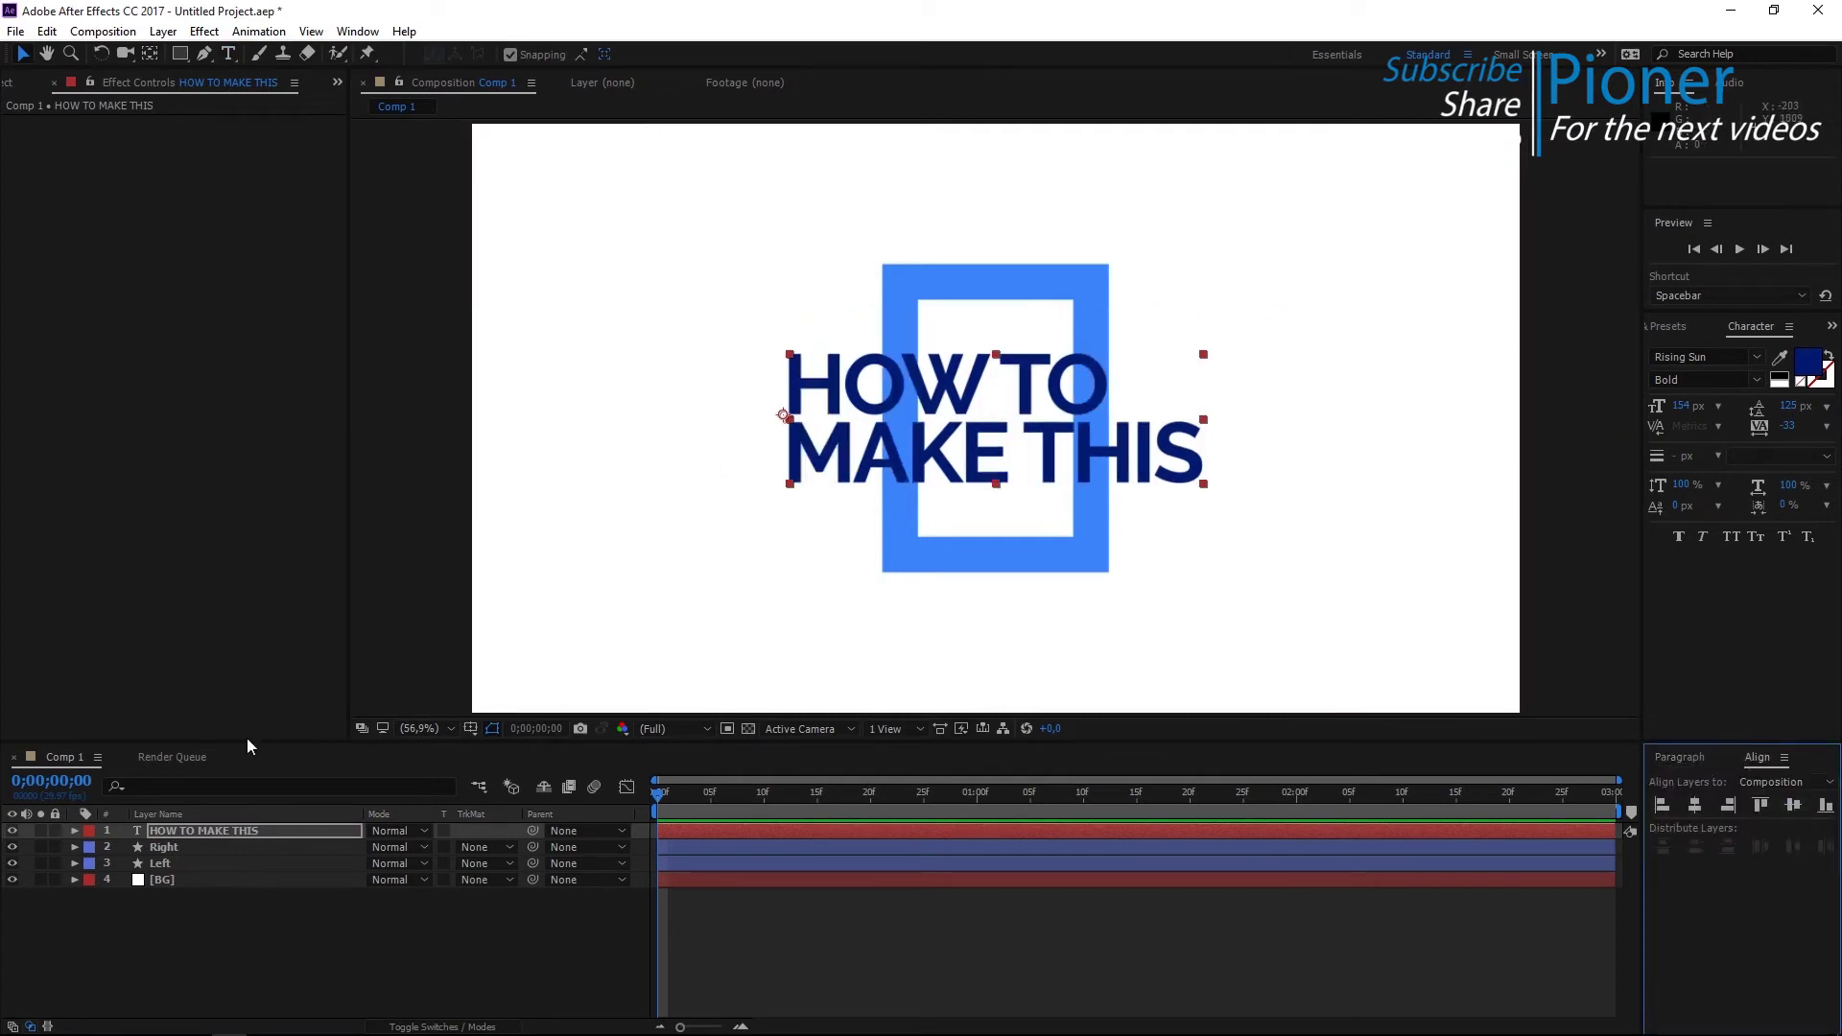
Move the Right layer above the text layer so the text sits between the two rectangle halves.
left_click(182, 832)
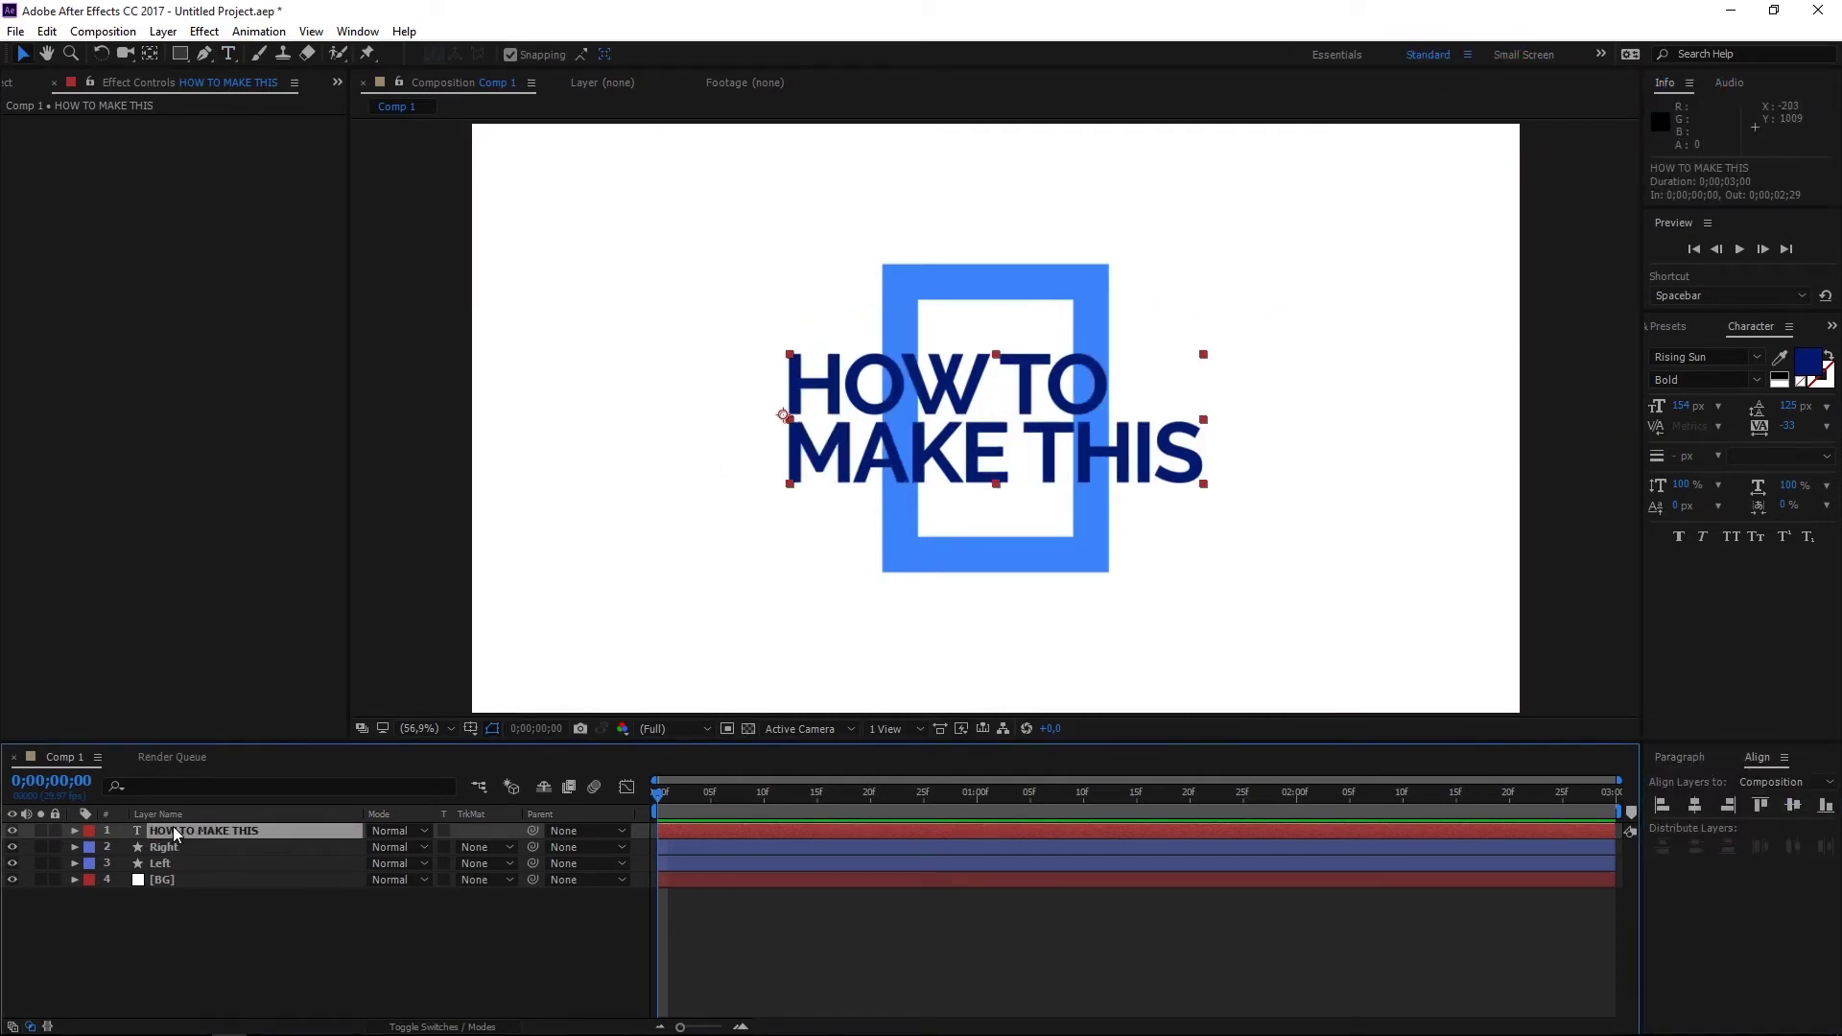
left_click_drag(163, 847, 166, 832)
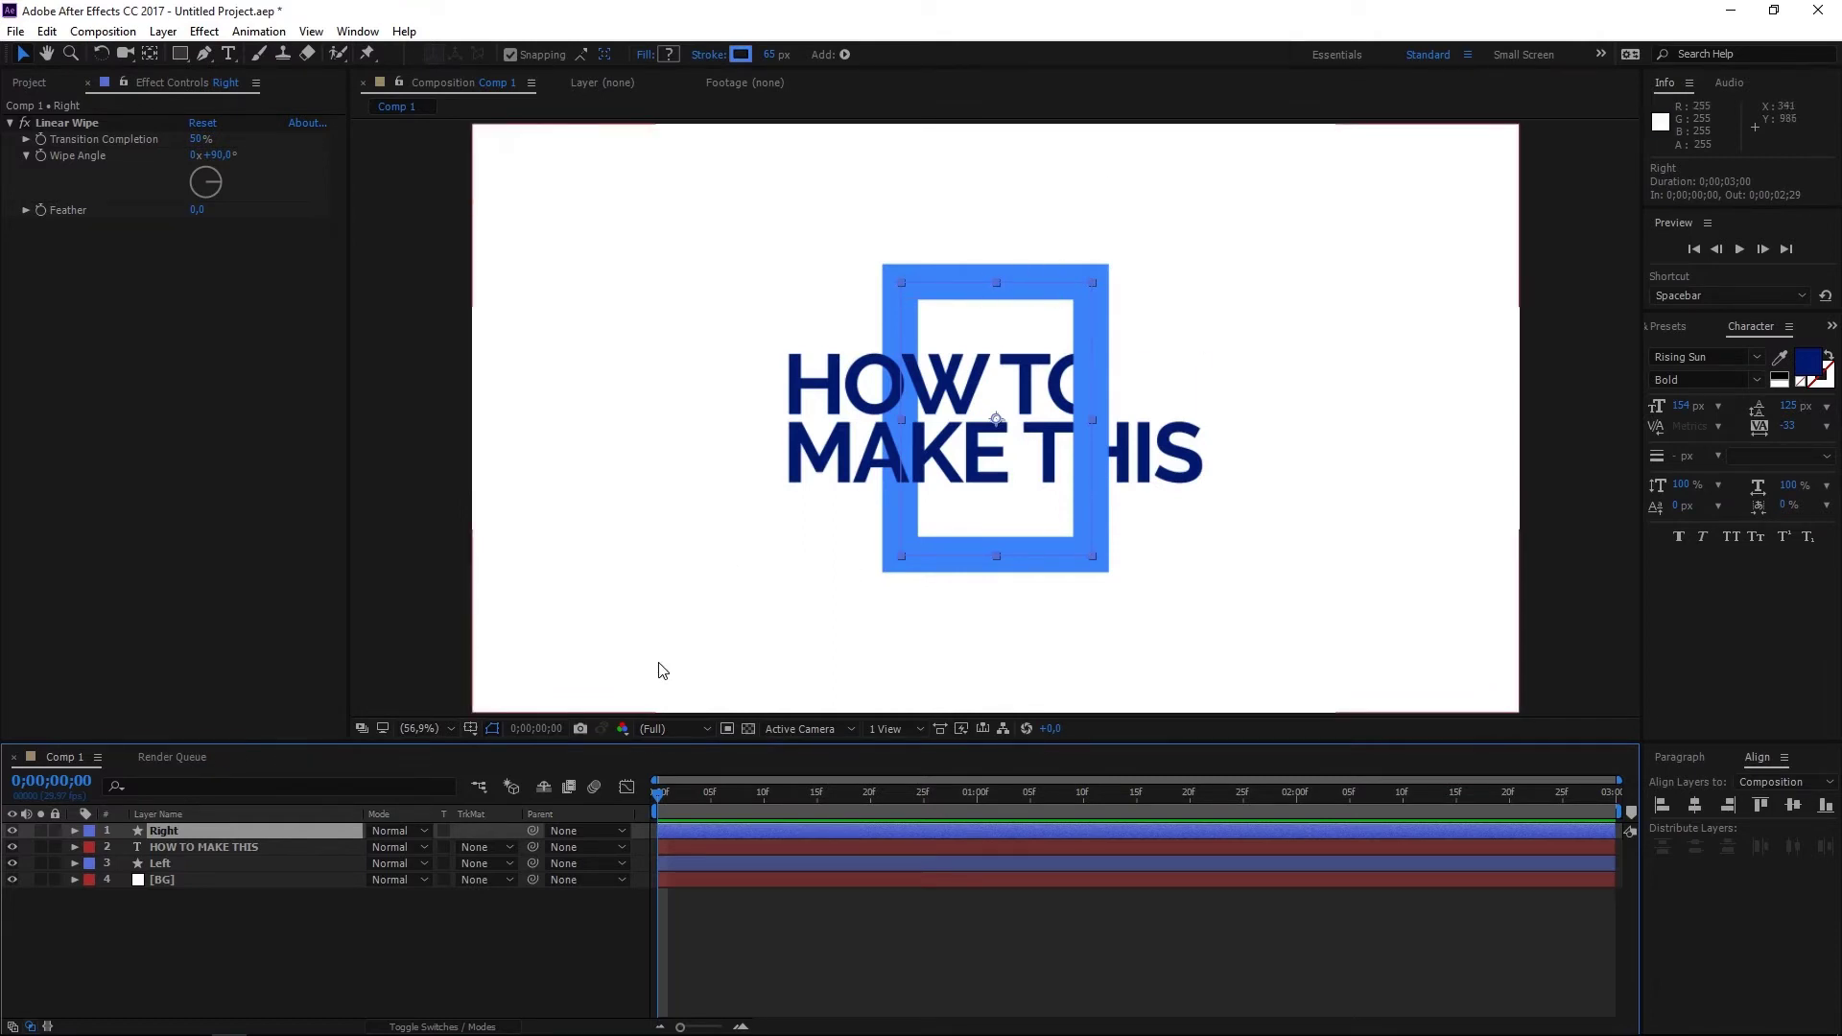
left_click(177, 918)
Set the Right layer's opacity to 90%.
left_click(191, 829)
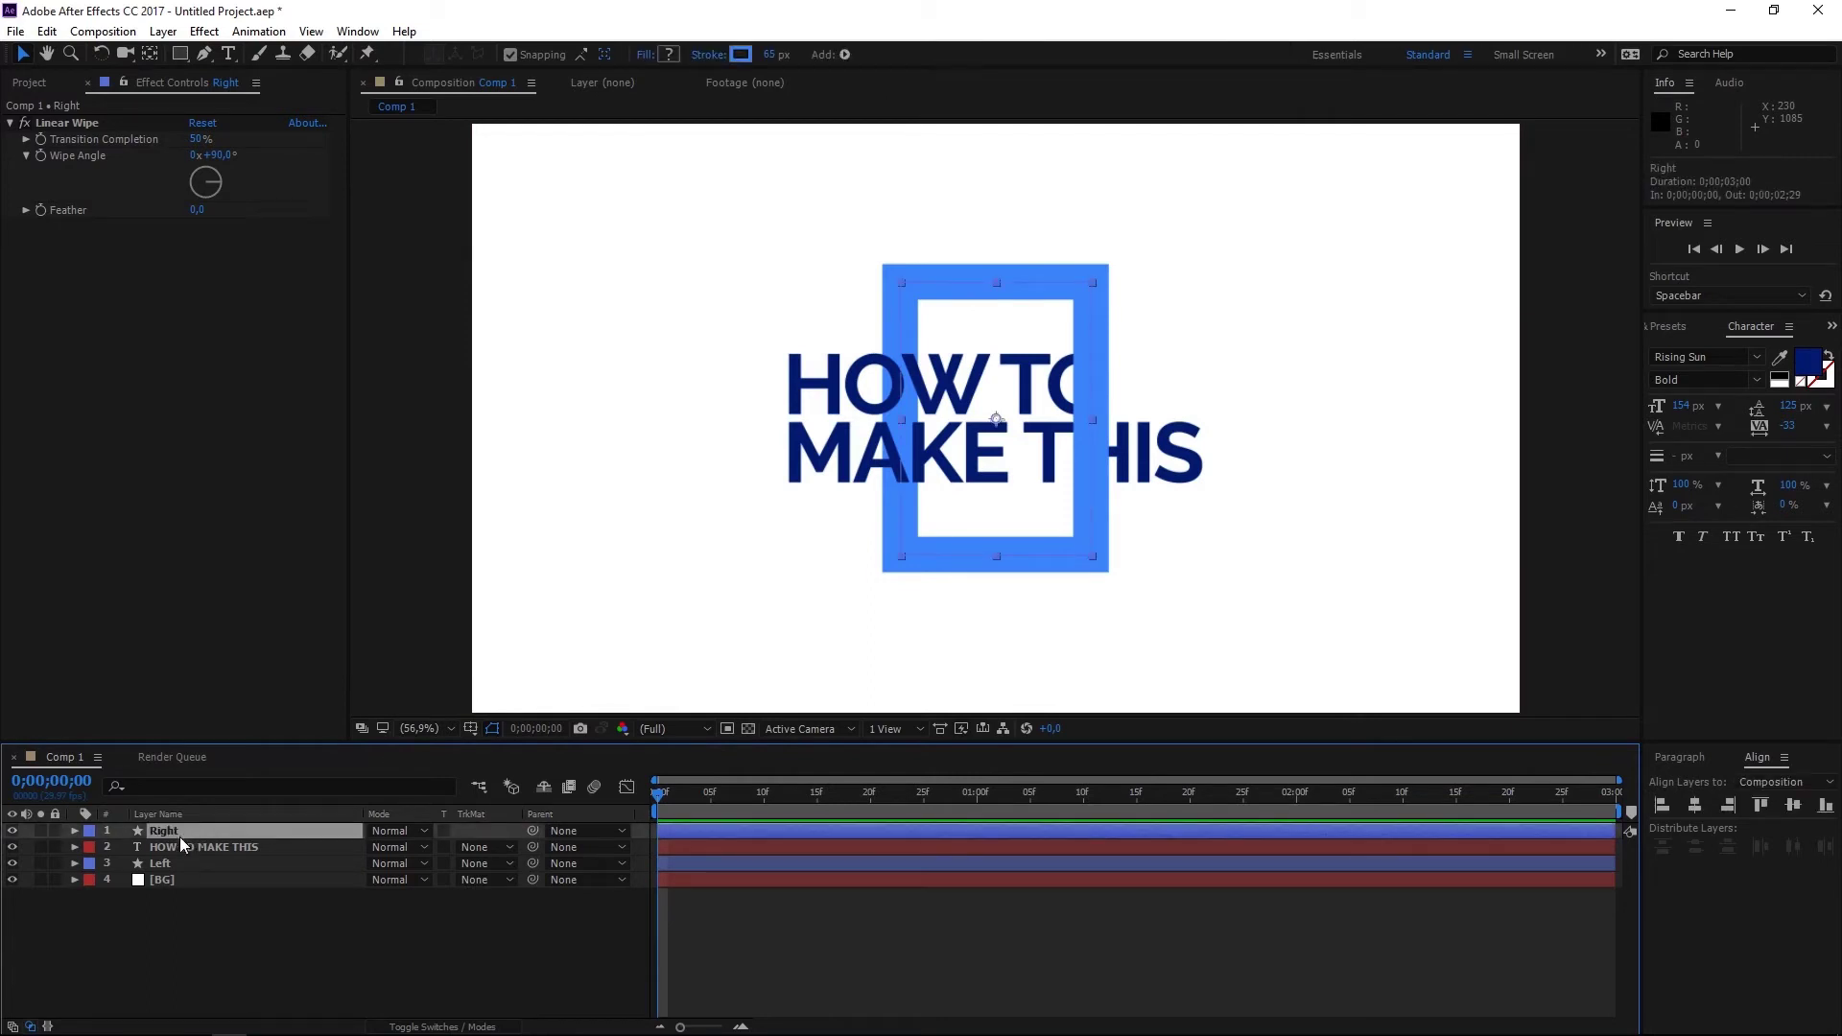
key("t")
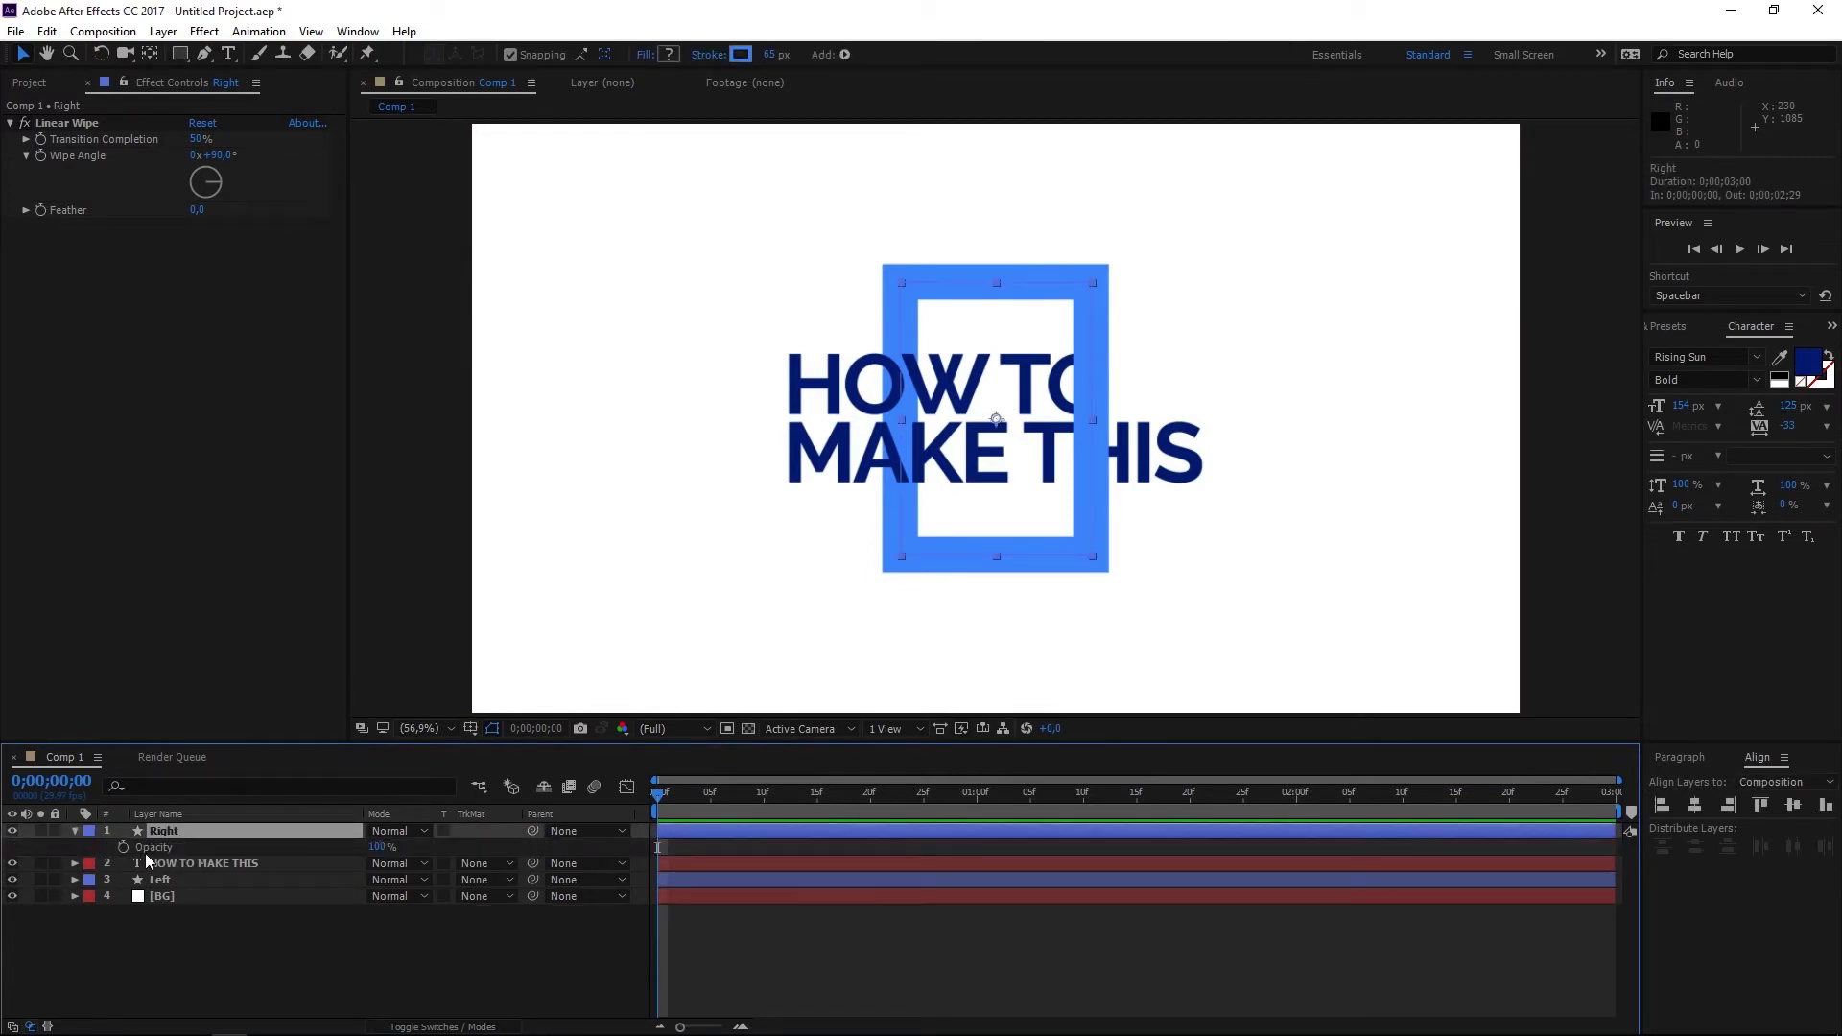
left_click(377, 846)
type("90")
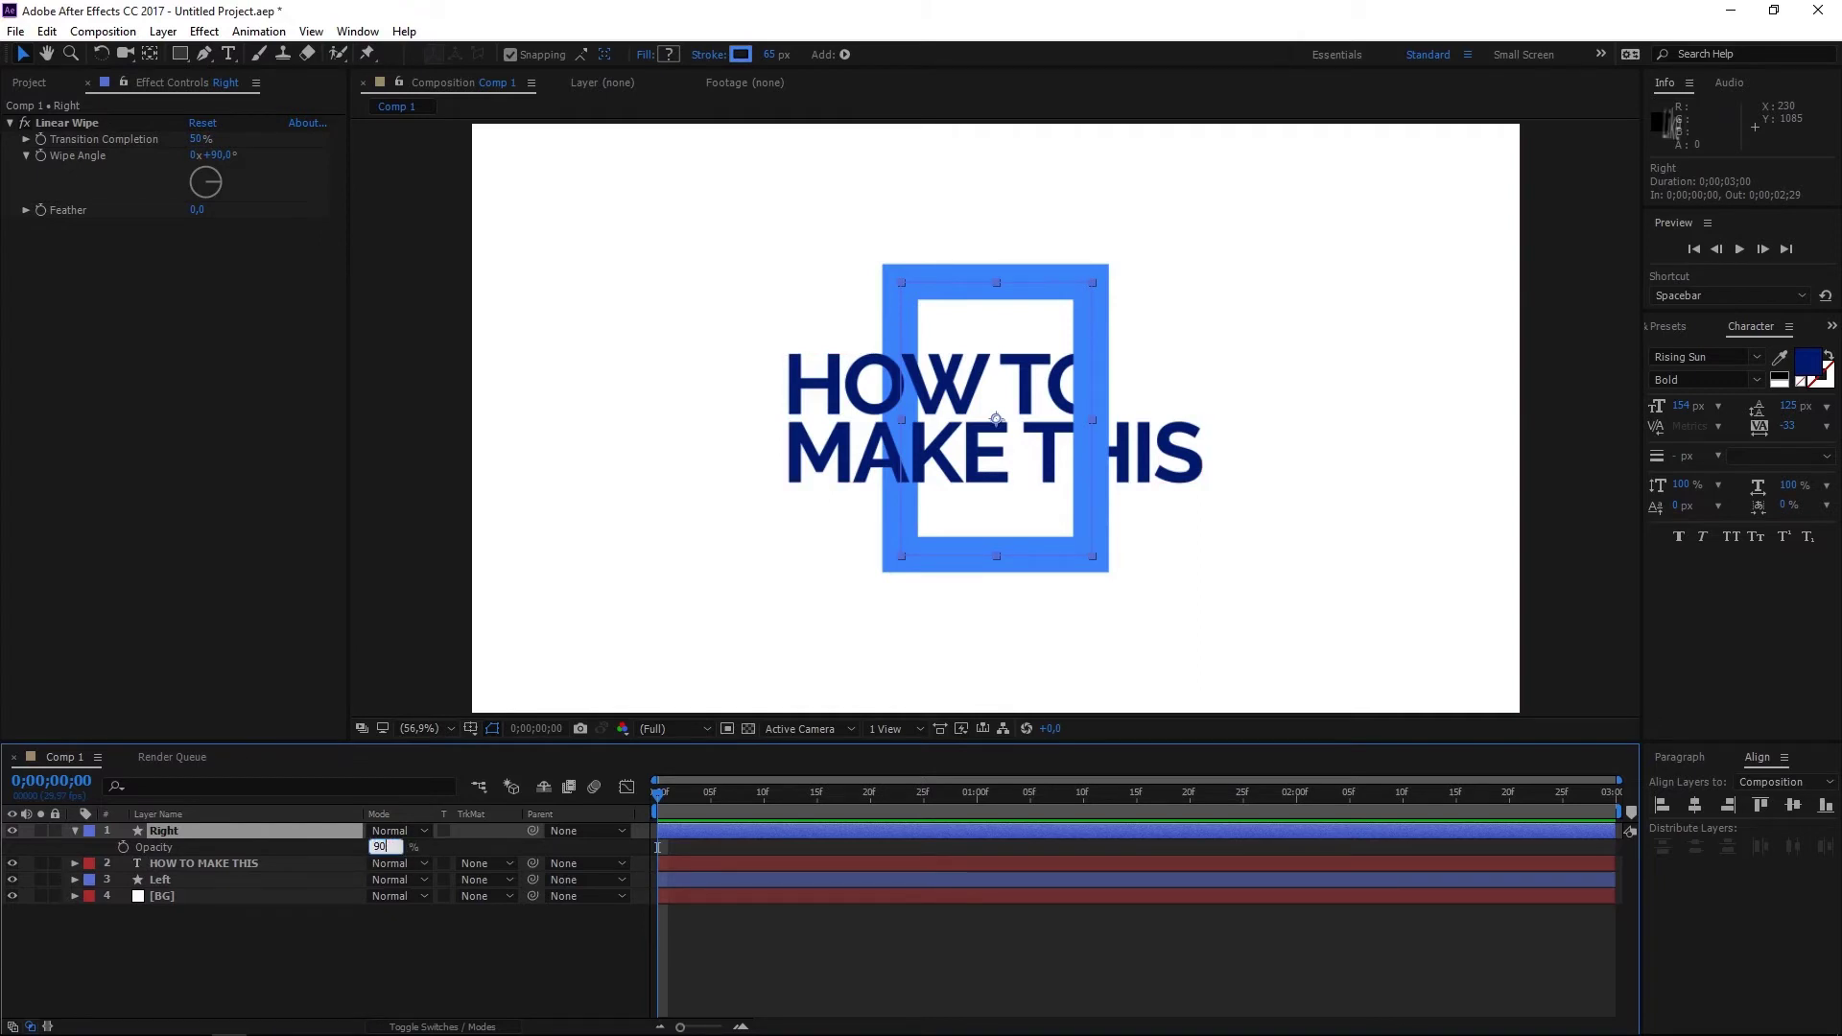
left_click(424, 849)
Set the Left layer's opacity to 80% and collapse the properties of both rectangle layers.
left_click(265, 882)
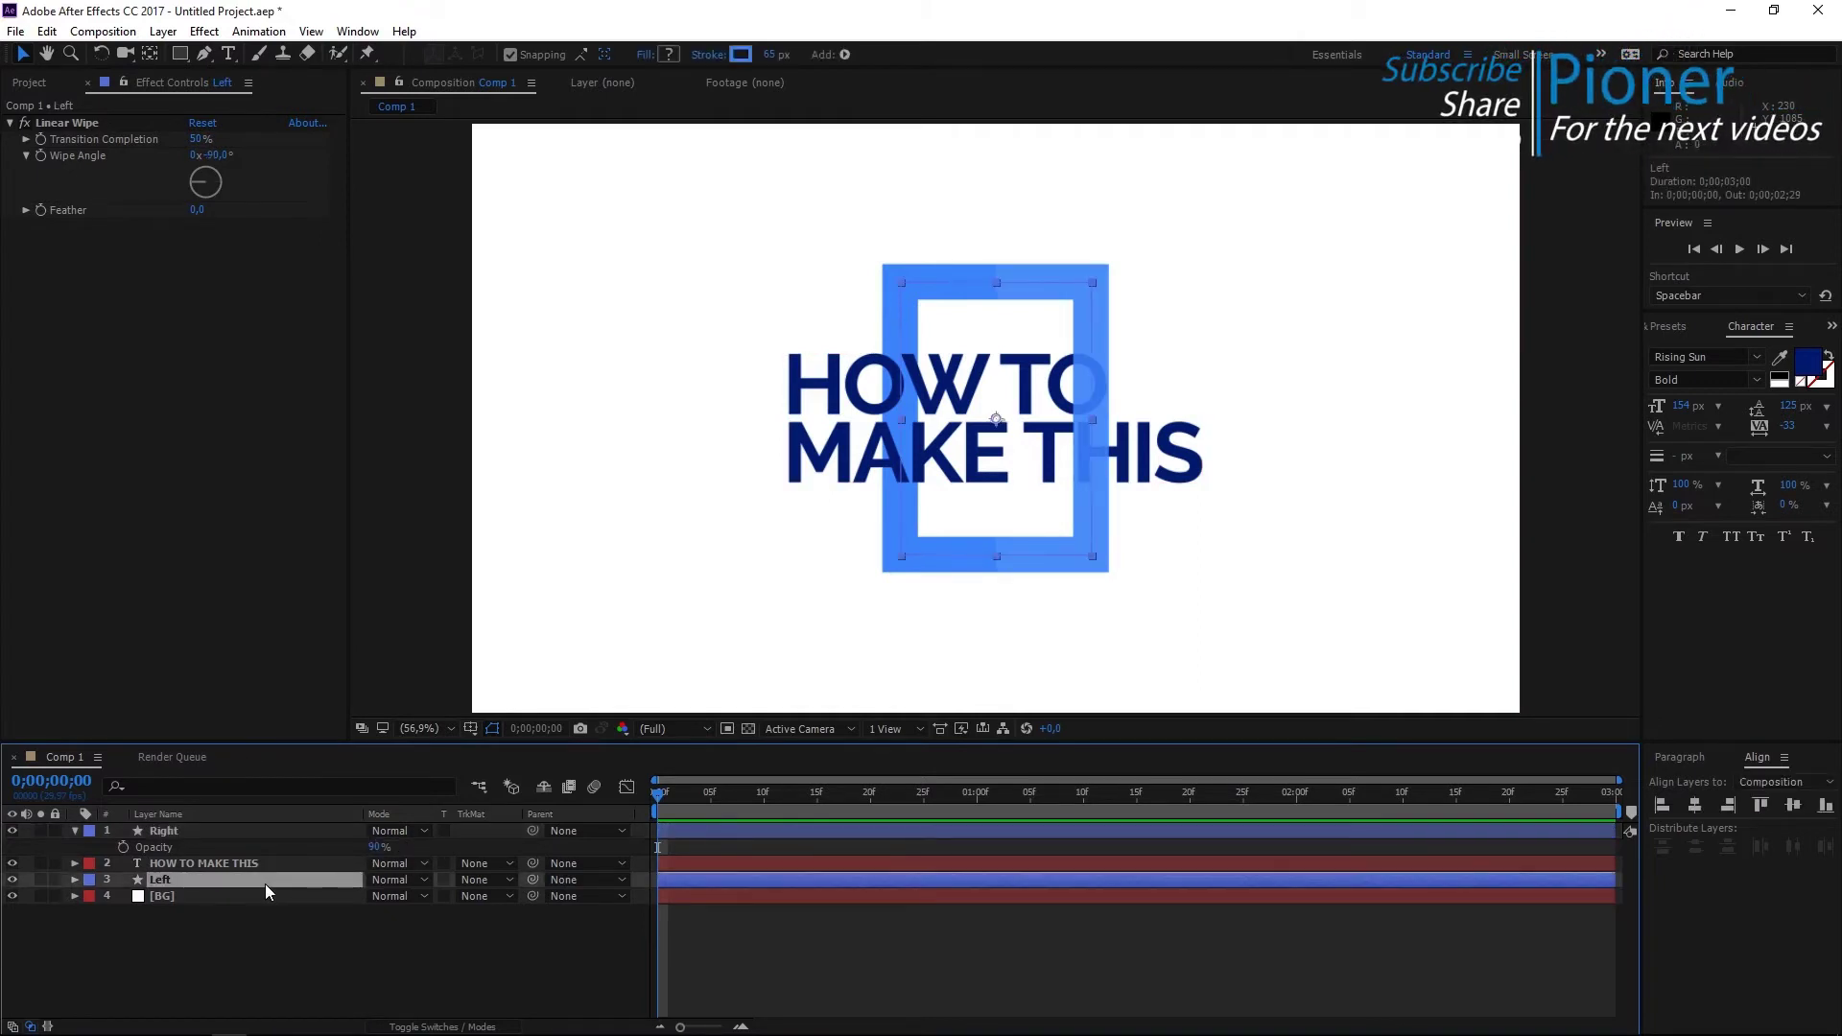
key("t")
left_click(379, 896)
type("8")
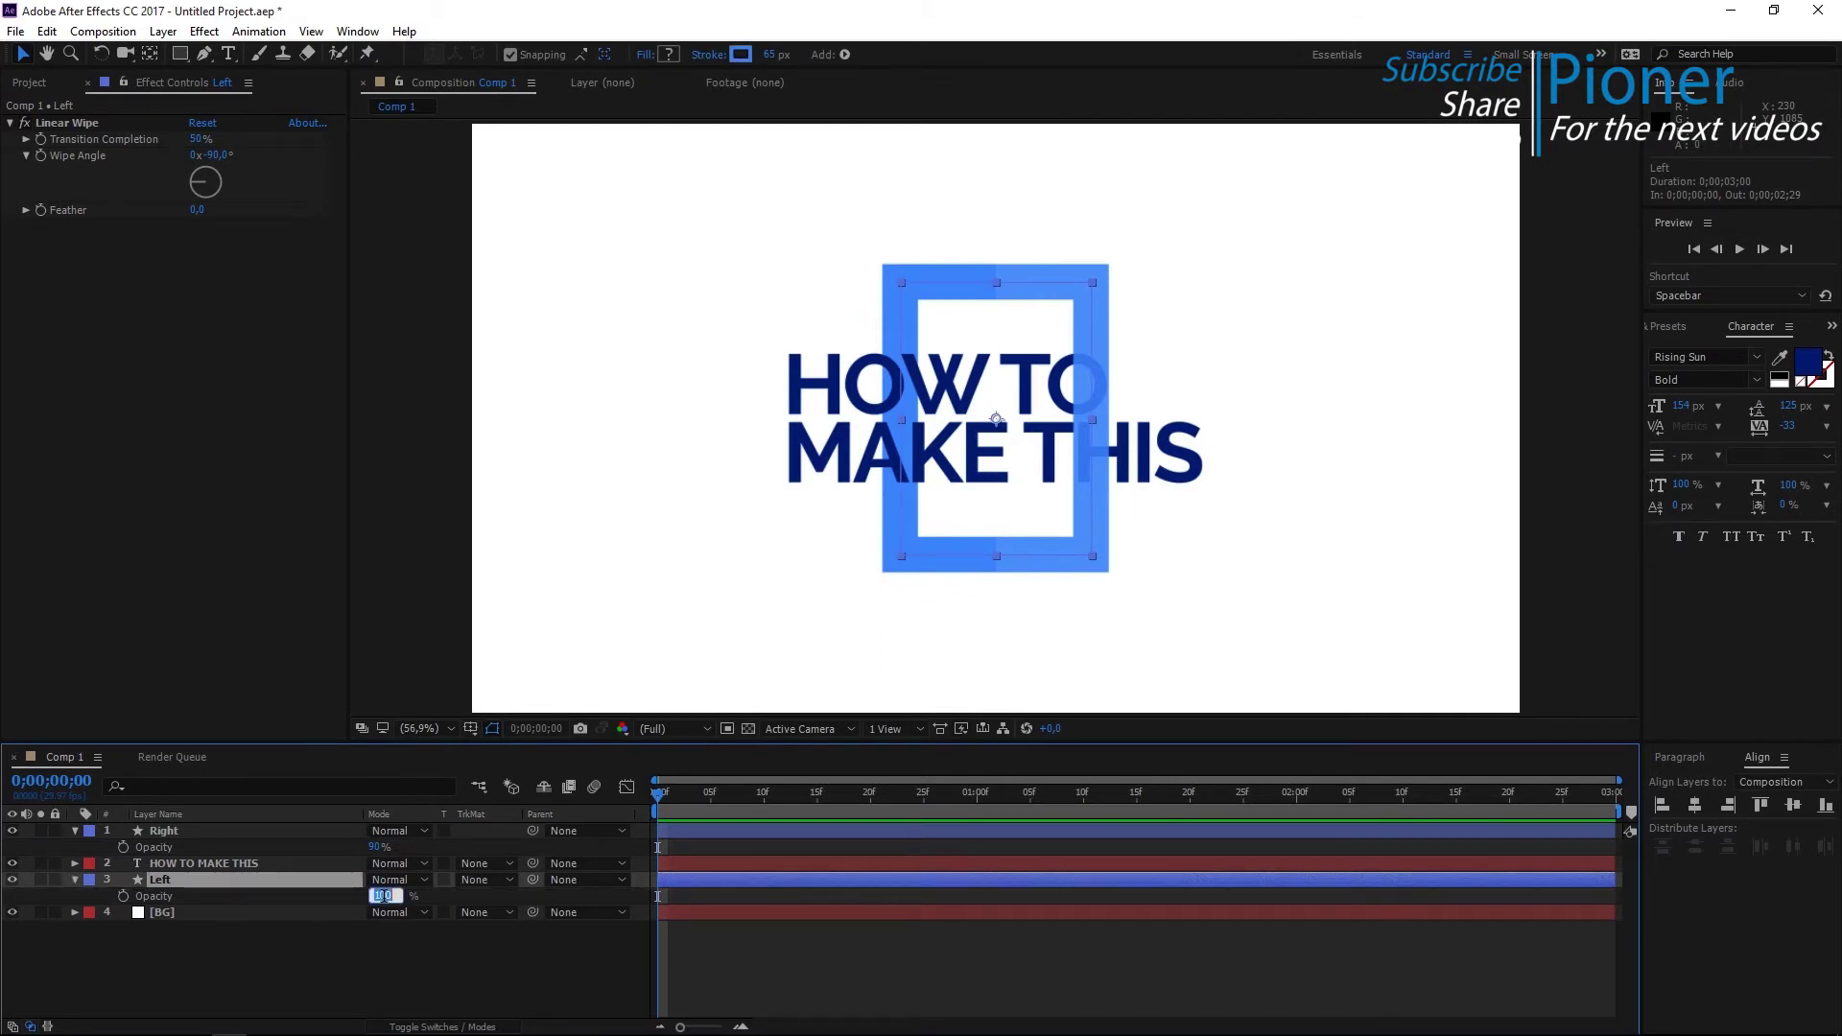
type("0")
left_click(382, 952)
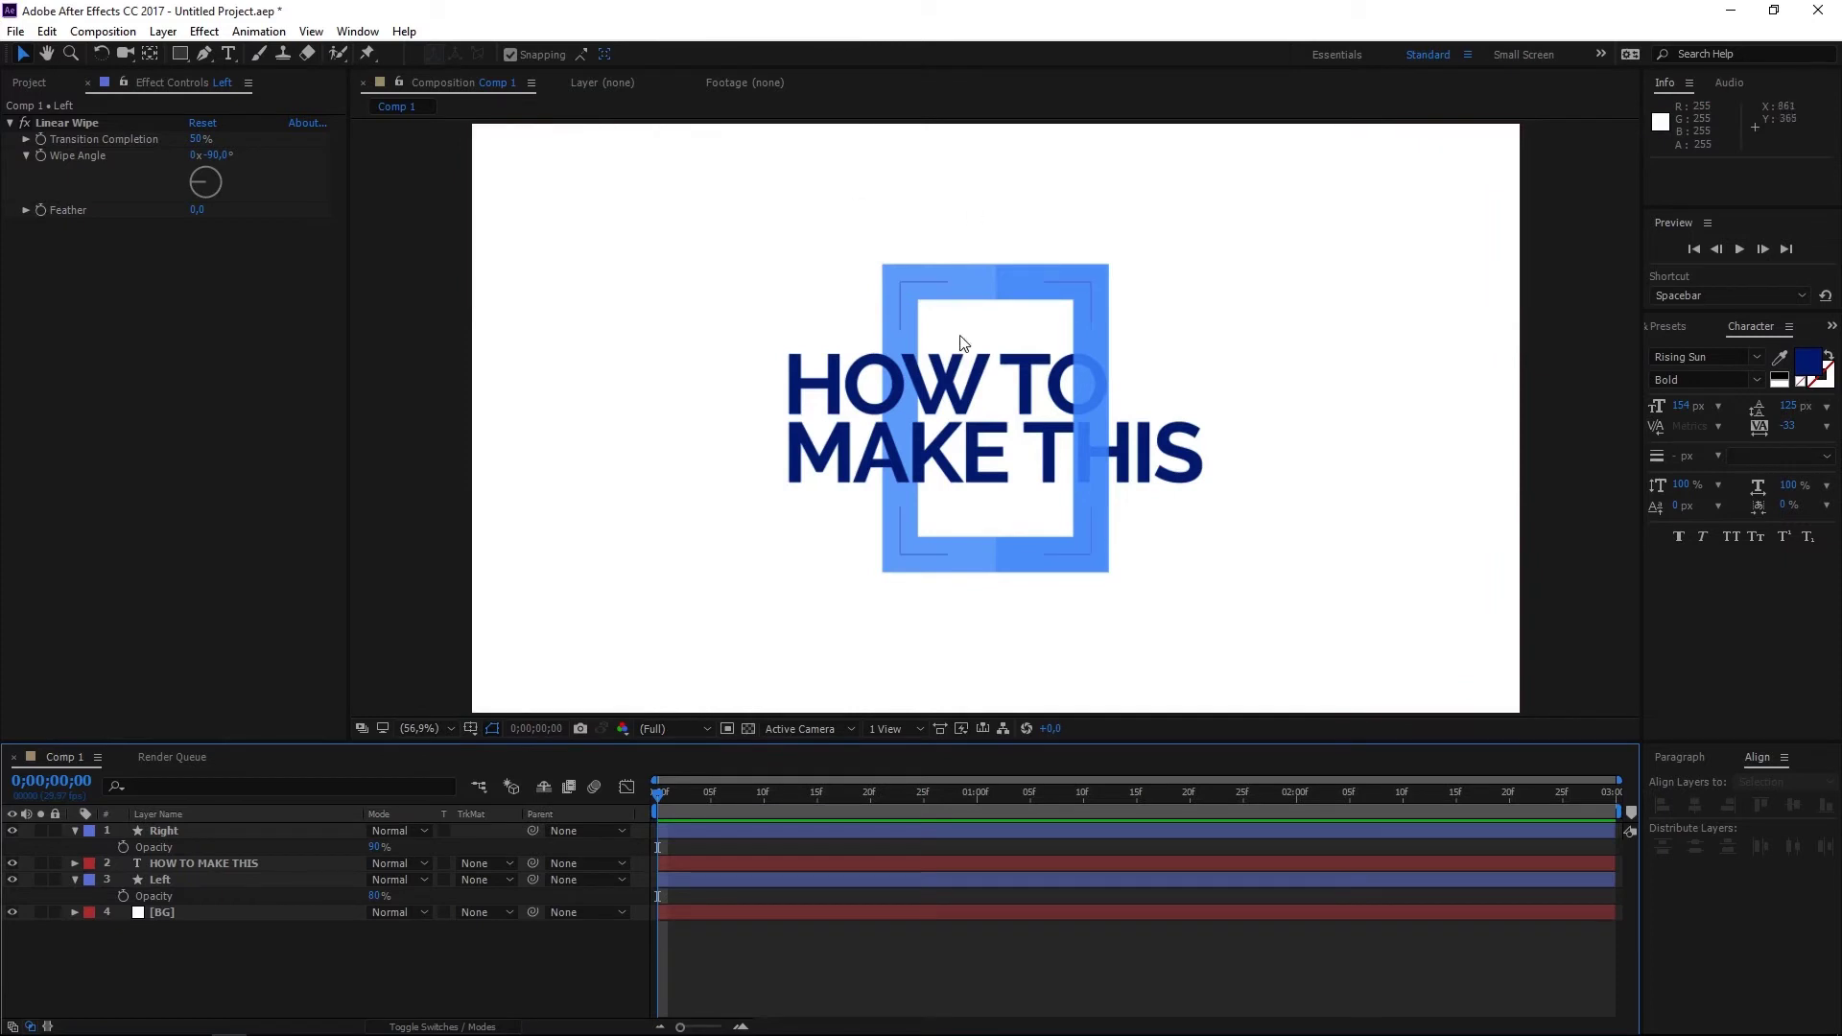
left_click(75, 831)
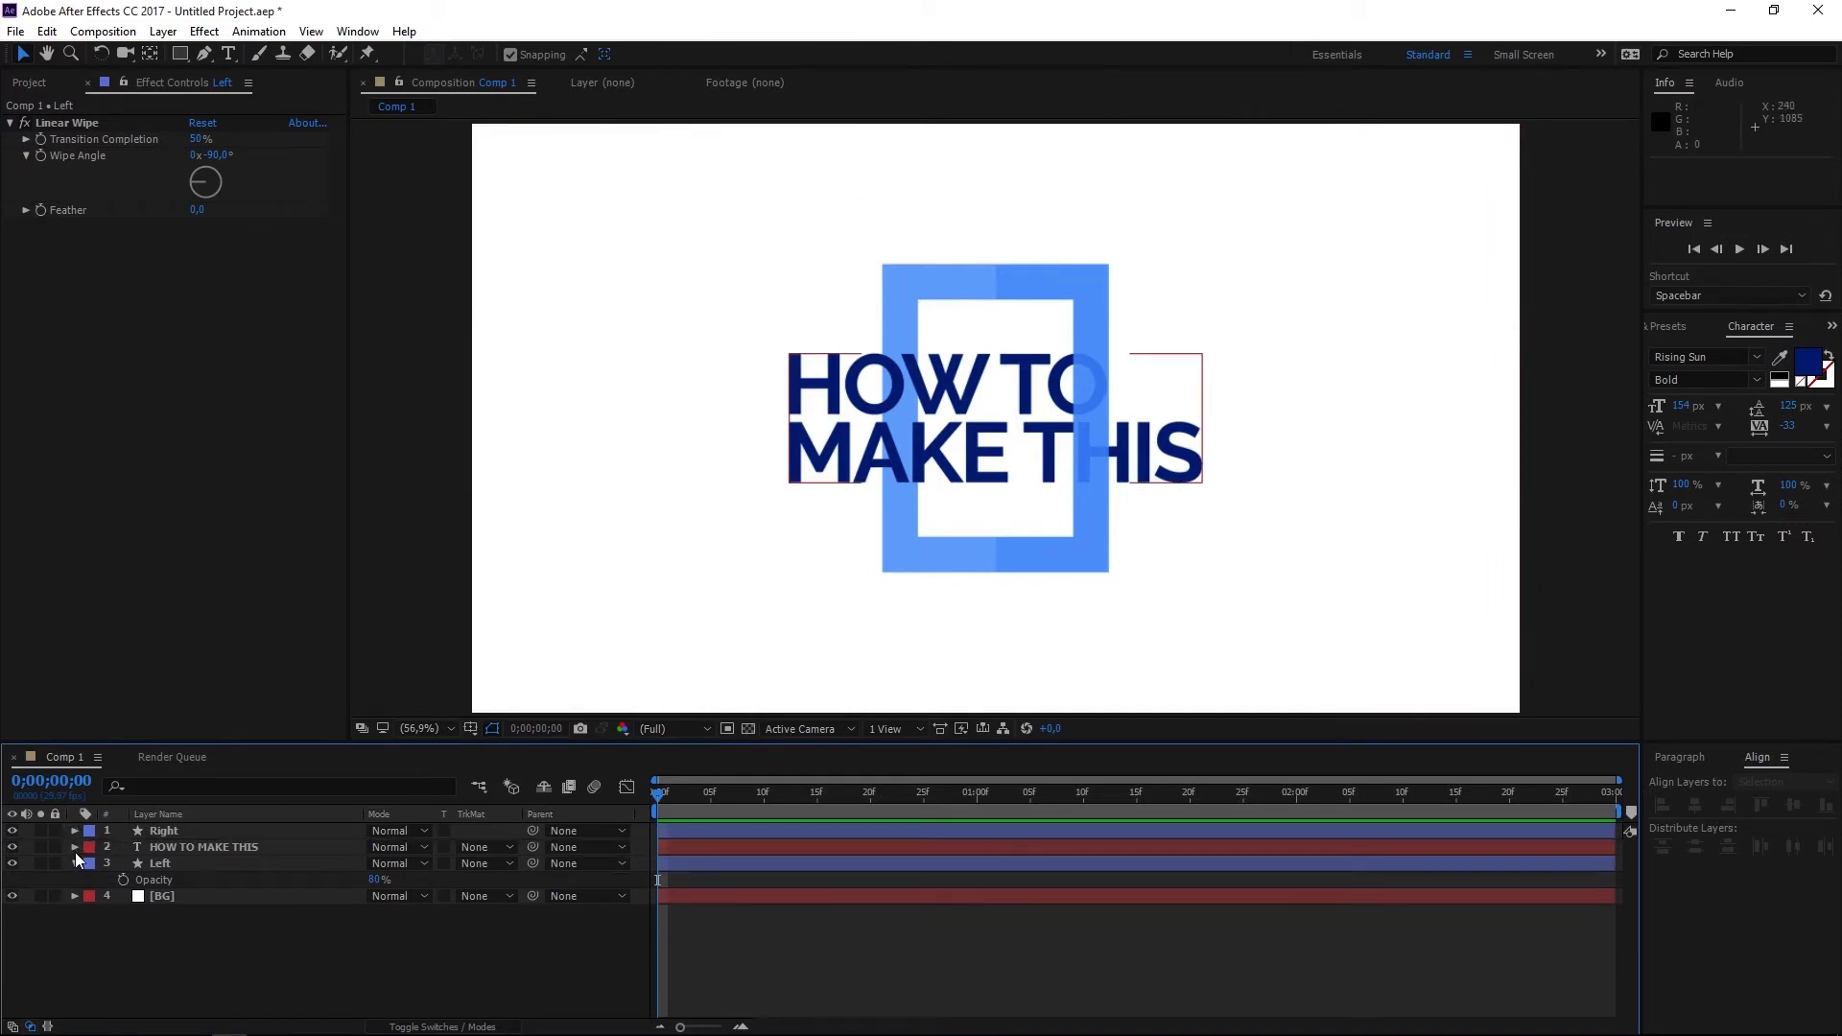
left_click(75, 863)
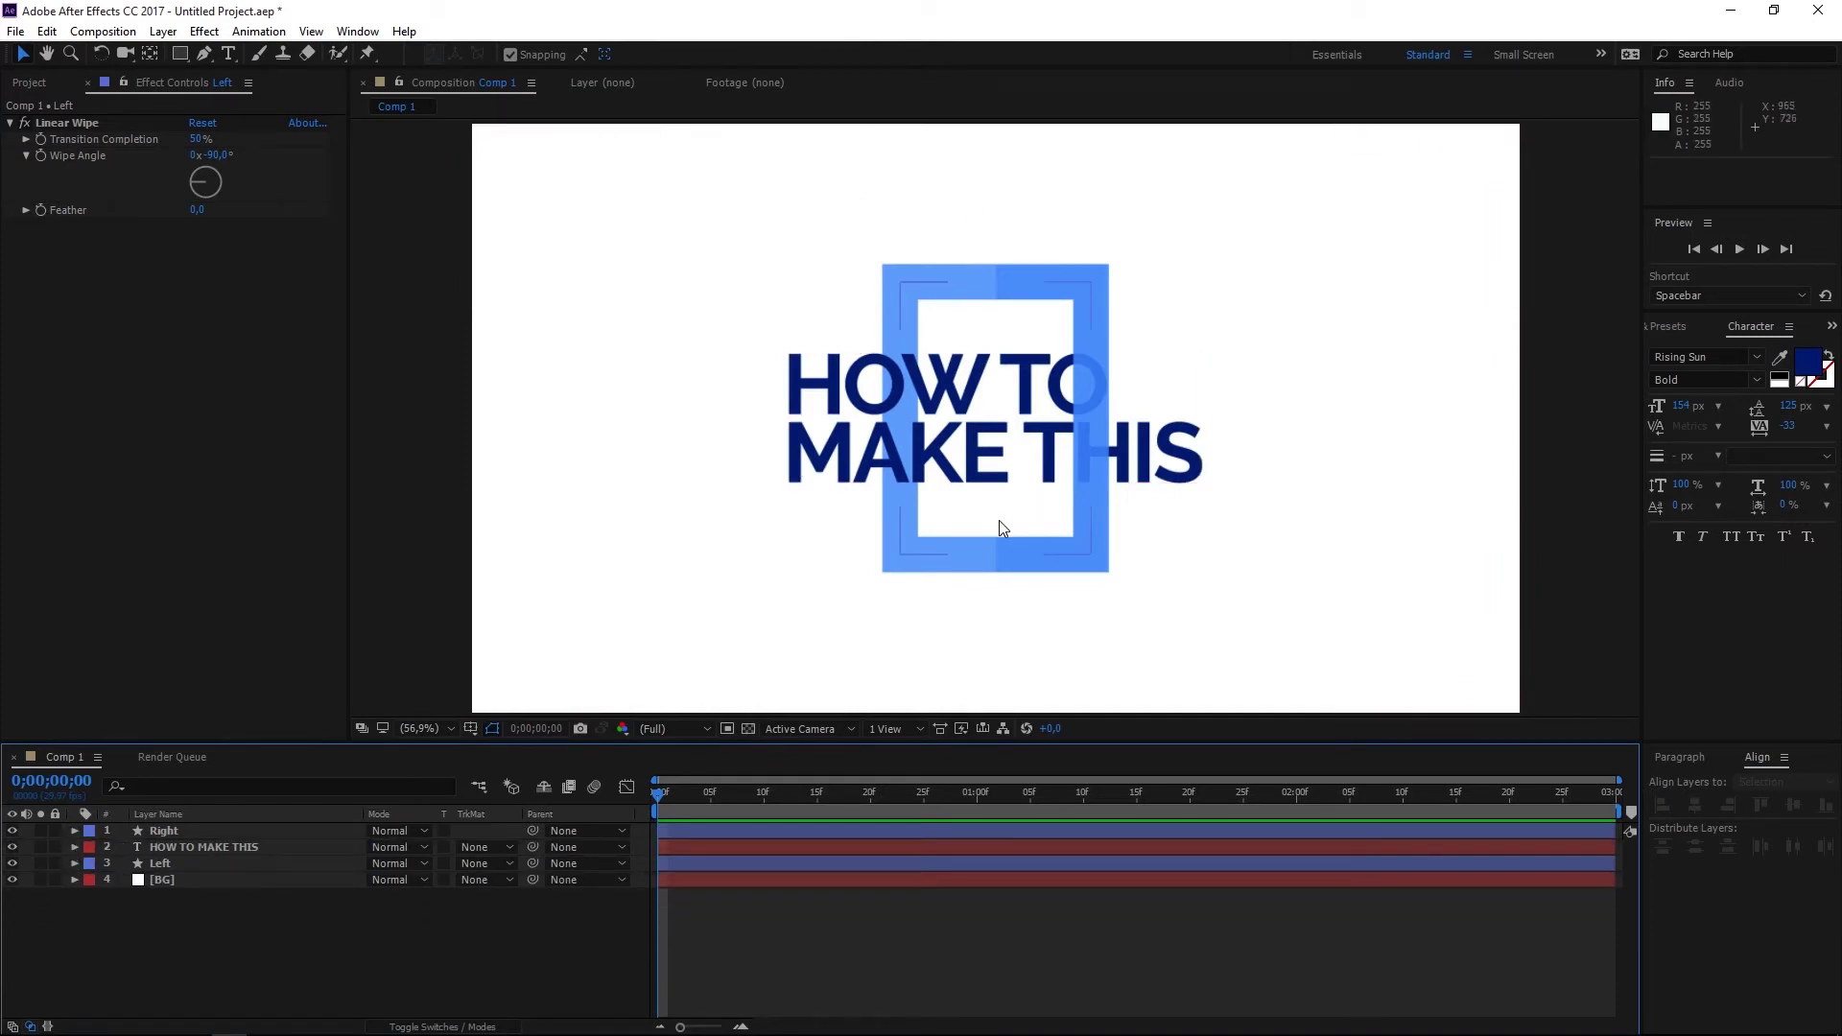
Add a new null object to the composition.
right_click(336, 946)
mouse_move(563, 773)
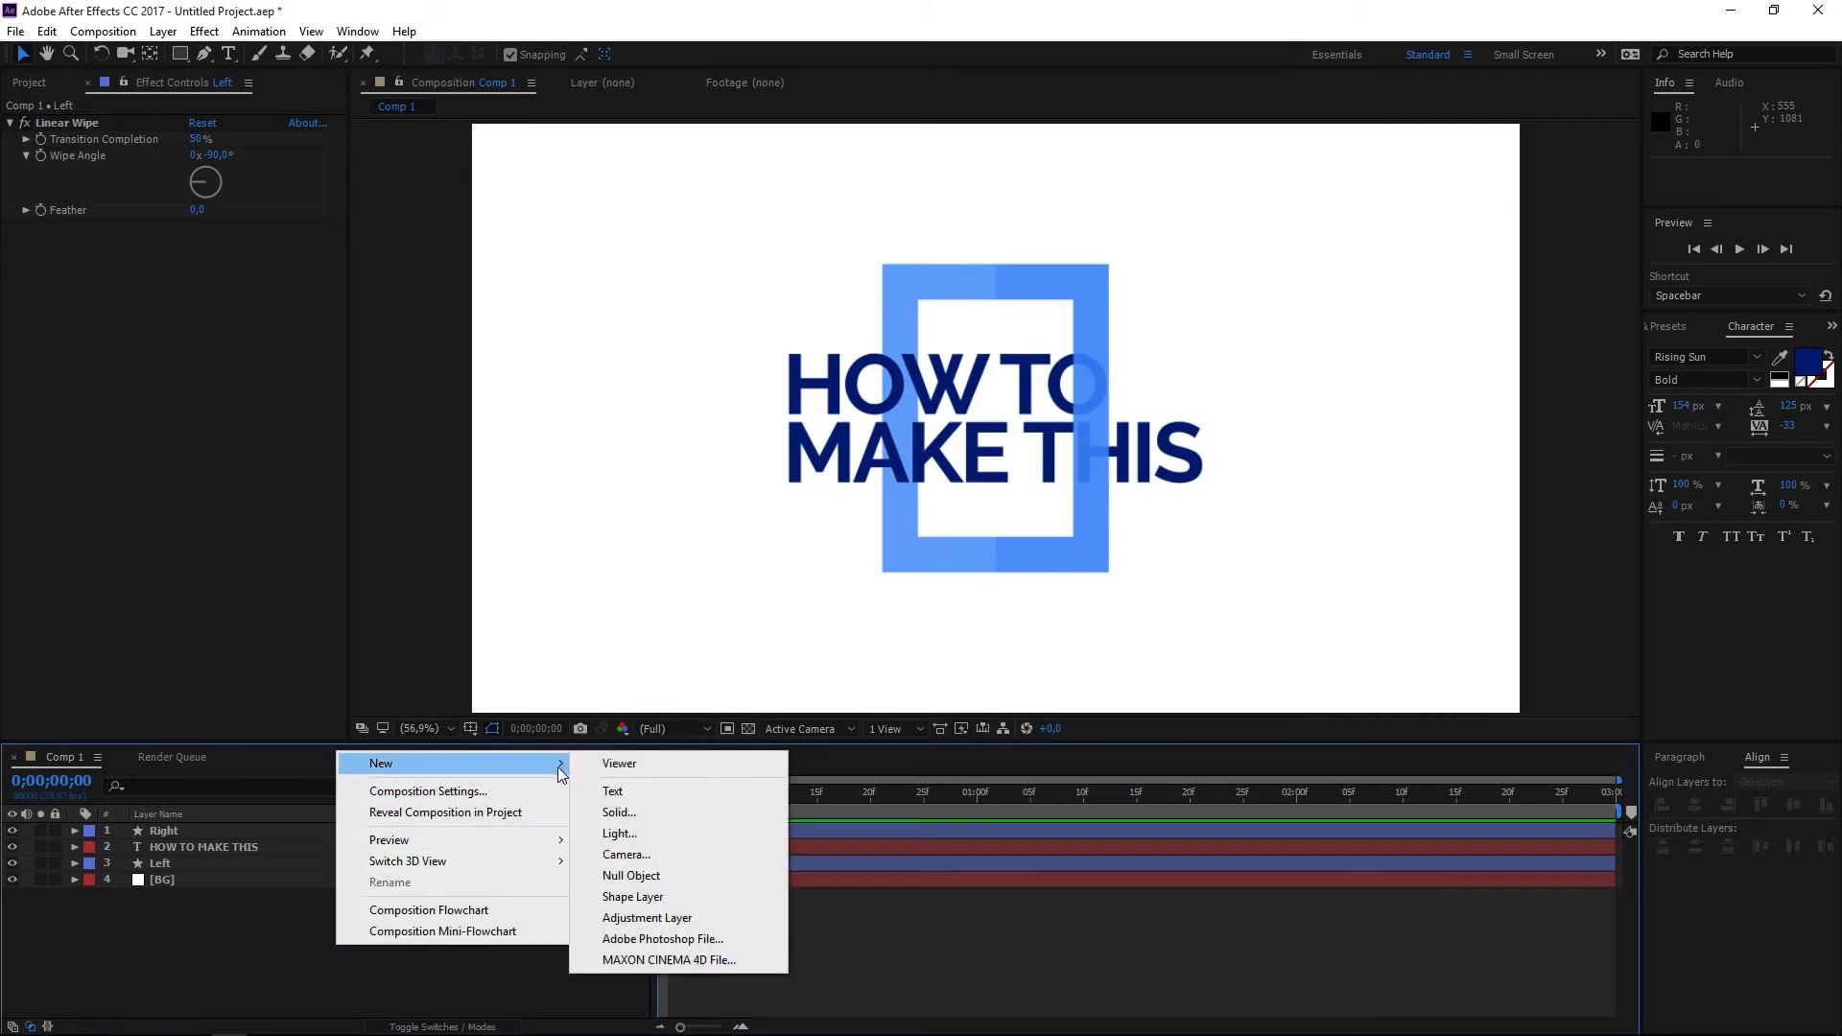
left_click(614, 875)
Parent the Left and Right rectangle layers to the null object.
left_click(215, 877)
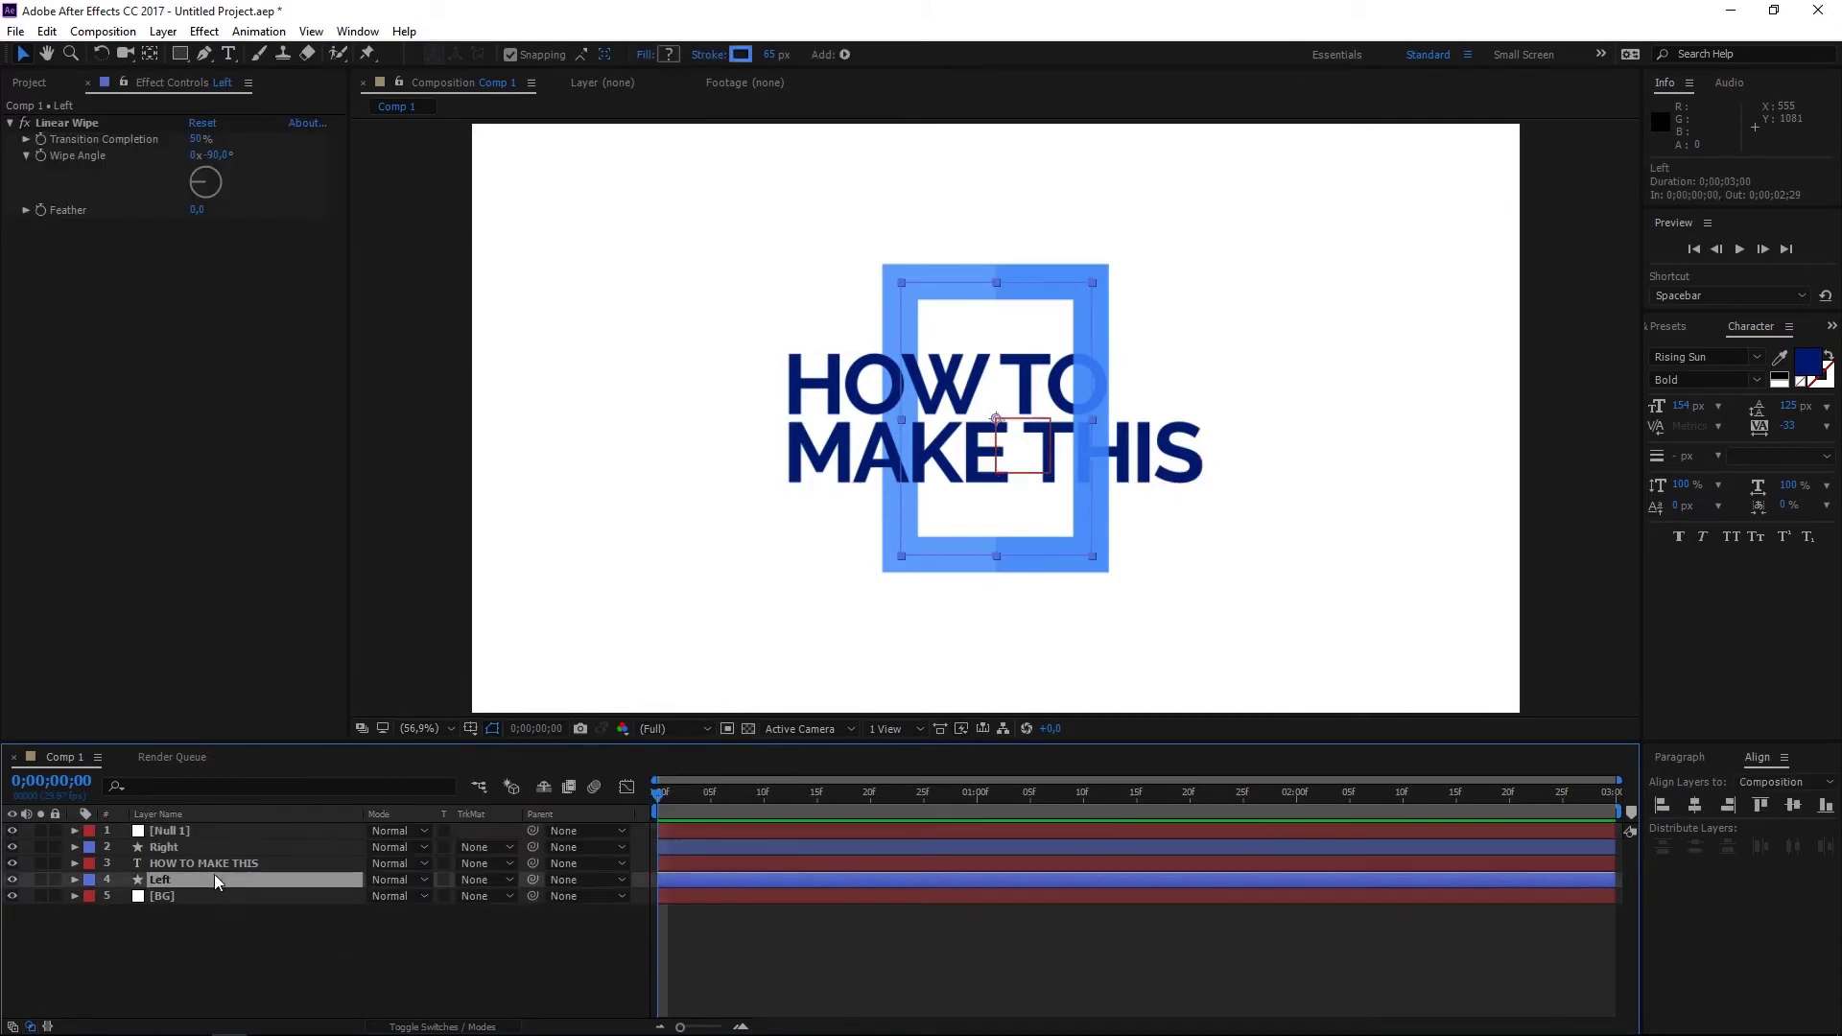
left_click(217, 848, "ctrl")
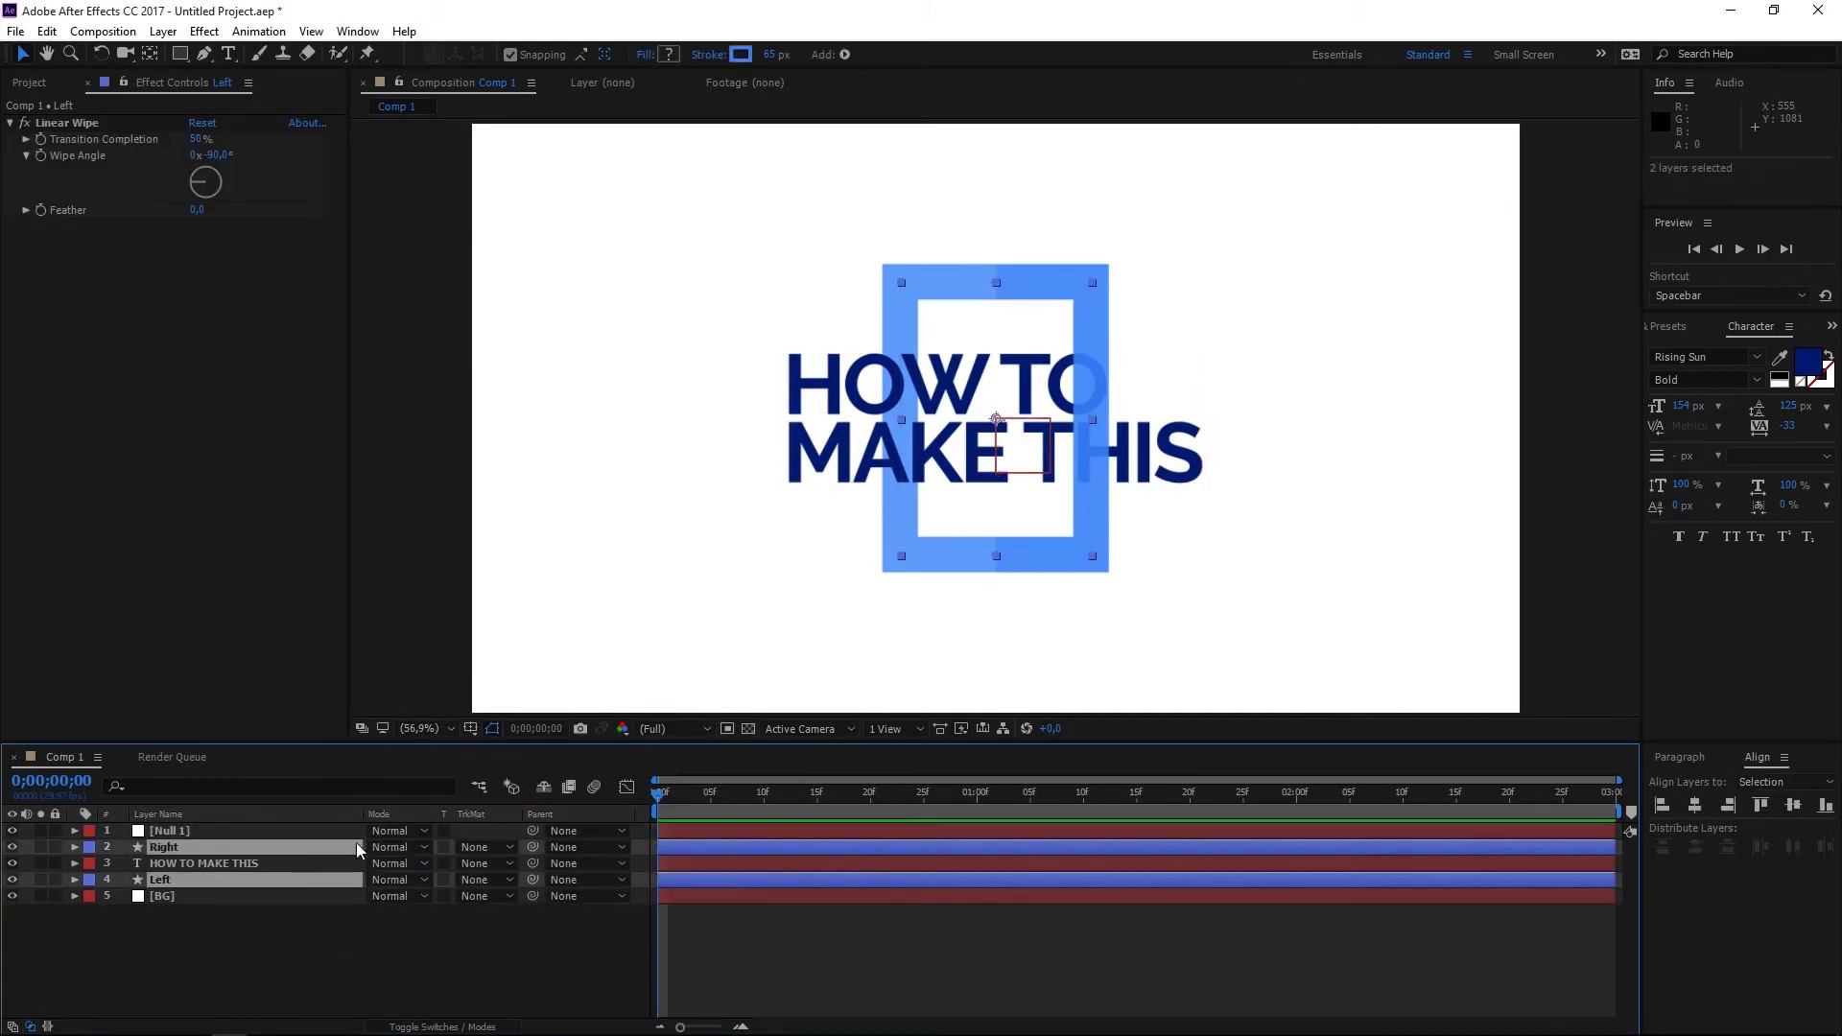
left_click_drag(533, 848, 256, 825)
Animate the null's Scale with keyframes of 125% at frame 0 and 100% at frame 10.
key("s")
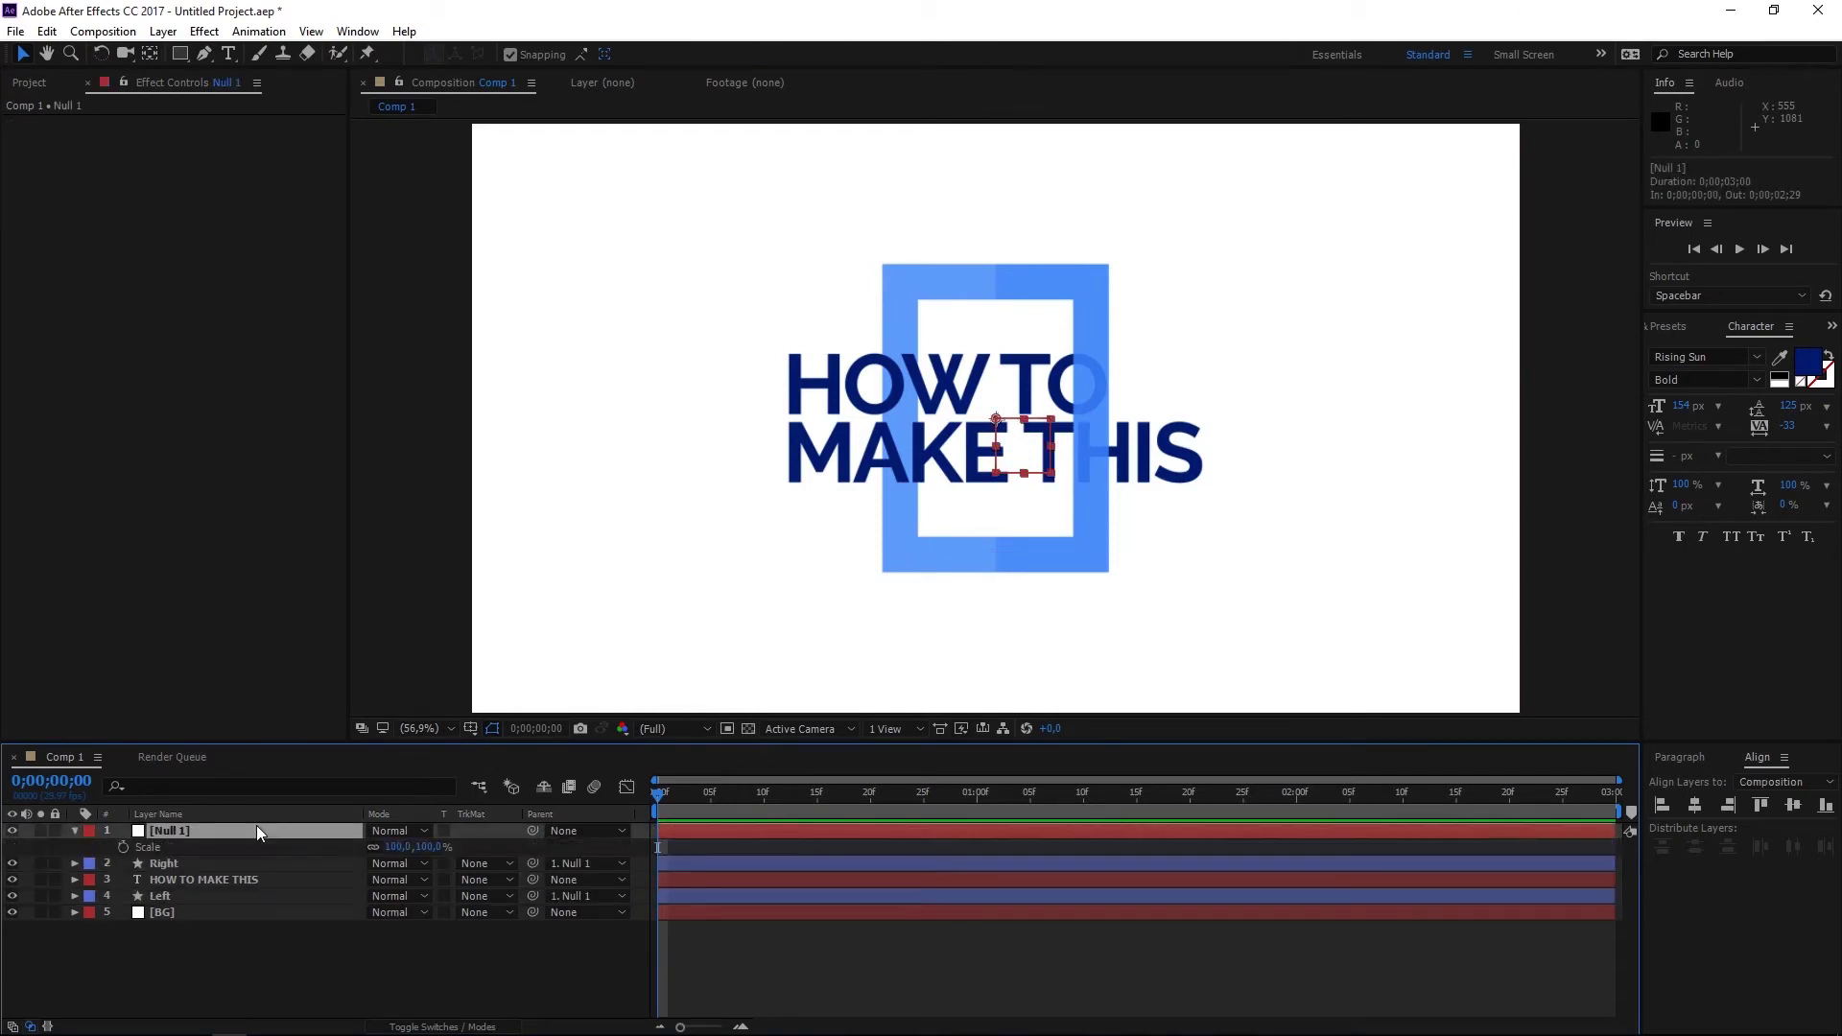
left_click(122, 847)
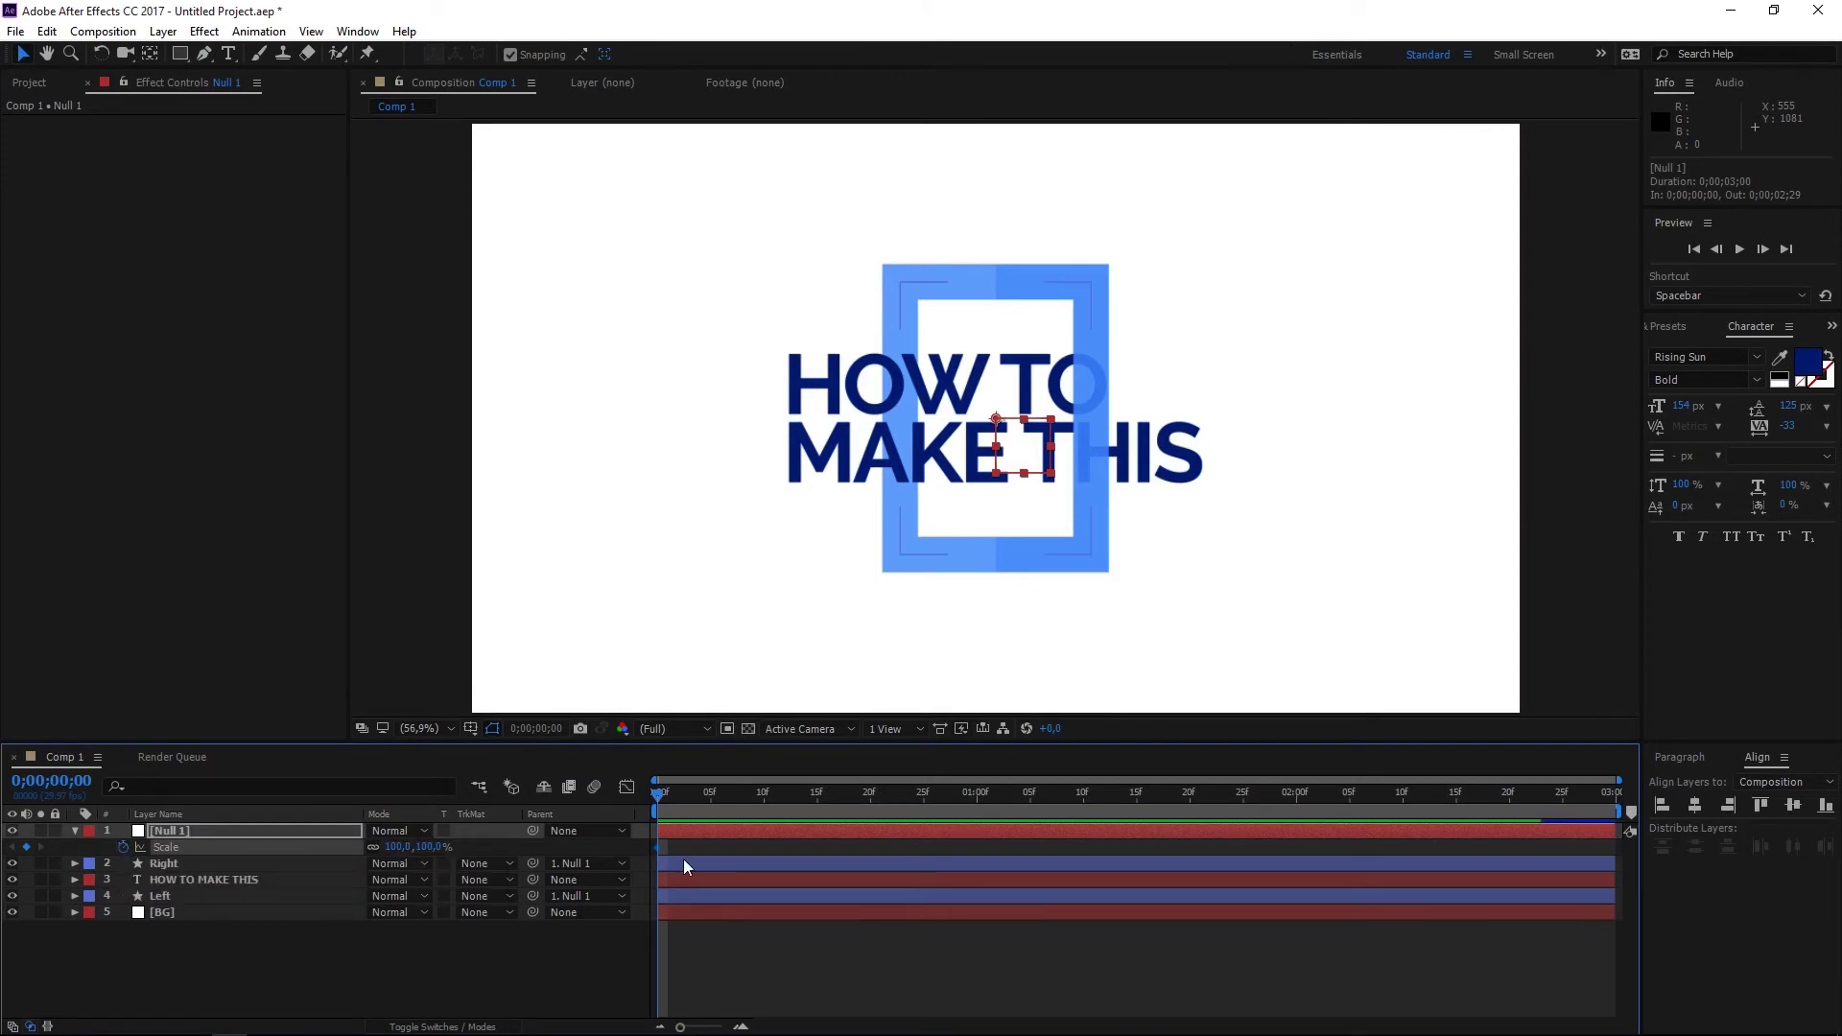
left_click(432, 846)
type("125")
left_click(464, 944)
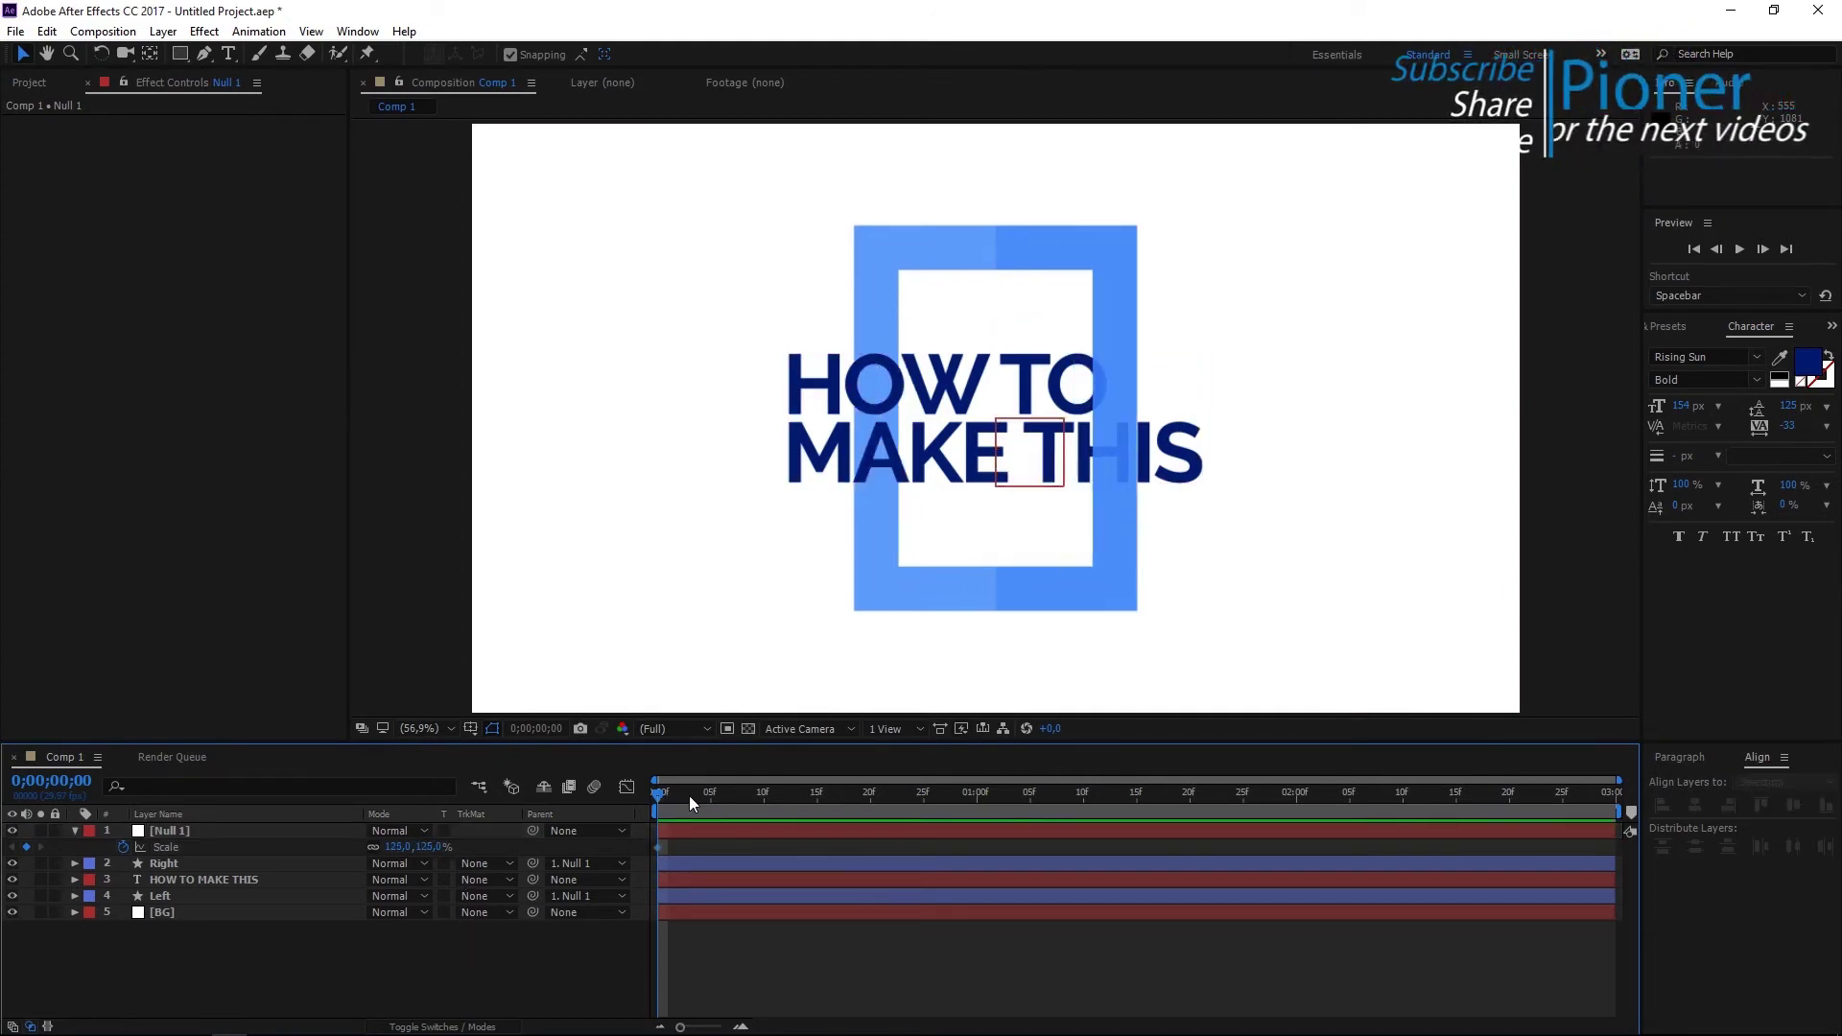
key("shift+Page_Down")
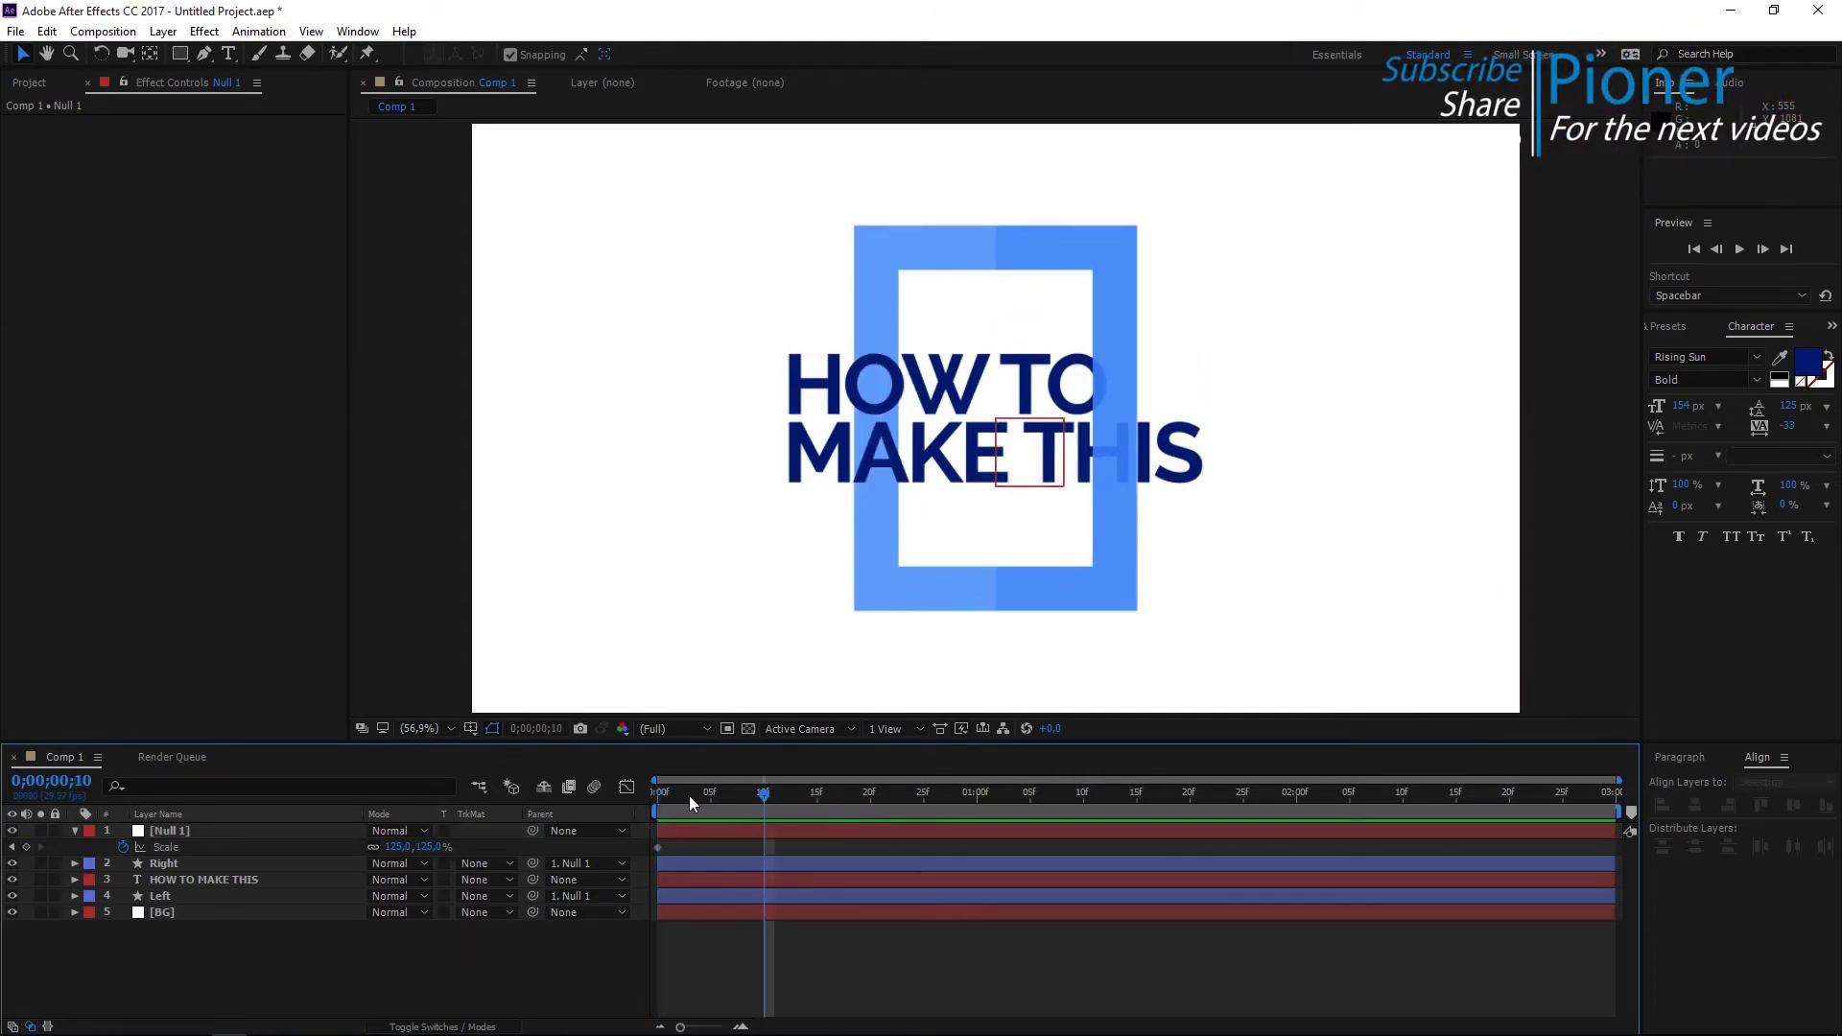
type("100")
key("Return")
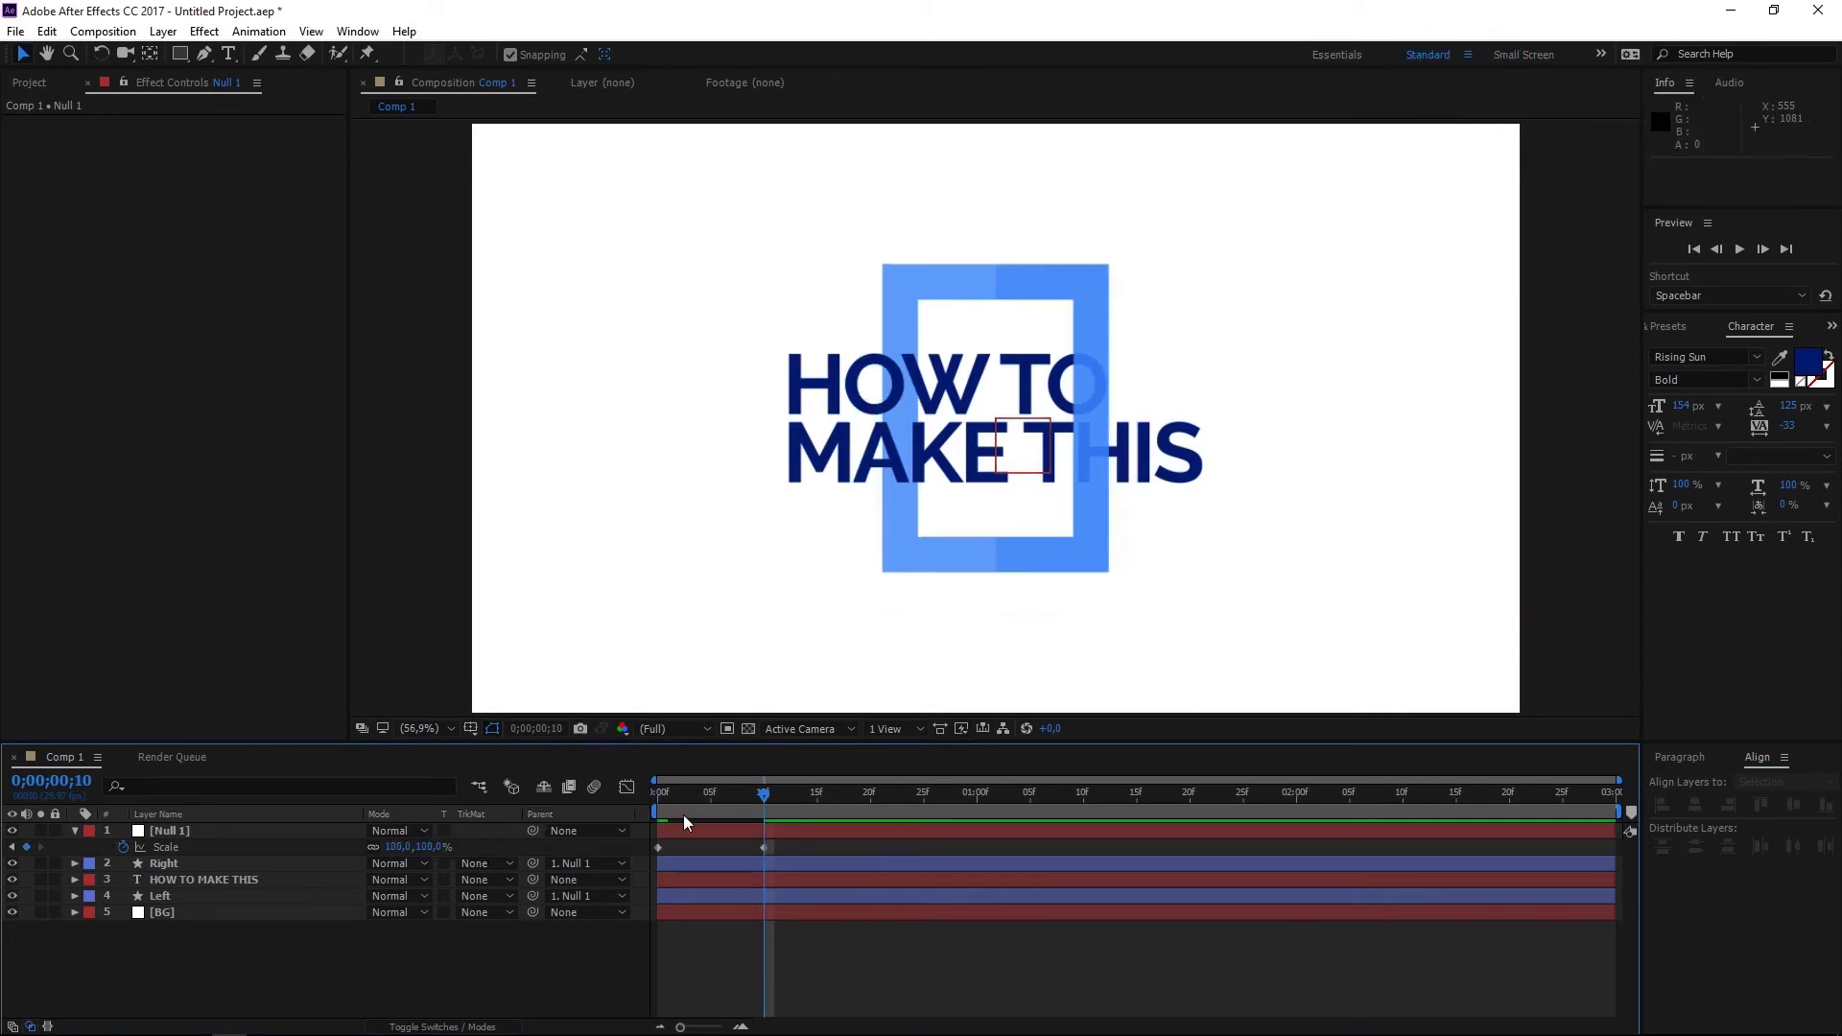
left_click_drag(655, 797, 763, 796)
Add a Position keyframe to the text layer at frame 10 and move the text horizontally to X 1160.9, just outside the frame's right edge.
left_click(218, 878)
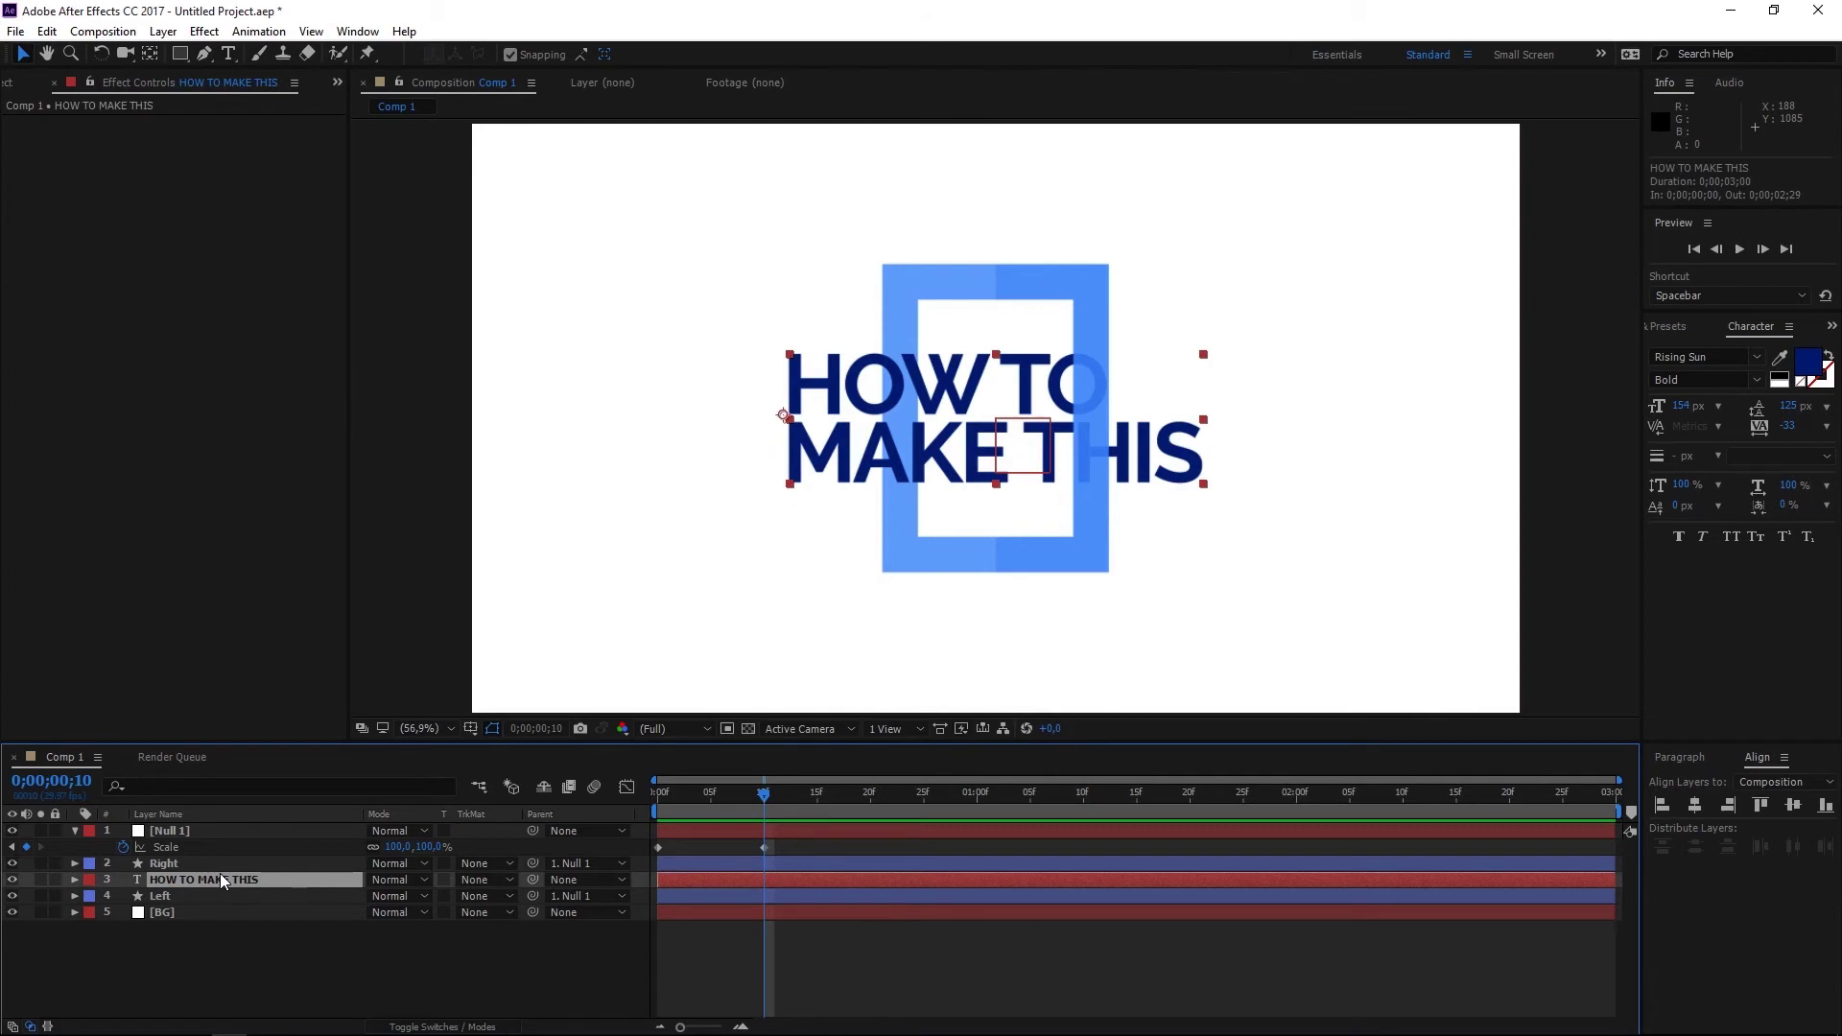
key("p")
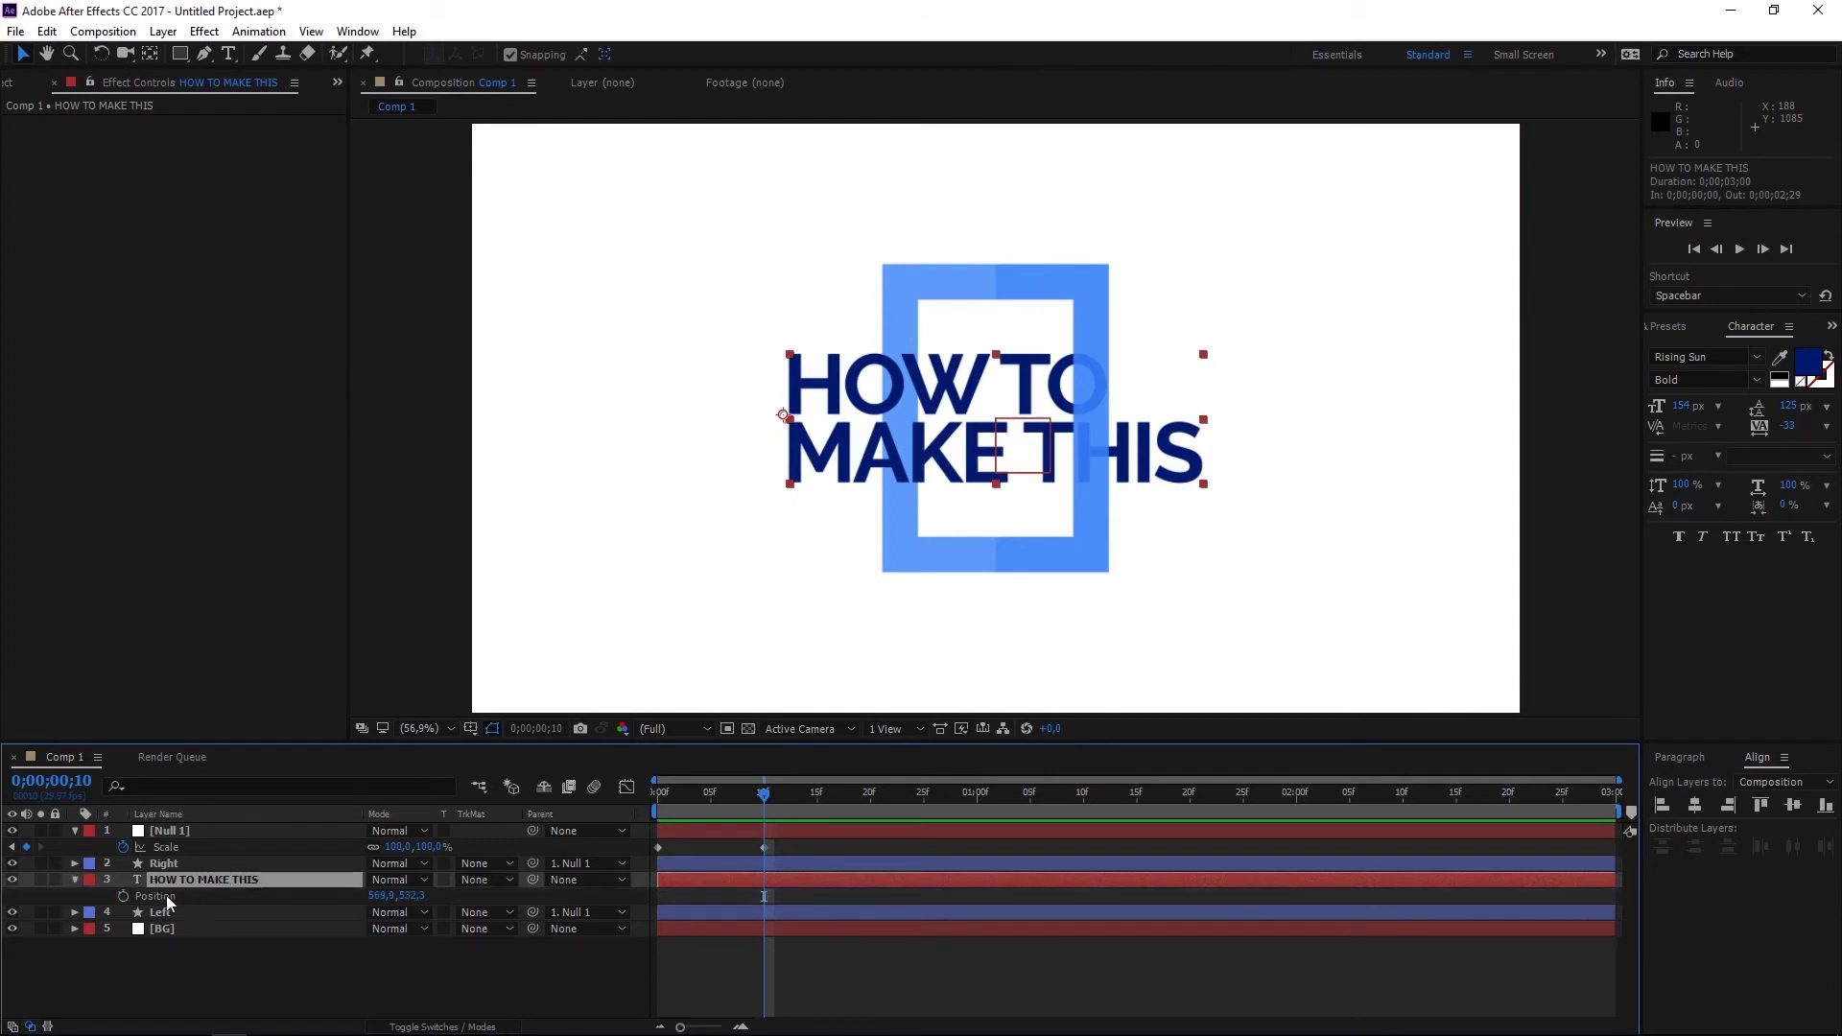
left_click(123, 896)
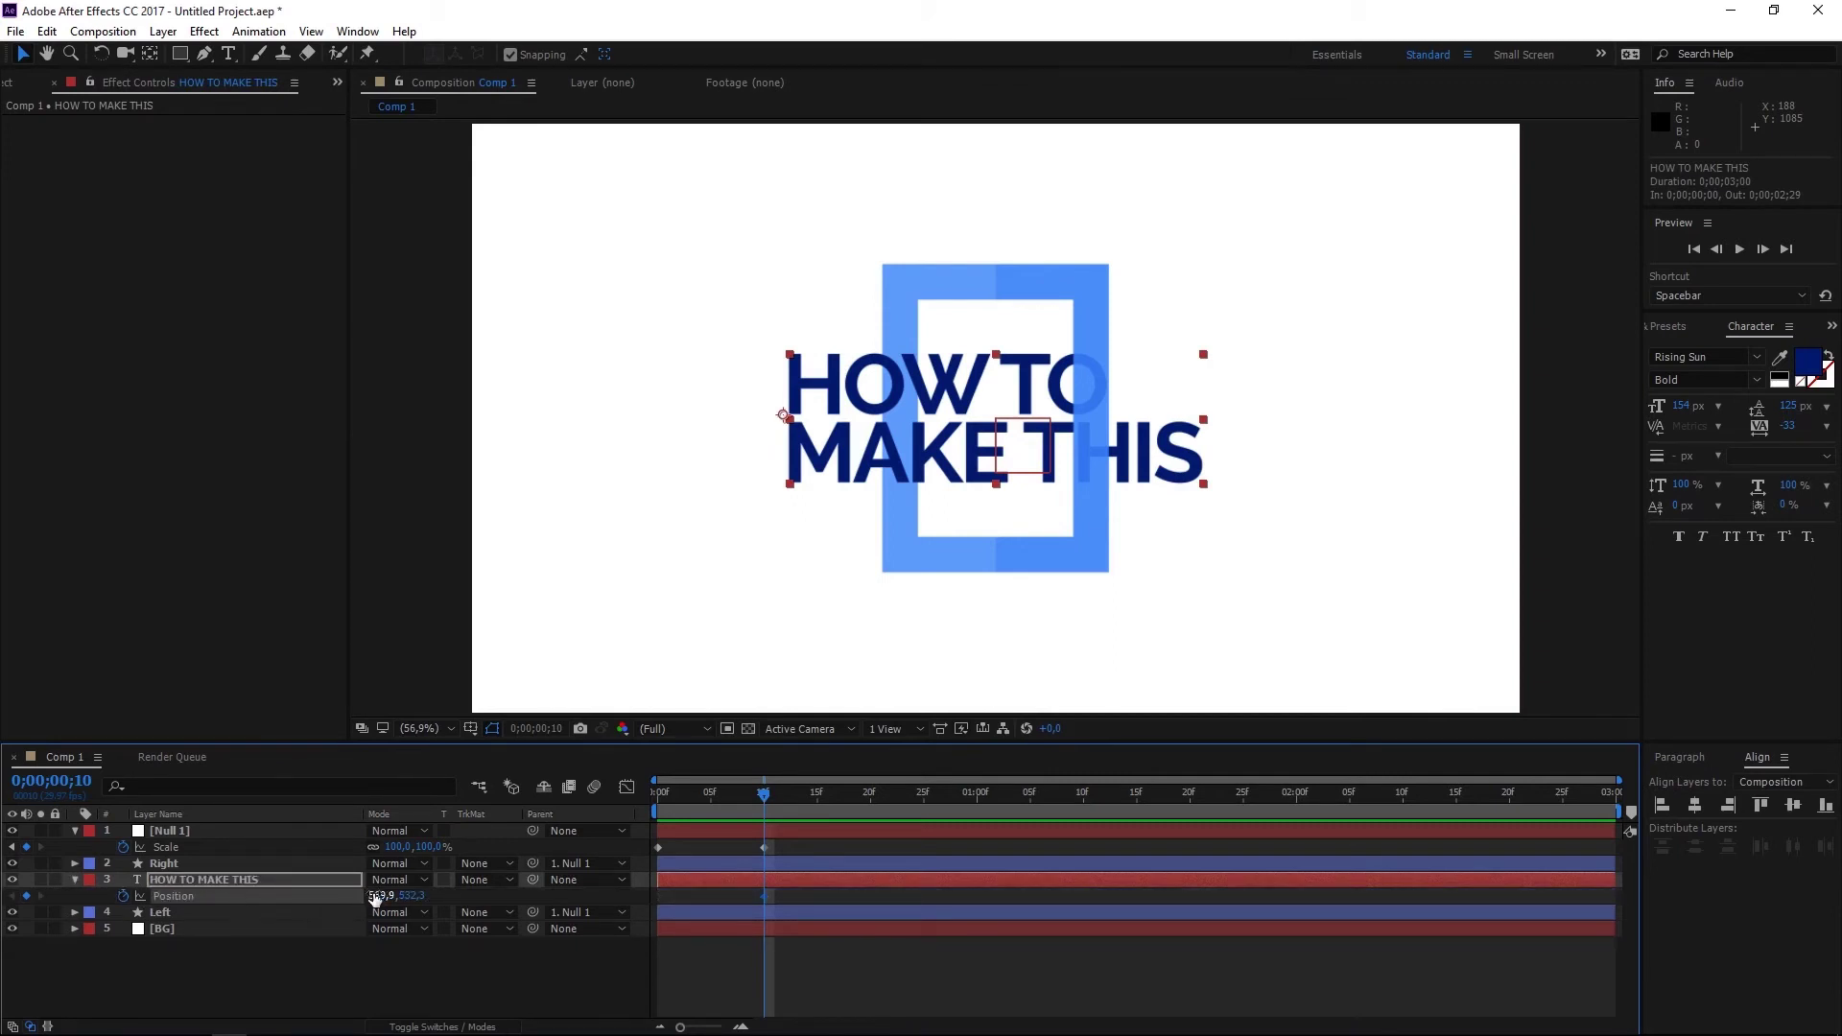
left_click_drag(388, 895, 960, 864)
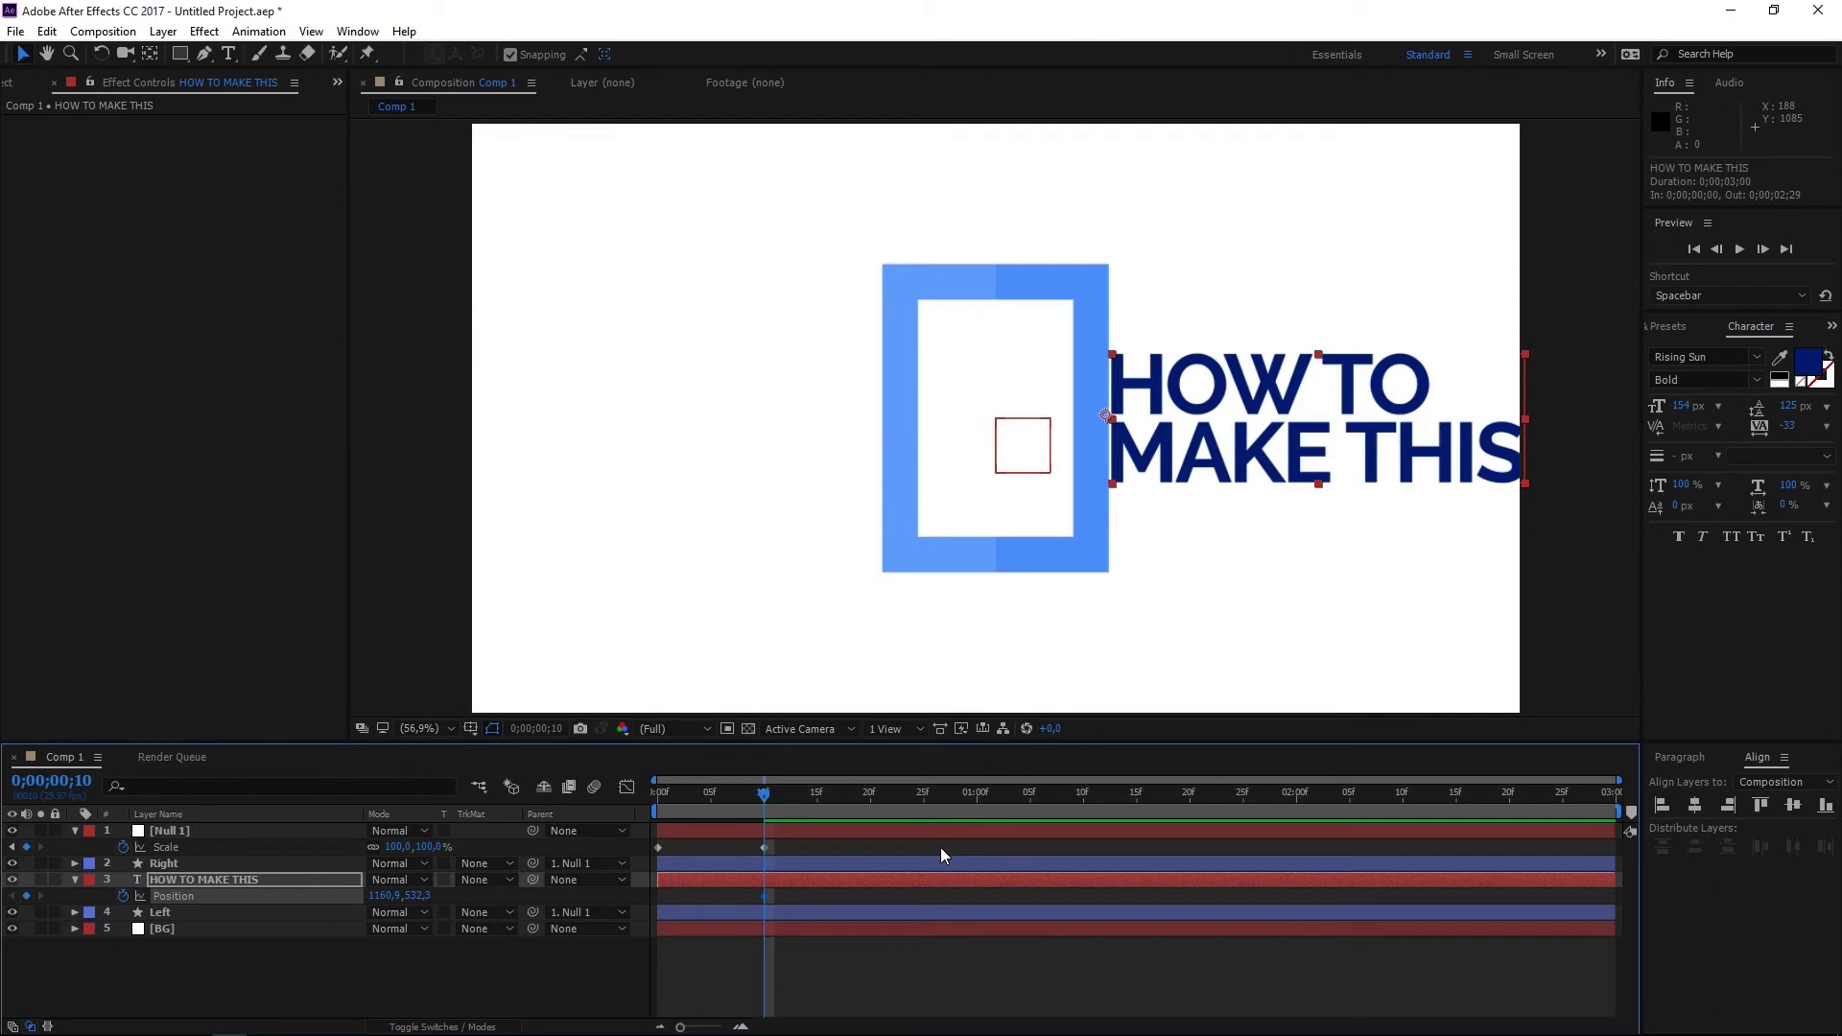
At 0;00;01;00, keyframe the text moved left through the frame until THIS ends inside its opening, and preview the animation.
key("shift+Page_Down")
key("shift+Page_Down")
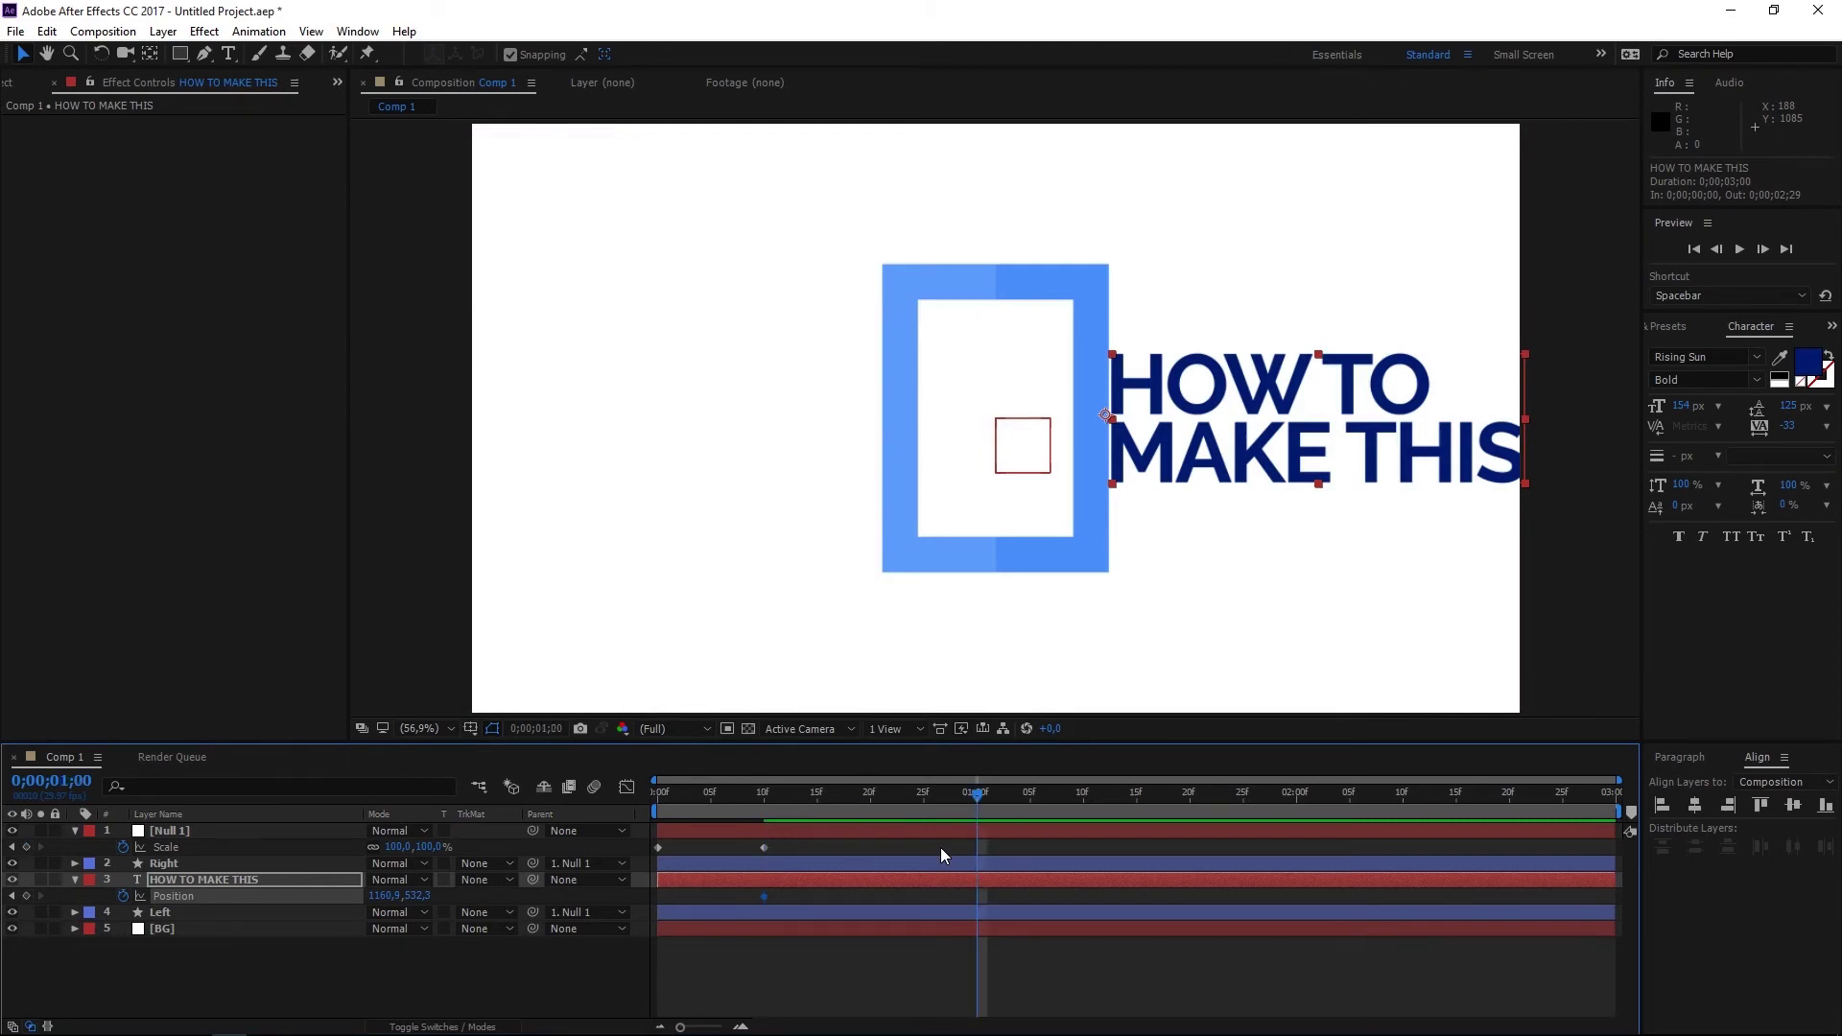
left_click_drag(389, 898, 167, 898)
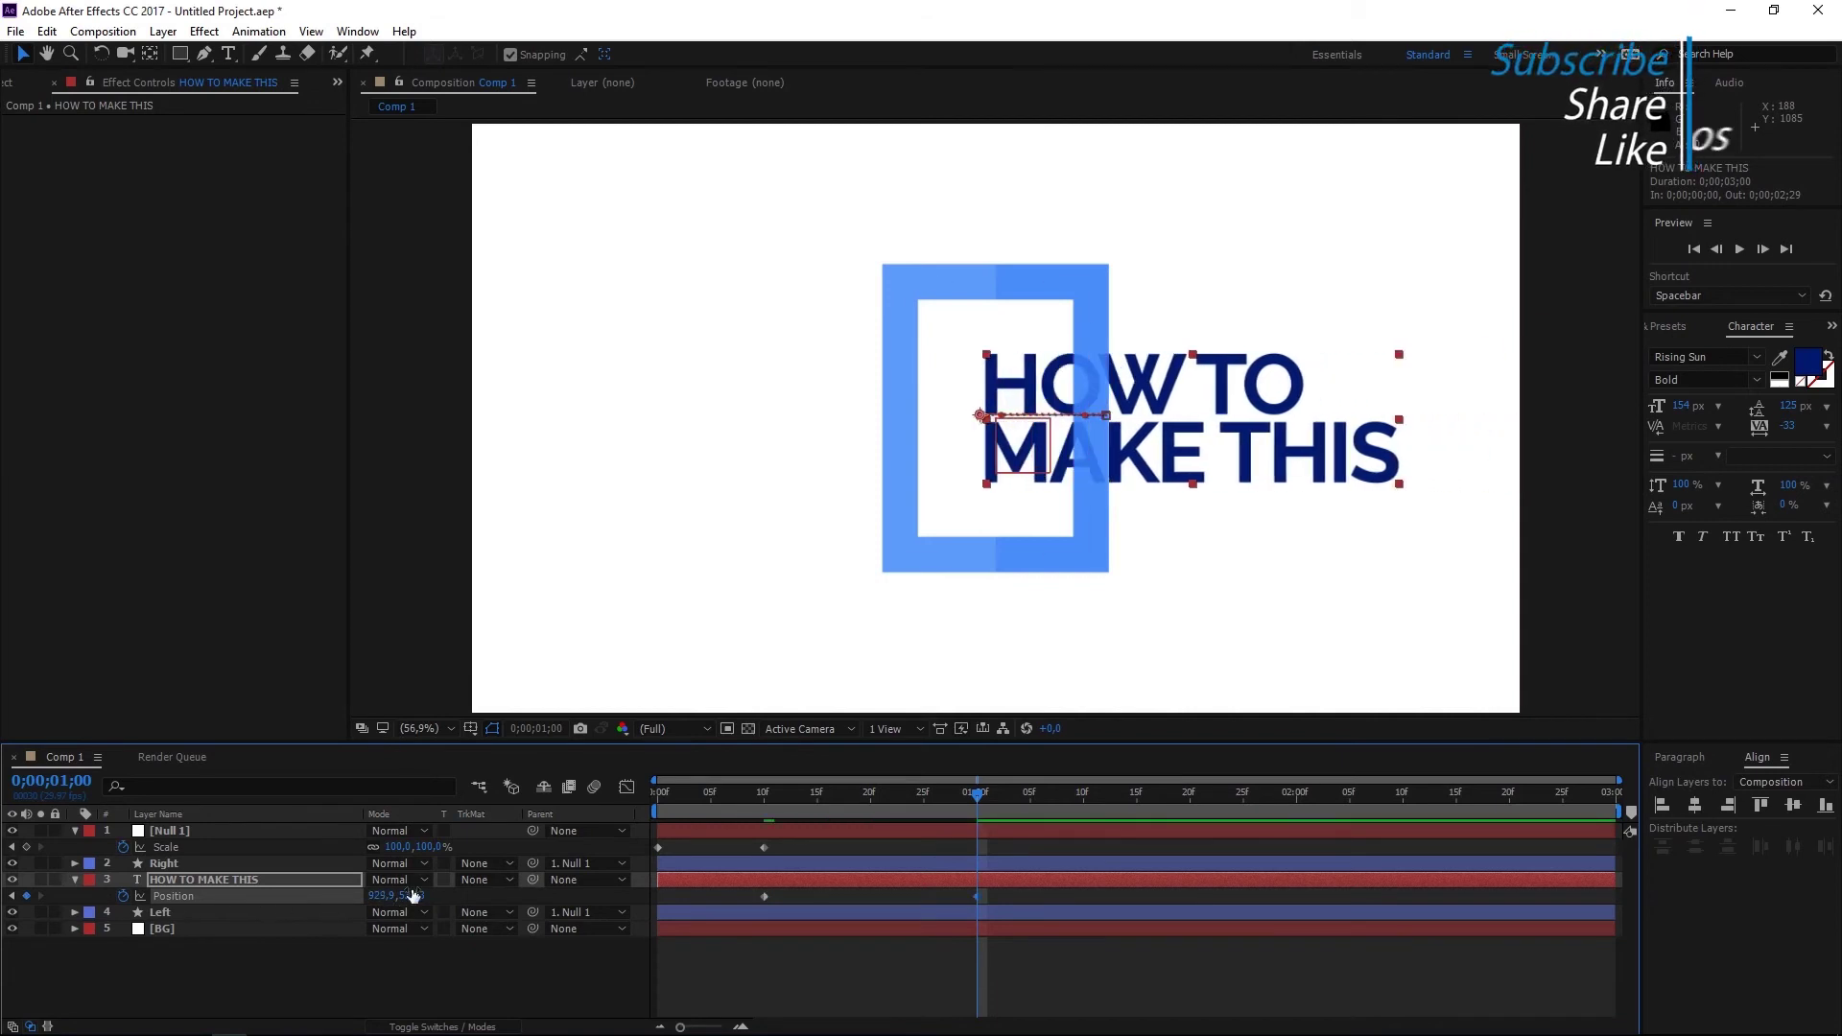
left_click_drag(384, 902, 210, 898)
left_click_drag(383, 895, 297, 897)
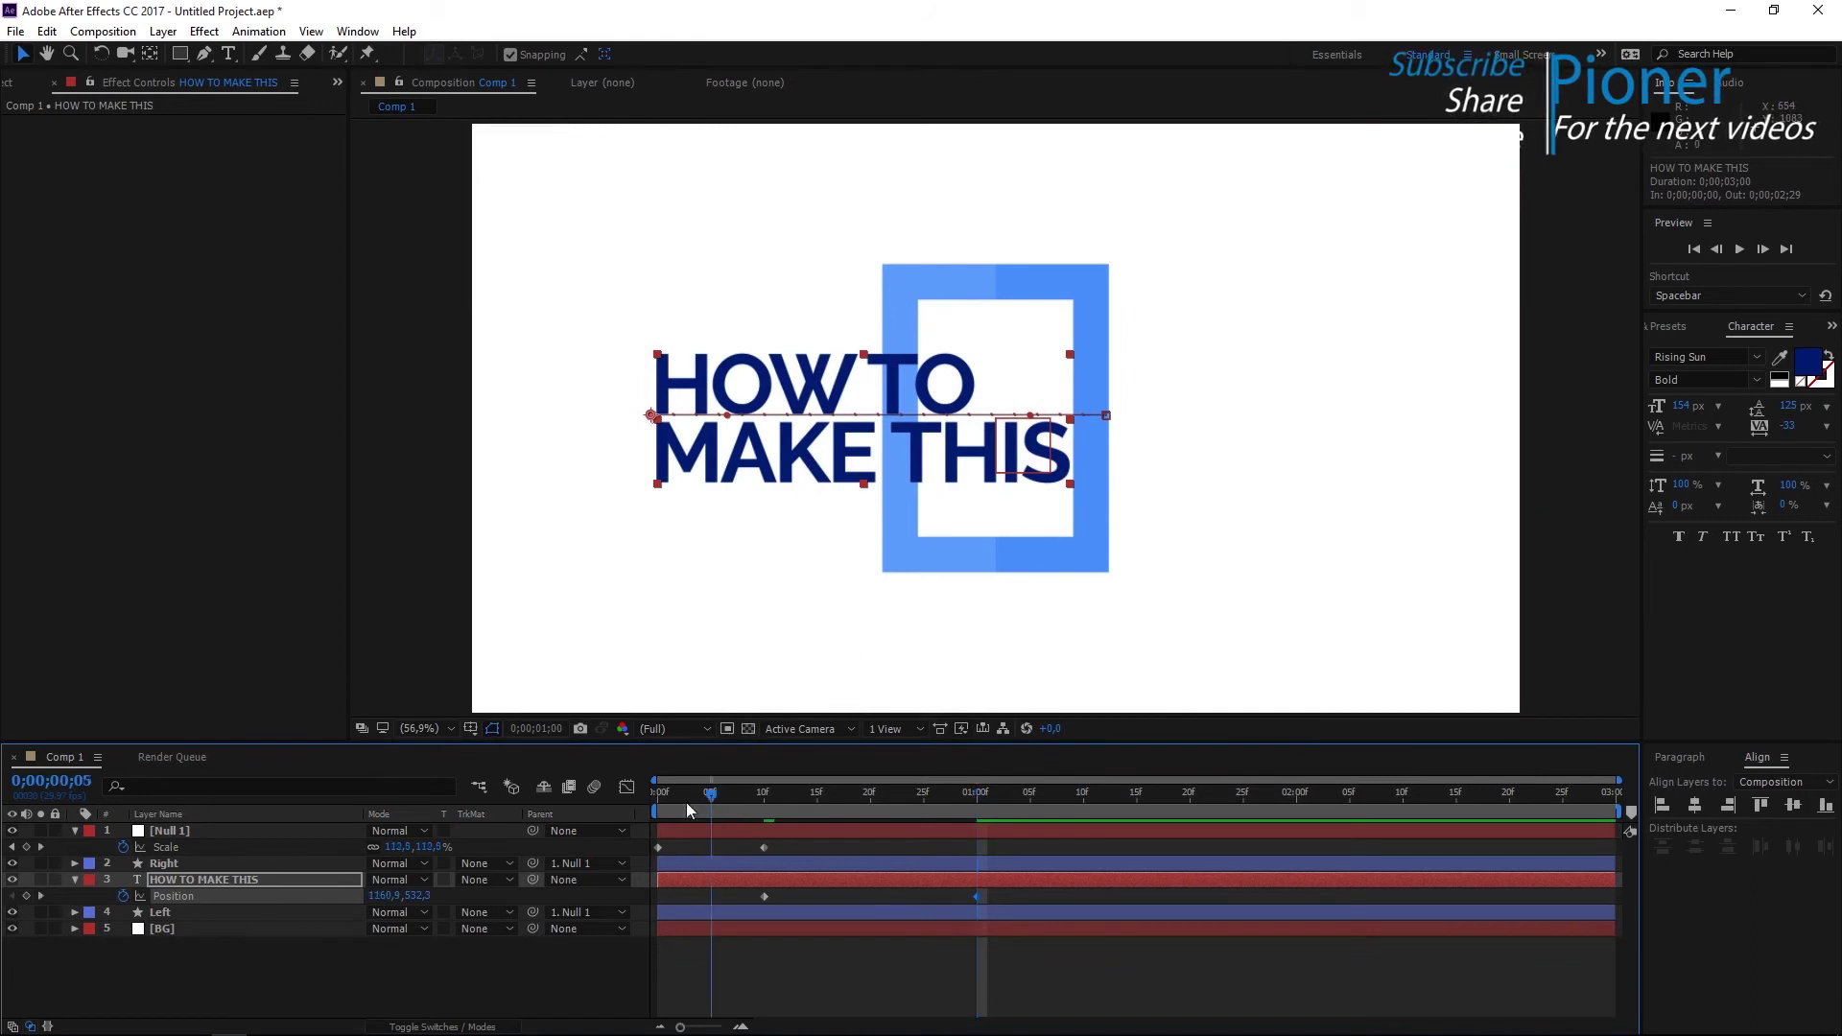
left_click_drag(687, 802, 603, 809)
key("space")
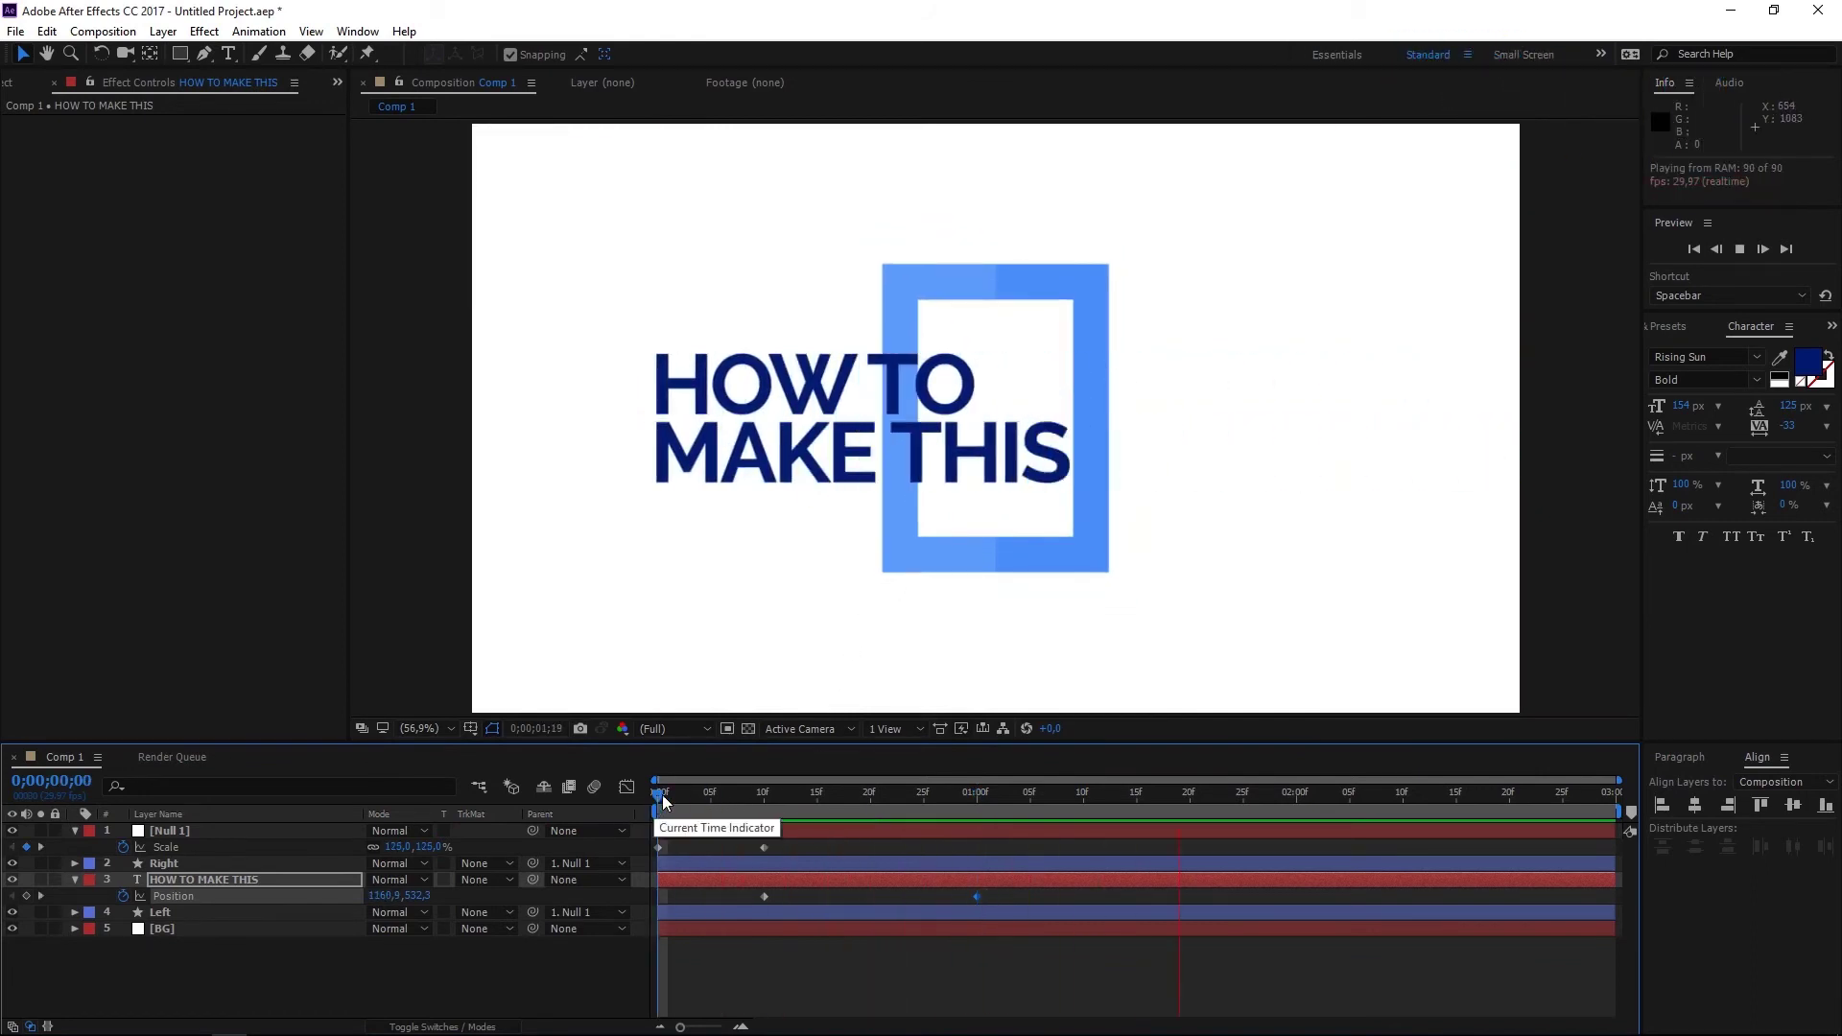
key("space")
Apply Easy Ease to the null's Scale keyframes and sharpen the middle peak of their speed graph.
left_click_drag(783, 842, 647, 850)
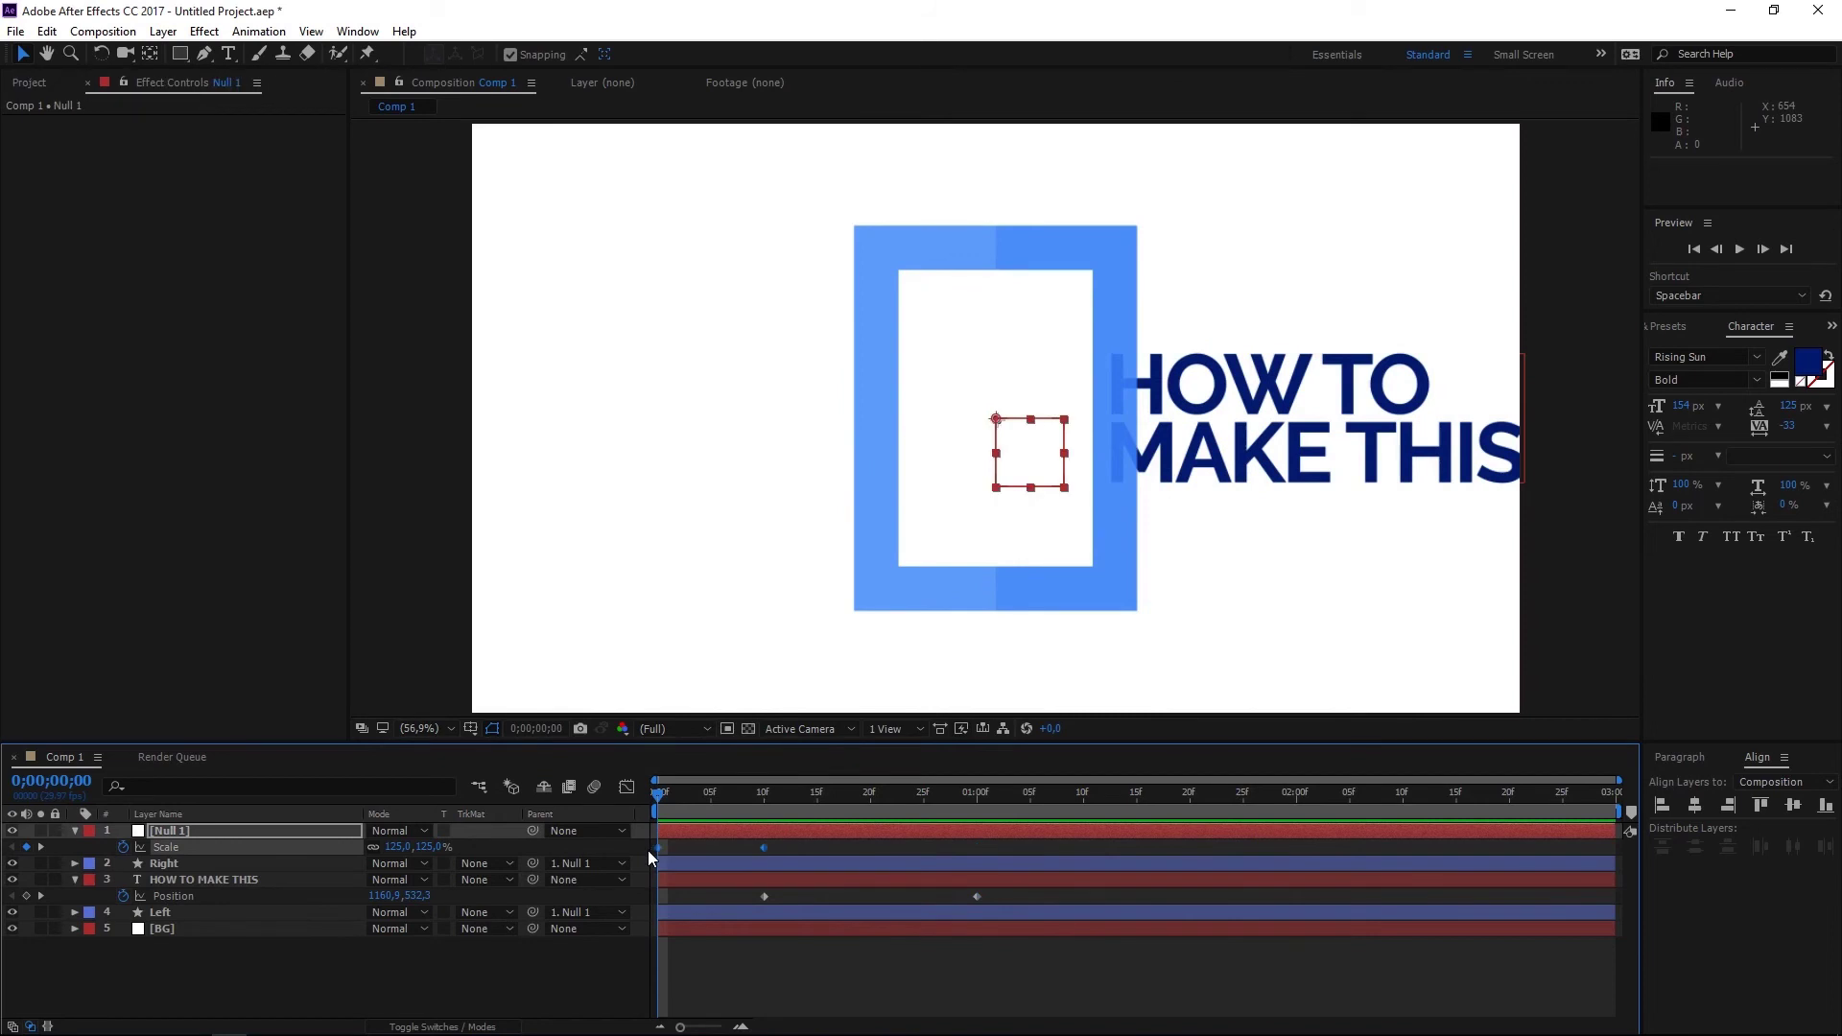
key("F9")
left_click(633, 789)
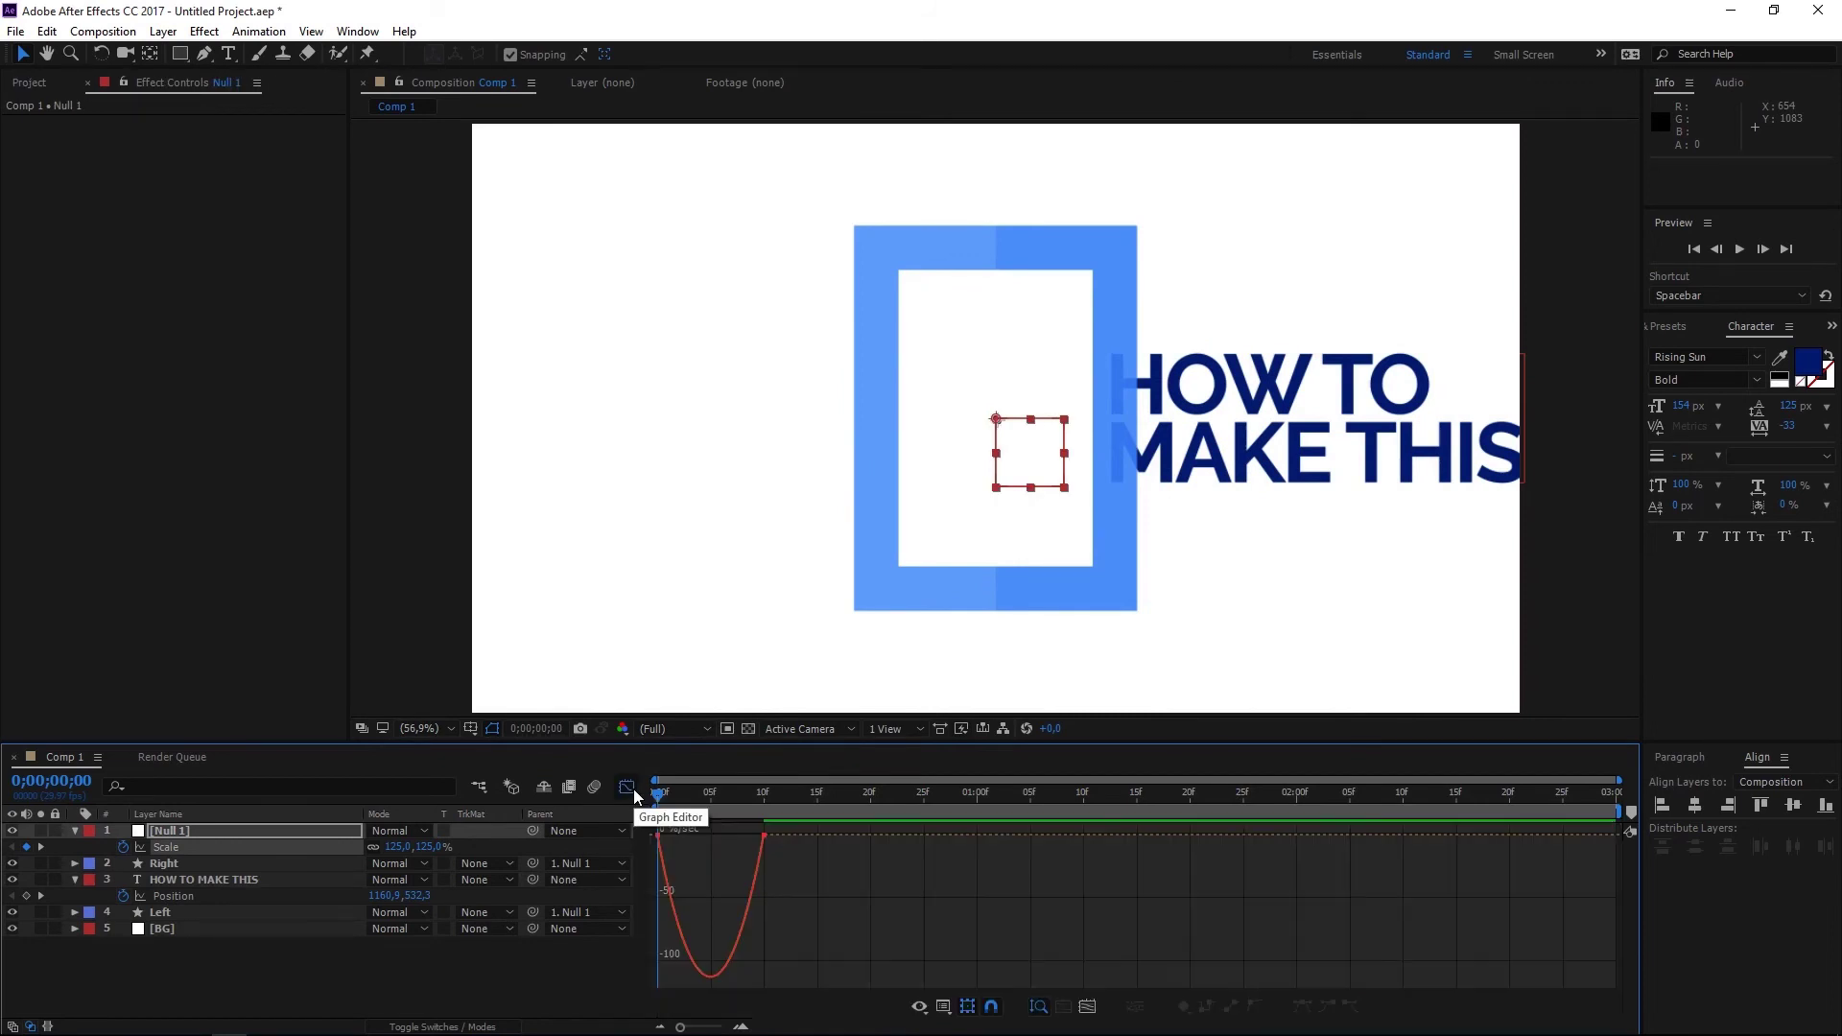
right_click(767, 859)
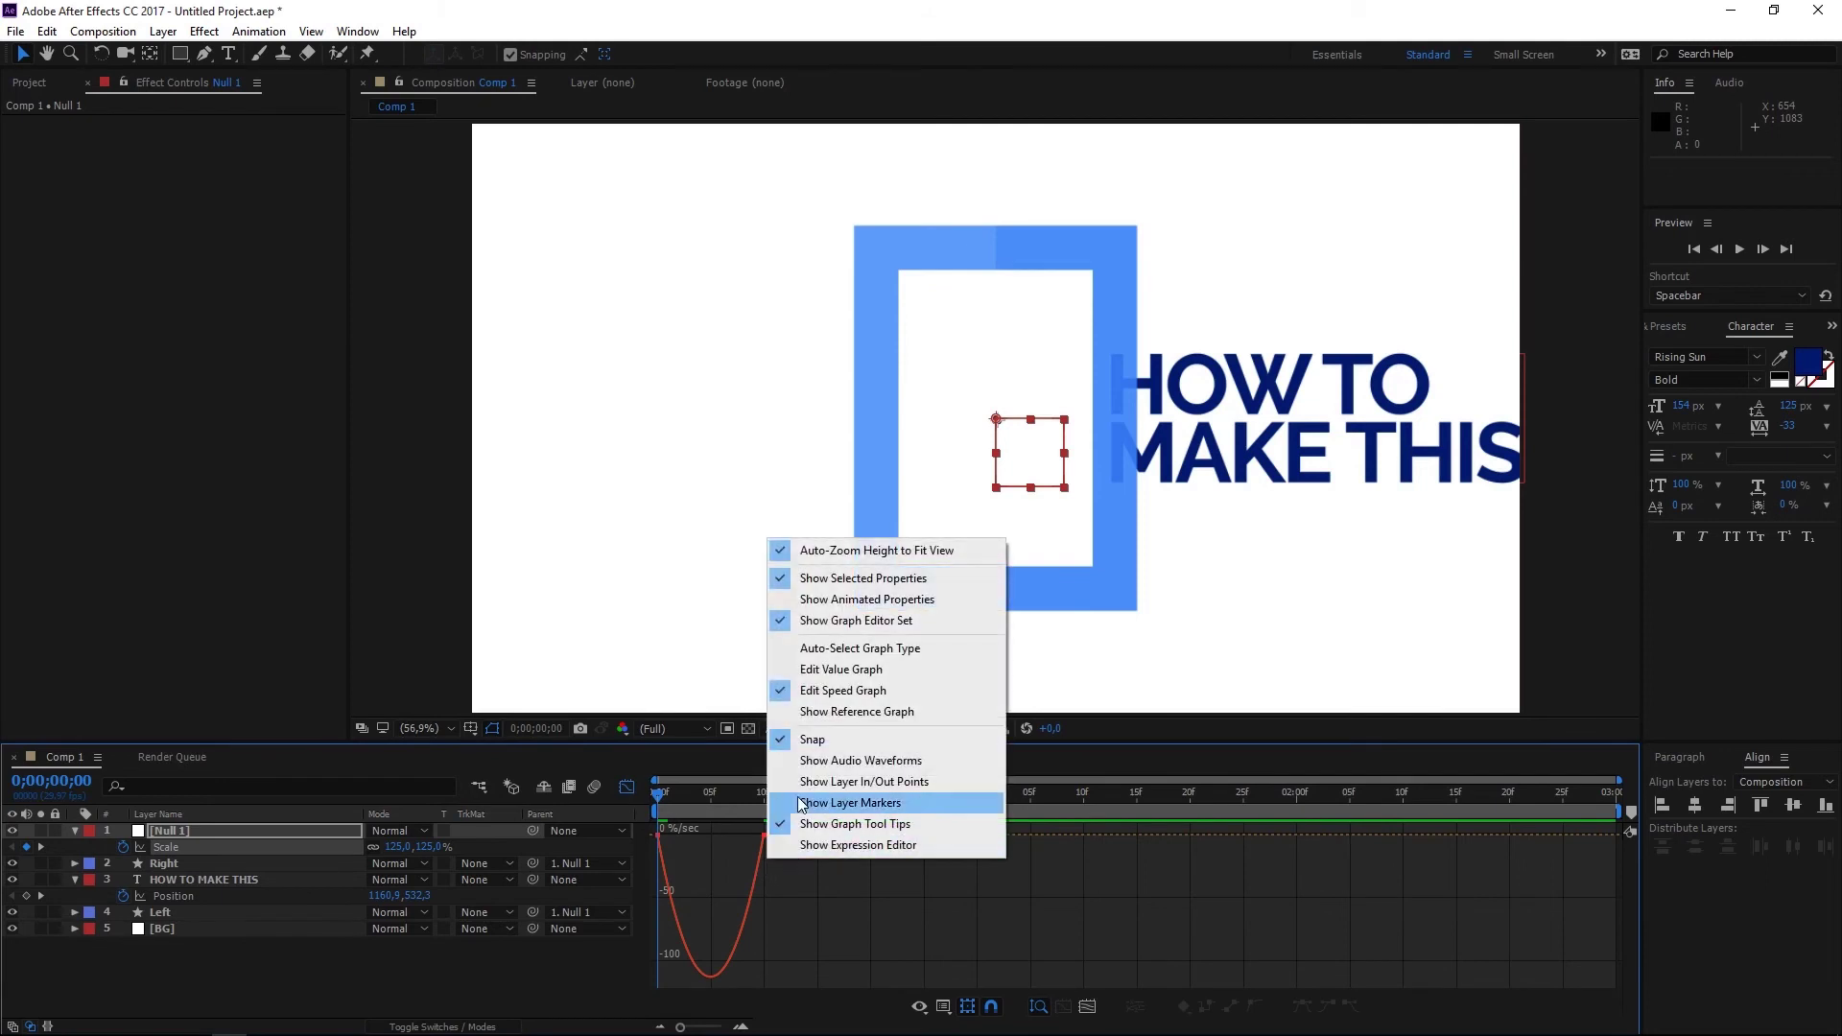
left_click(864, 691)
left_click(751, 837)
mouse_move(746, 836)
left_mouse_down()
mouse_move(688, 833)
mouse_move(727, 839)
left_mouse_up()
key("space")
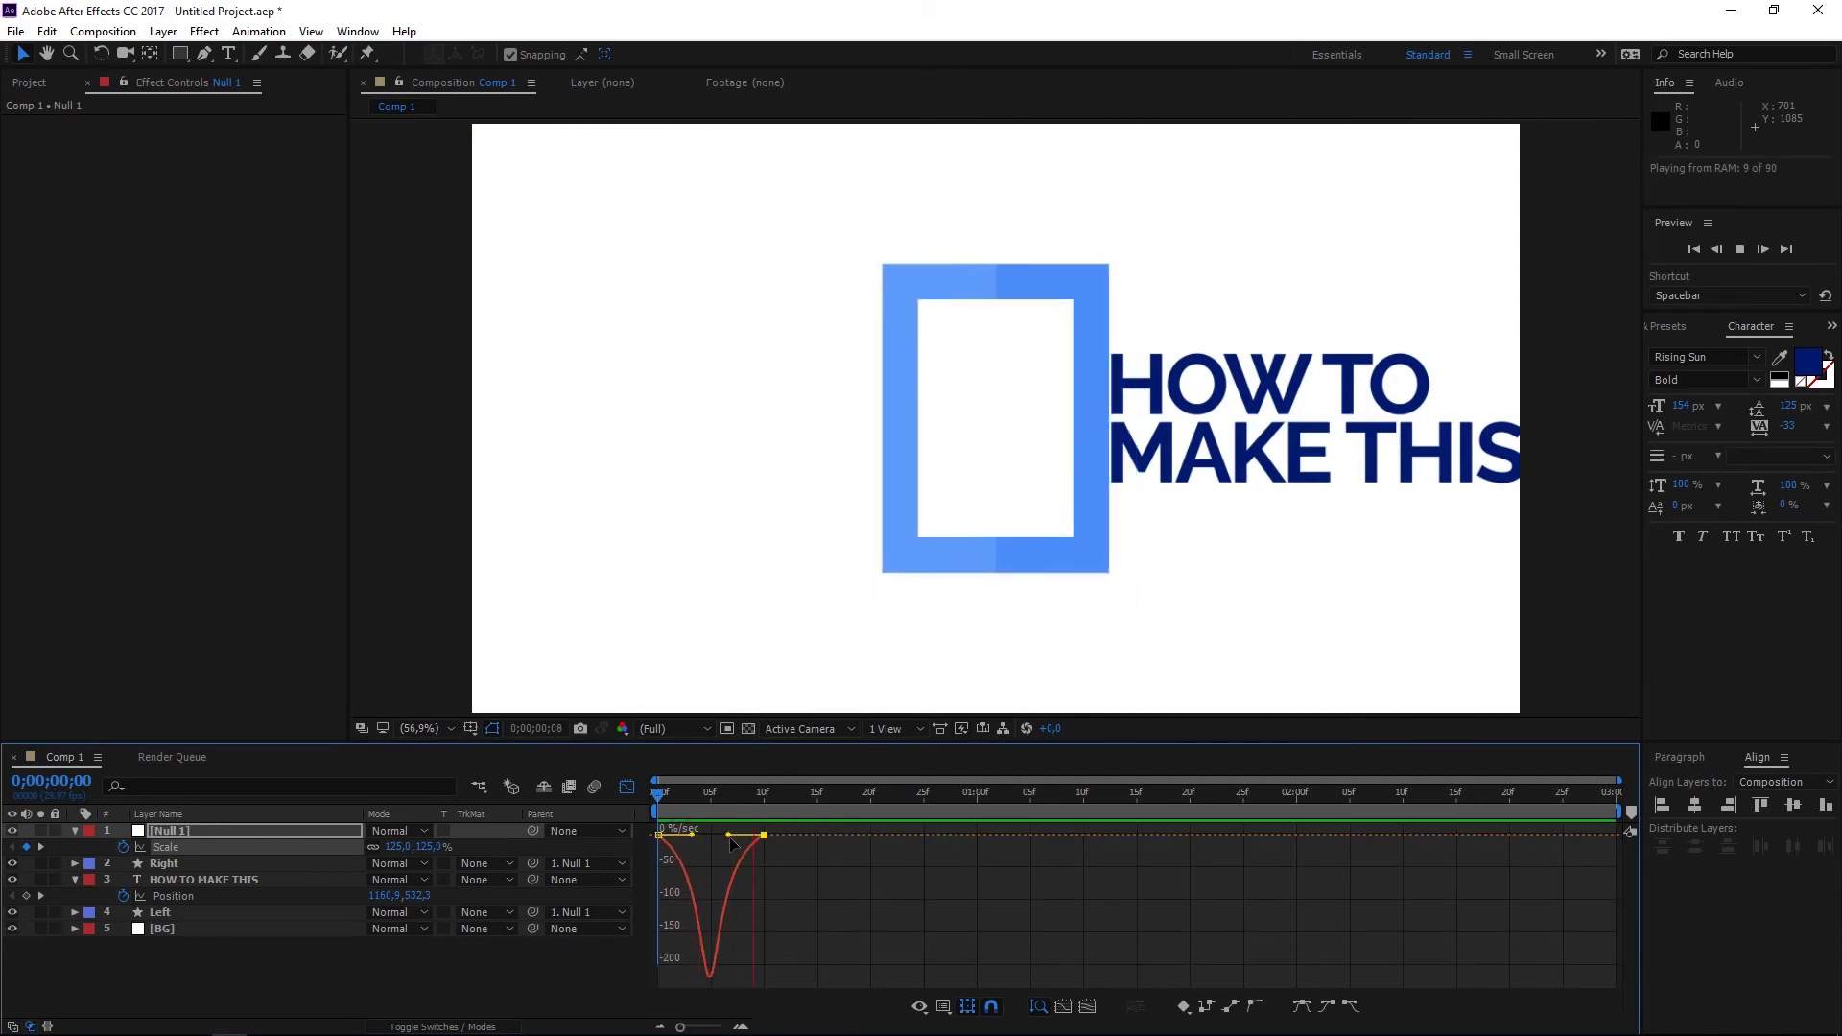
left_click(626, 786)
Apply Easy Ease to the text's Position keyframes, shape the speed graph for a fast start and long slowdown, and preview it.
left_click(758, 794)
left_click_drag(1009, 893, 746, 895)
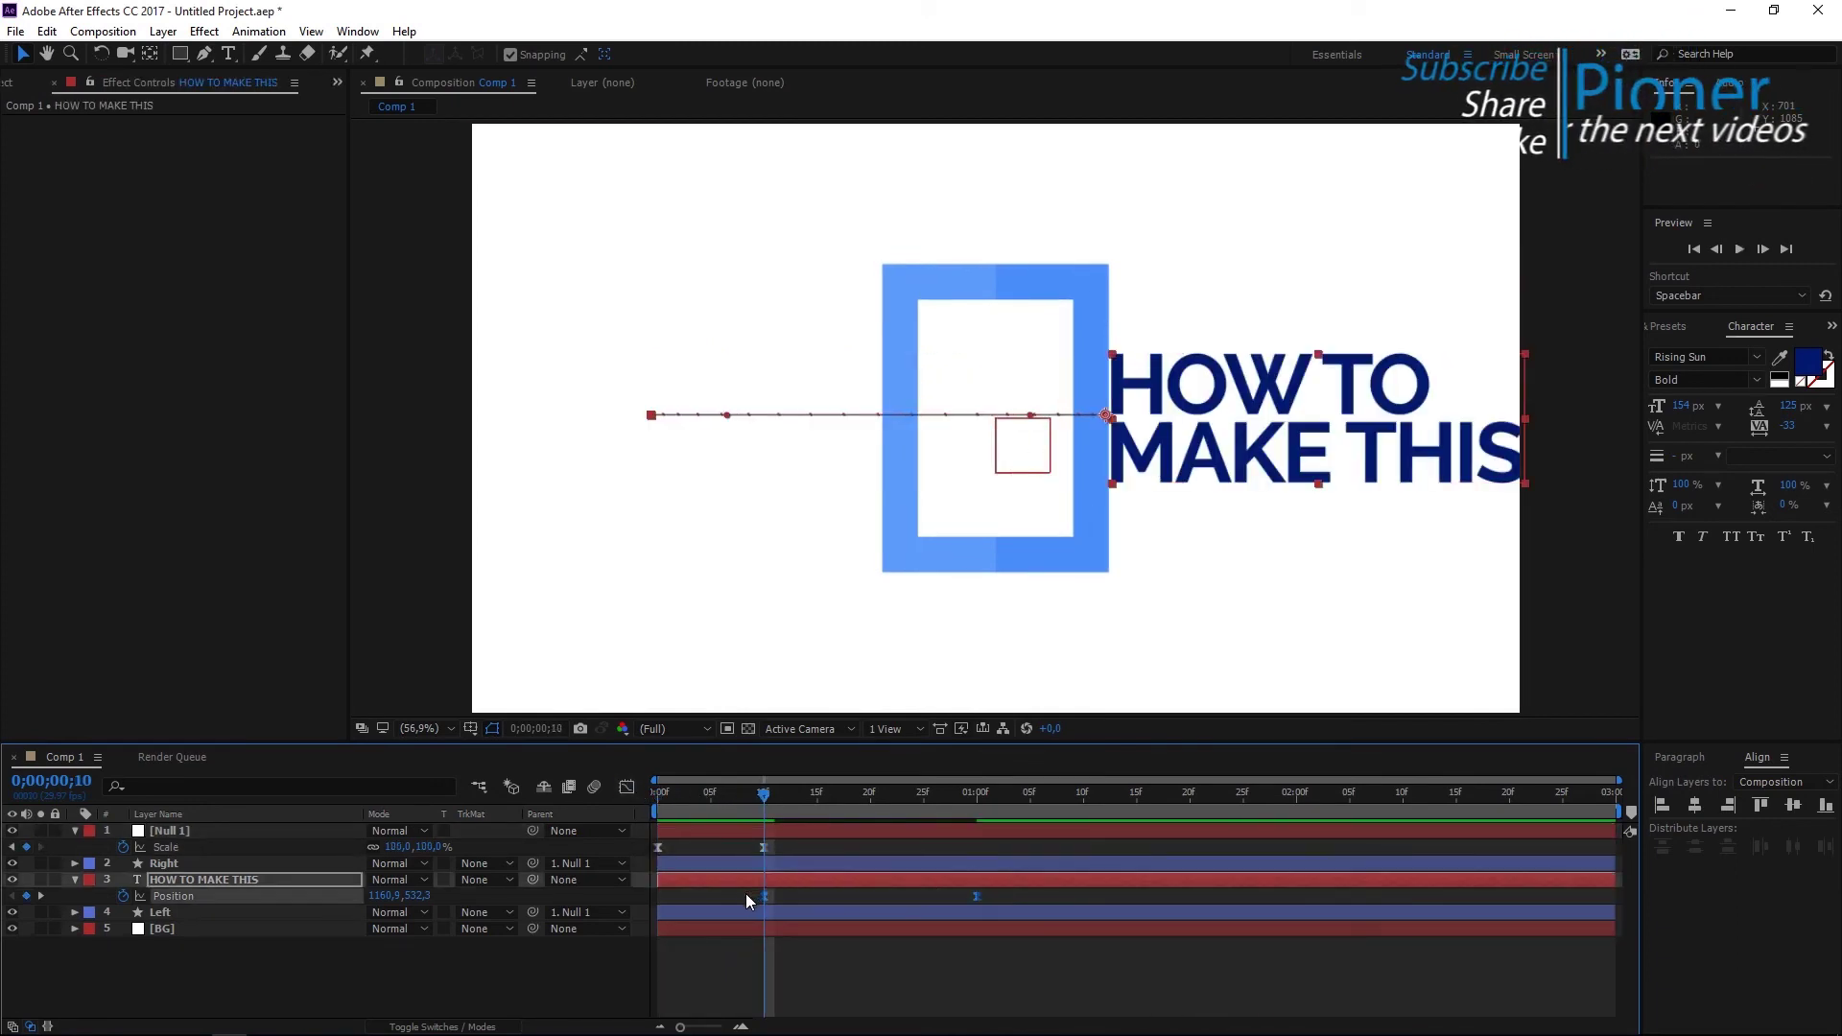
left_click(625, 787)
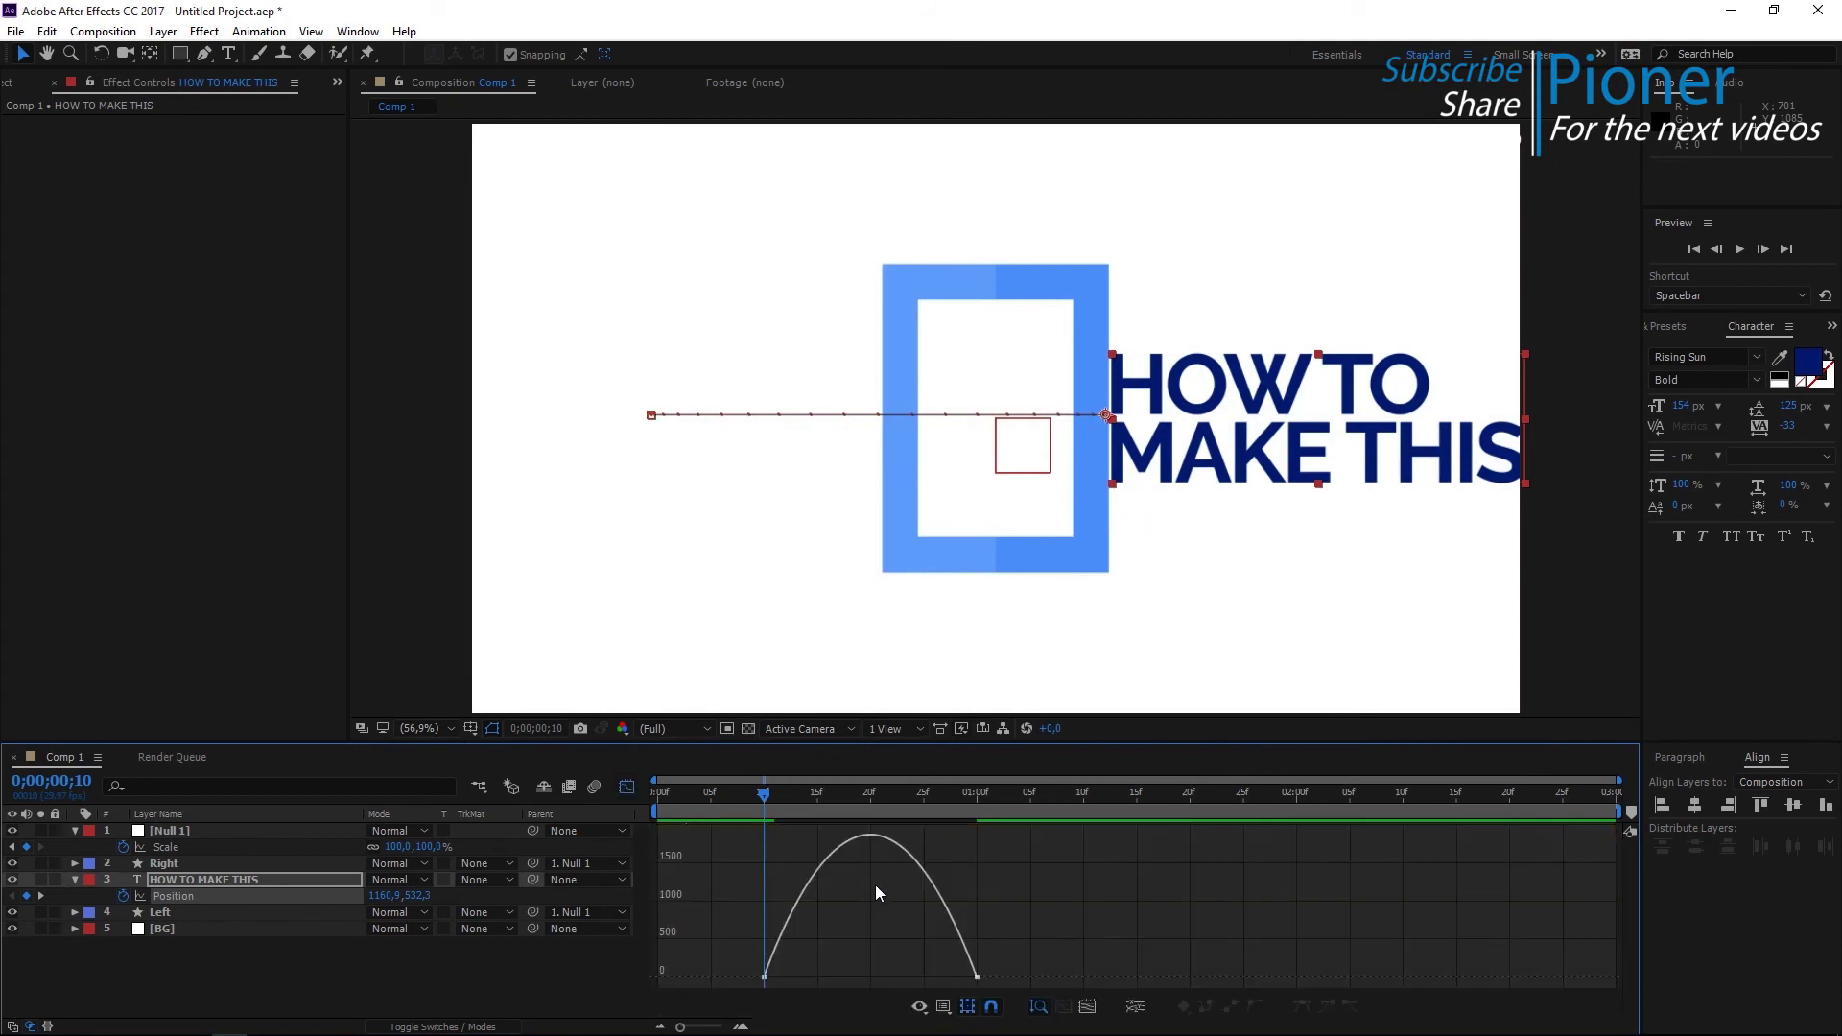
left_click_drag(940, 974, 770, 971)
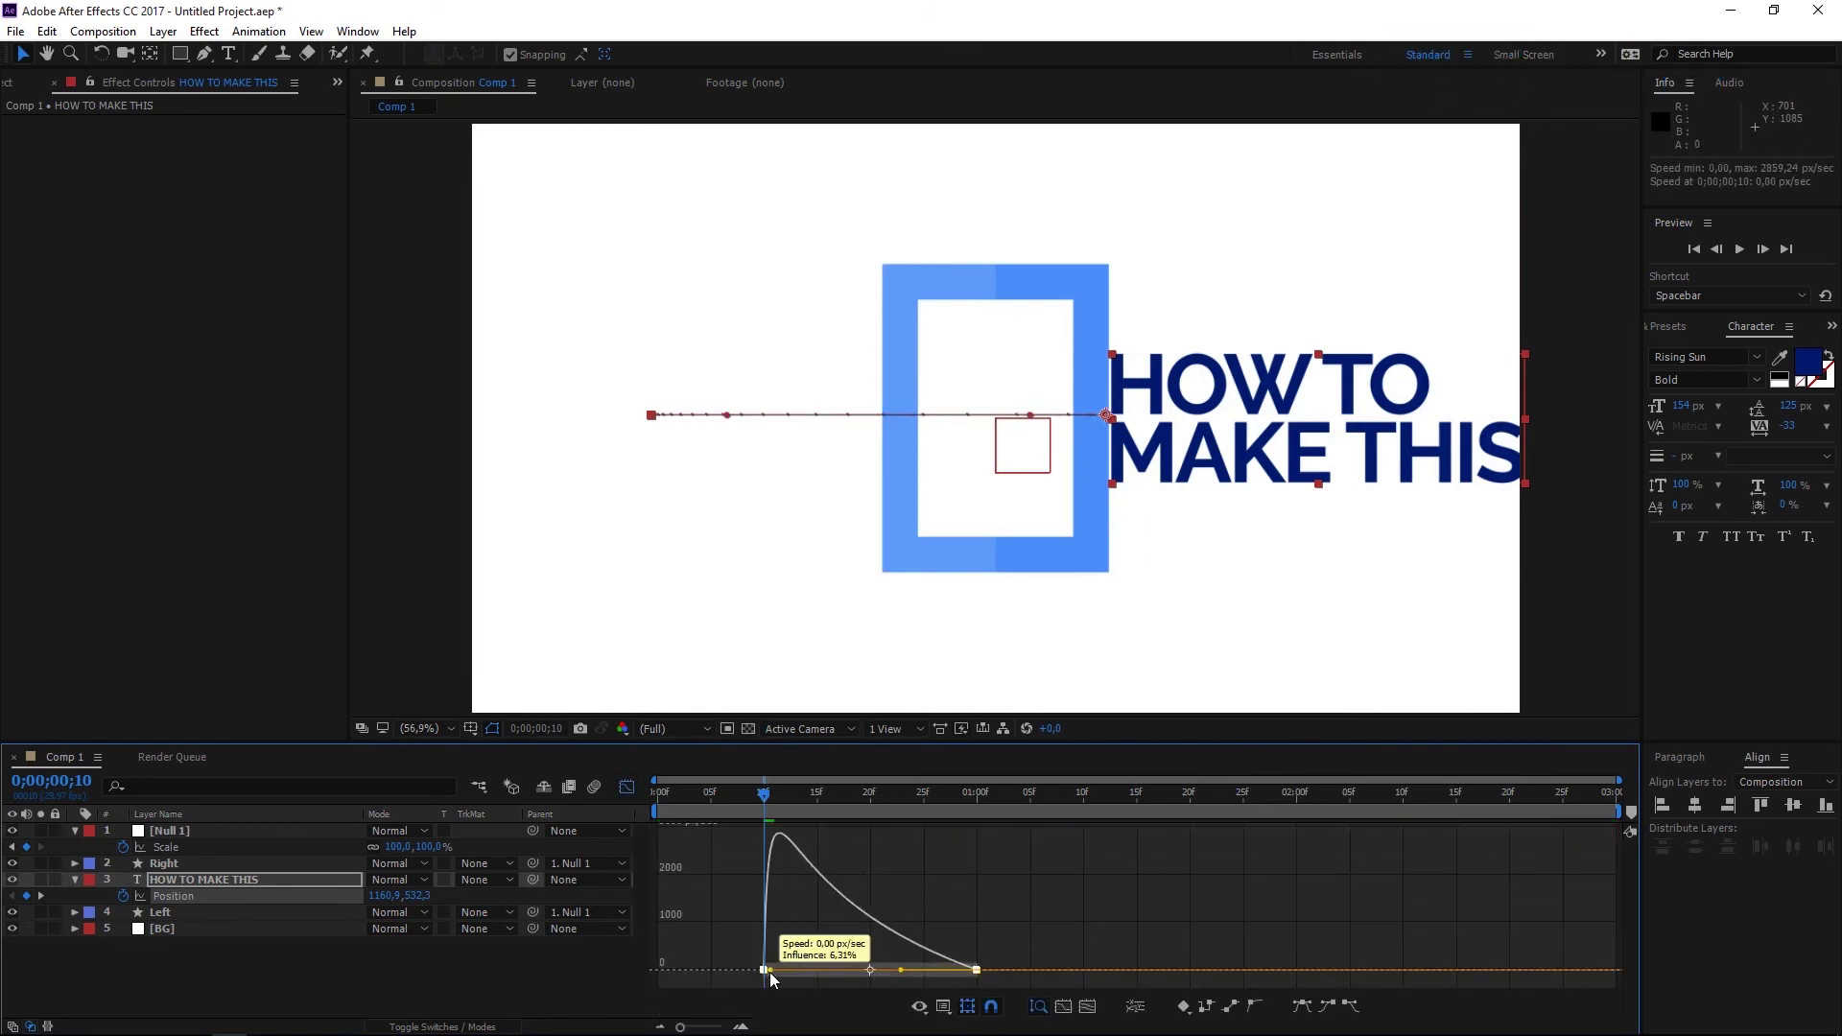
left_click_drag(902, 971, 870, 972)
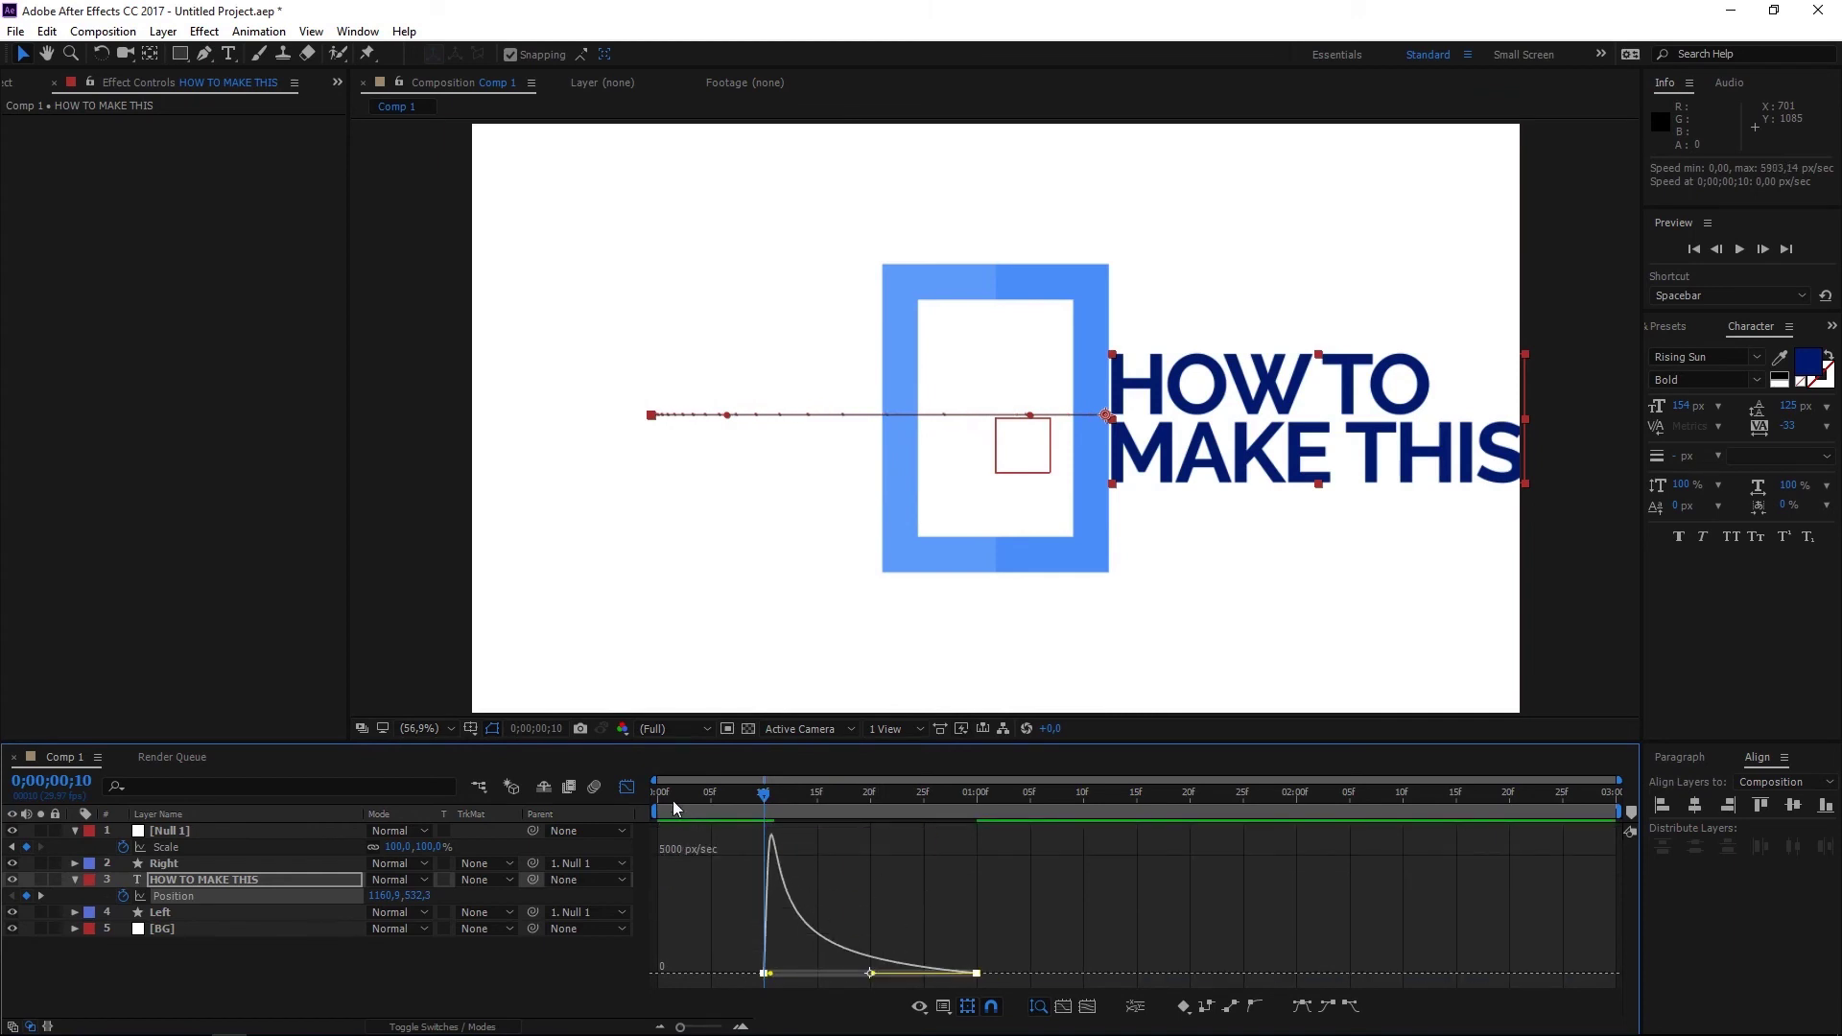
left_click(626, 786)
key("Home")
key("space")
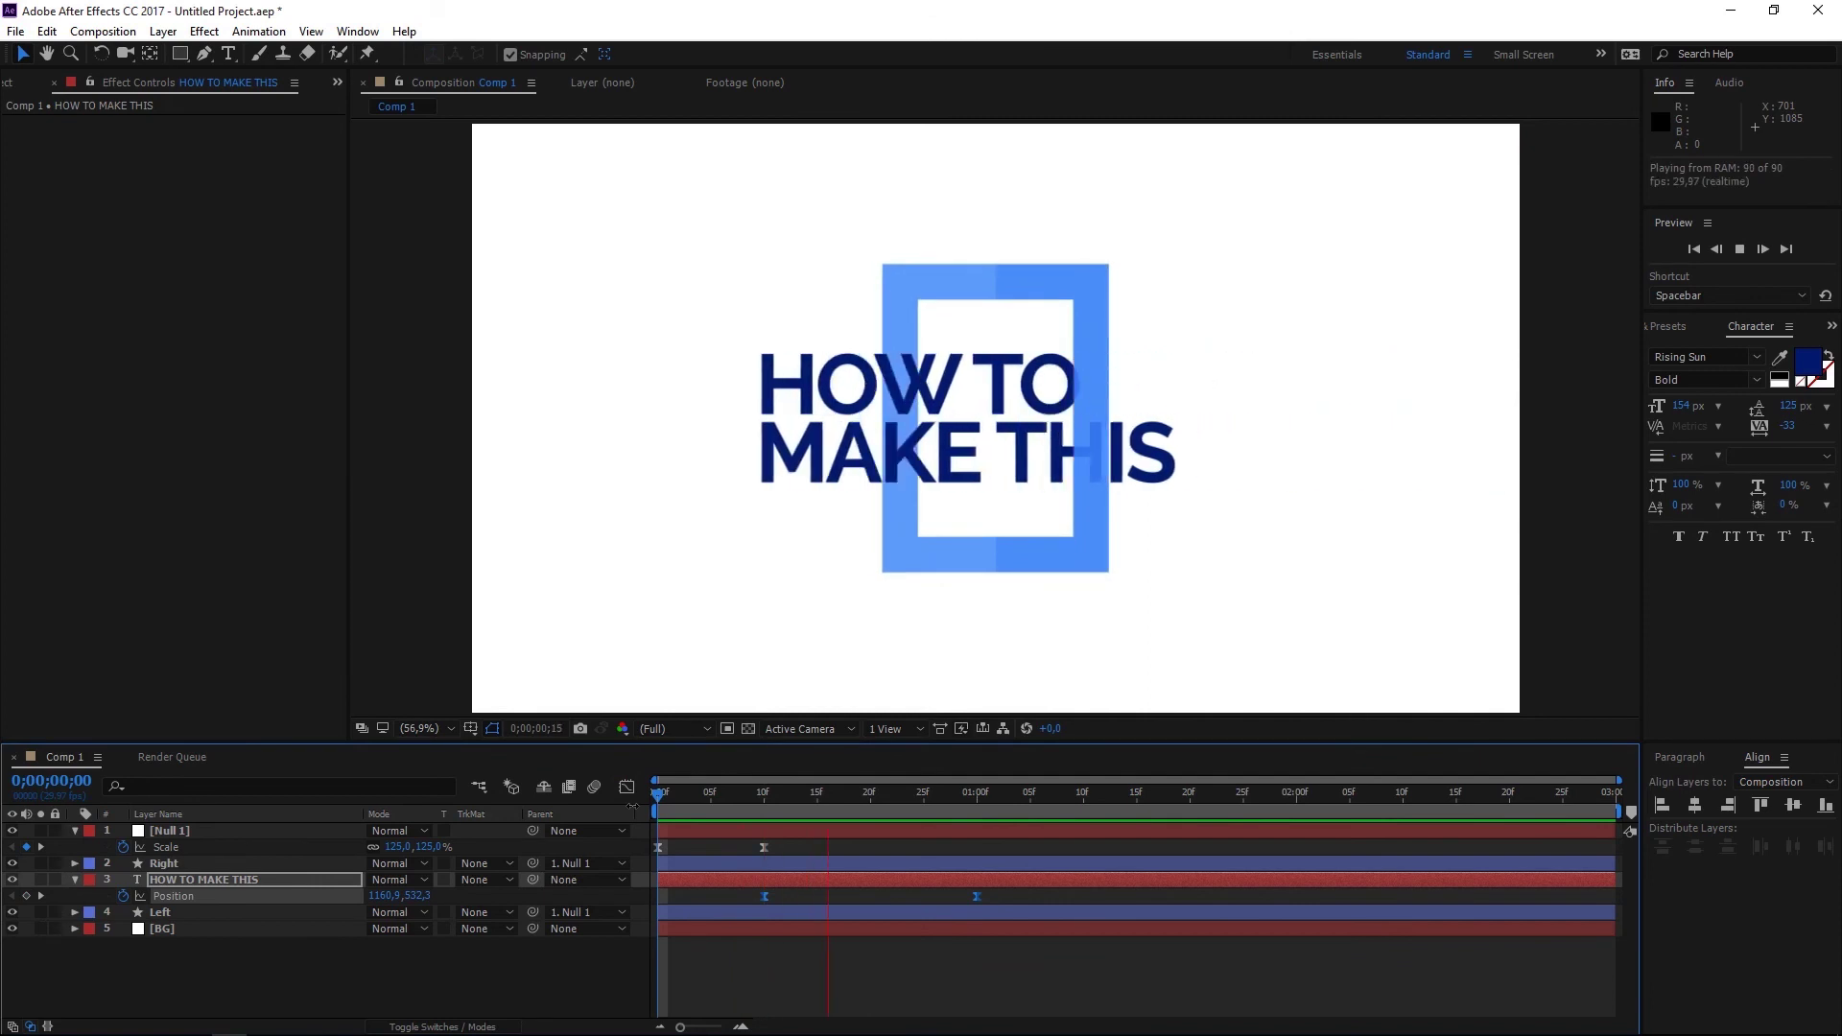
Collapse the properties of the null and the HOW TO MAKE THIS text layer.
left_click(747, 804)
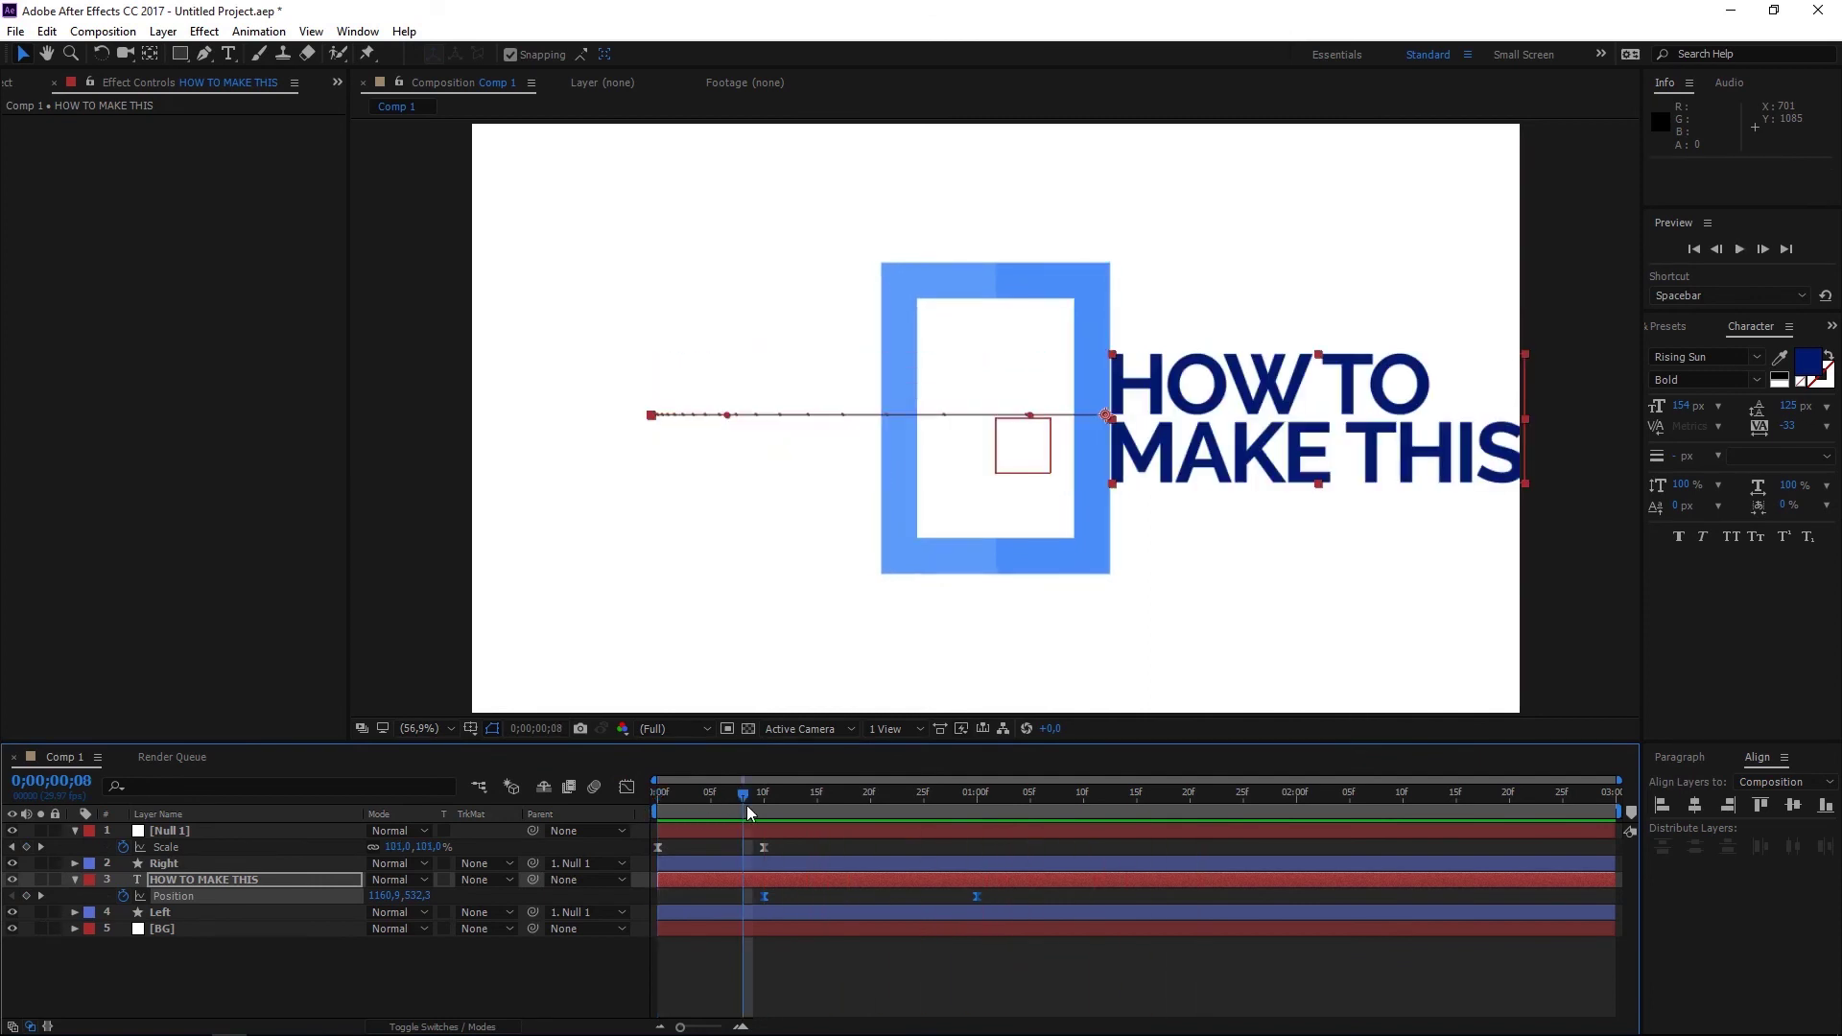
left_click(73, 829)
left_click(73, 828)
left_click(73, 829)
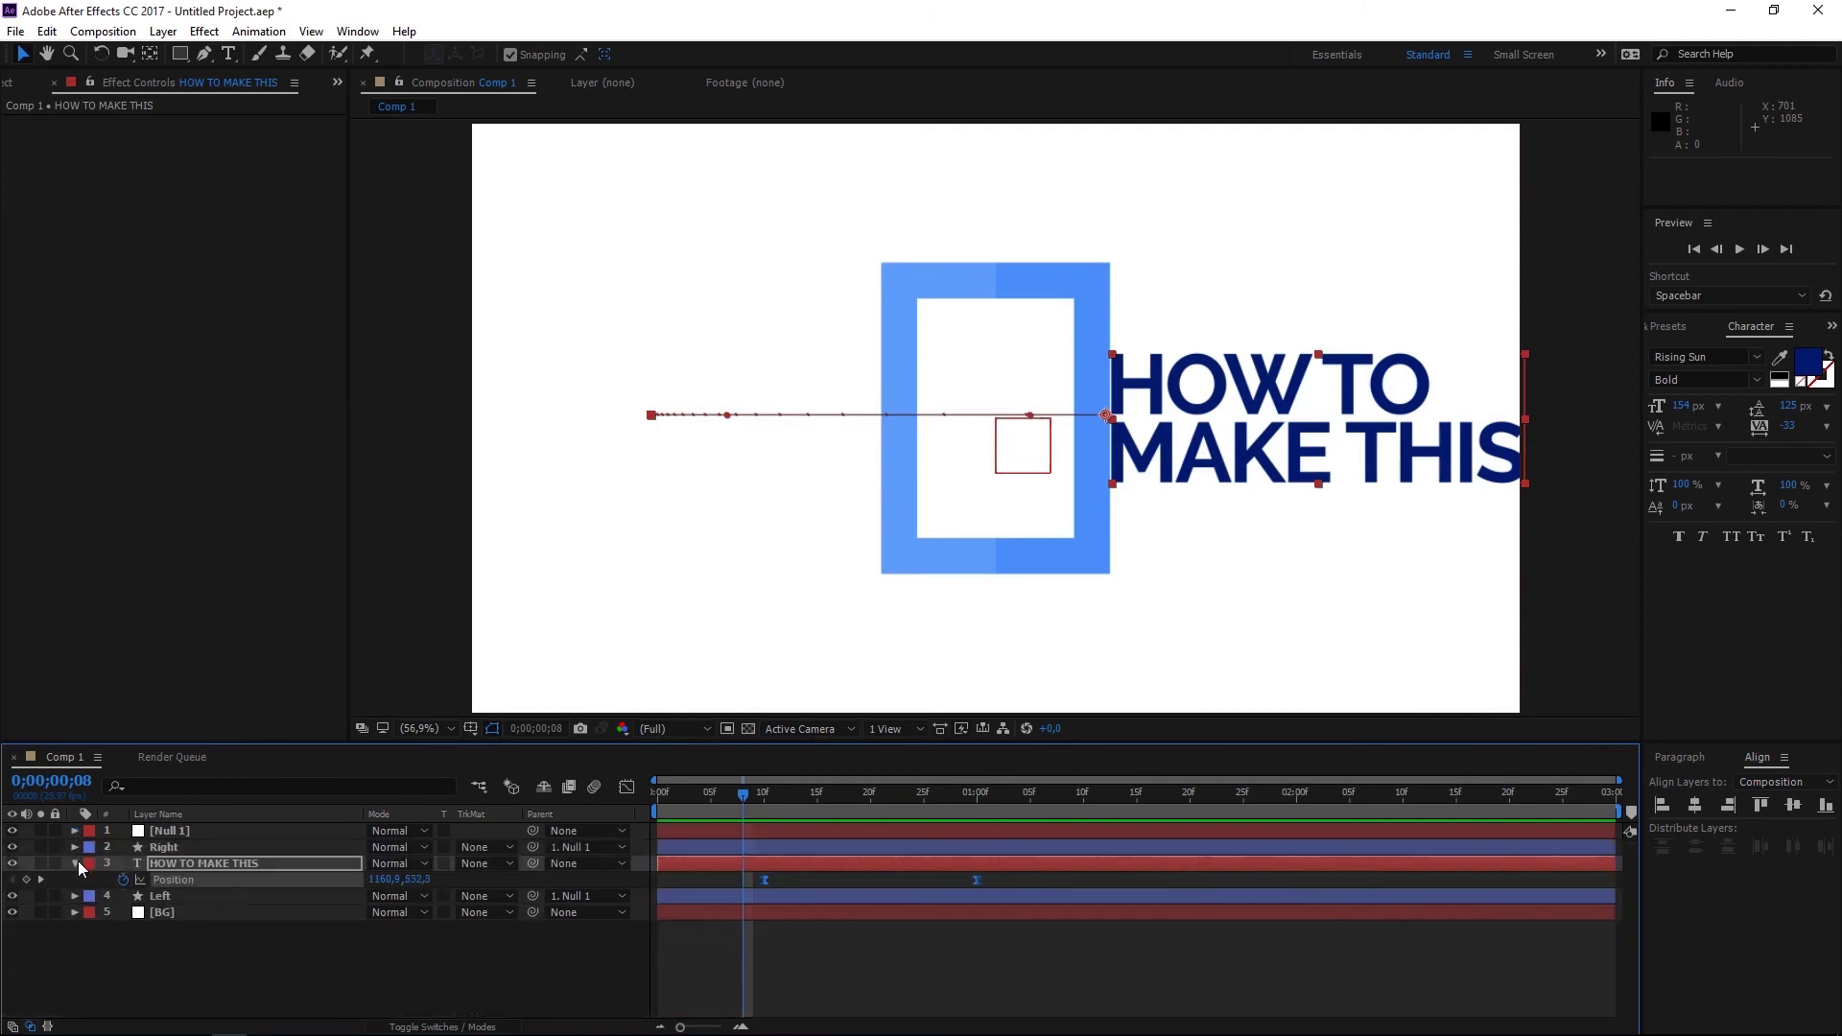
left_click(77, 861)
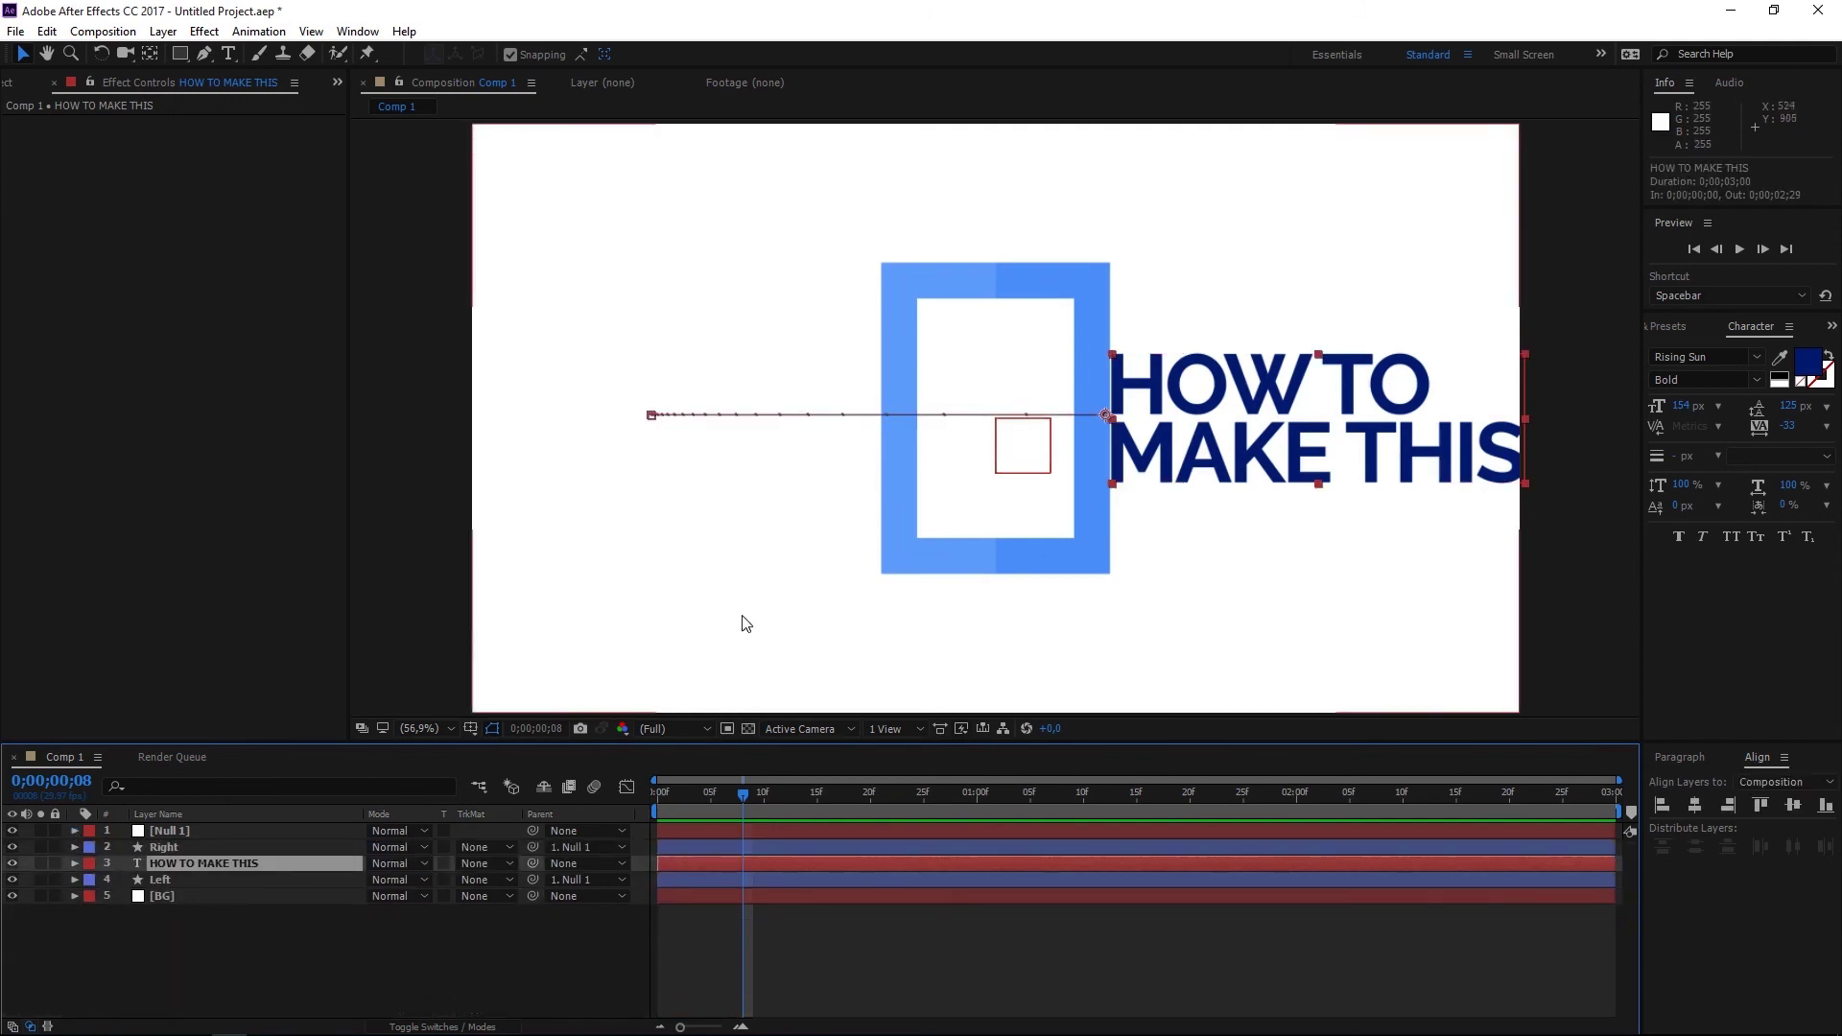
Draw a red rectangle on a new shape layer, extending from the frame's right edge leftward past the text's end position.
left_click(179, 54)
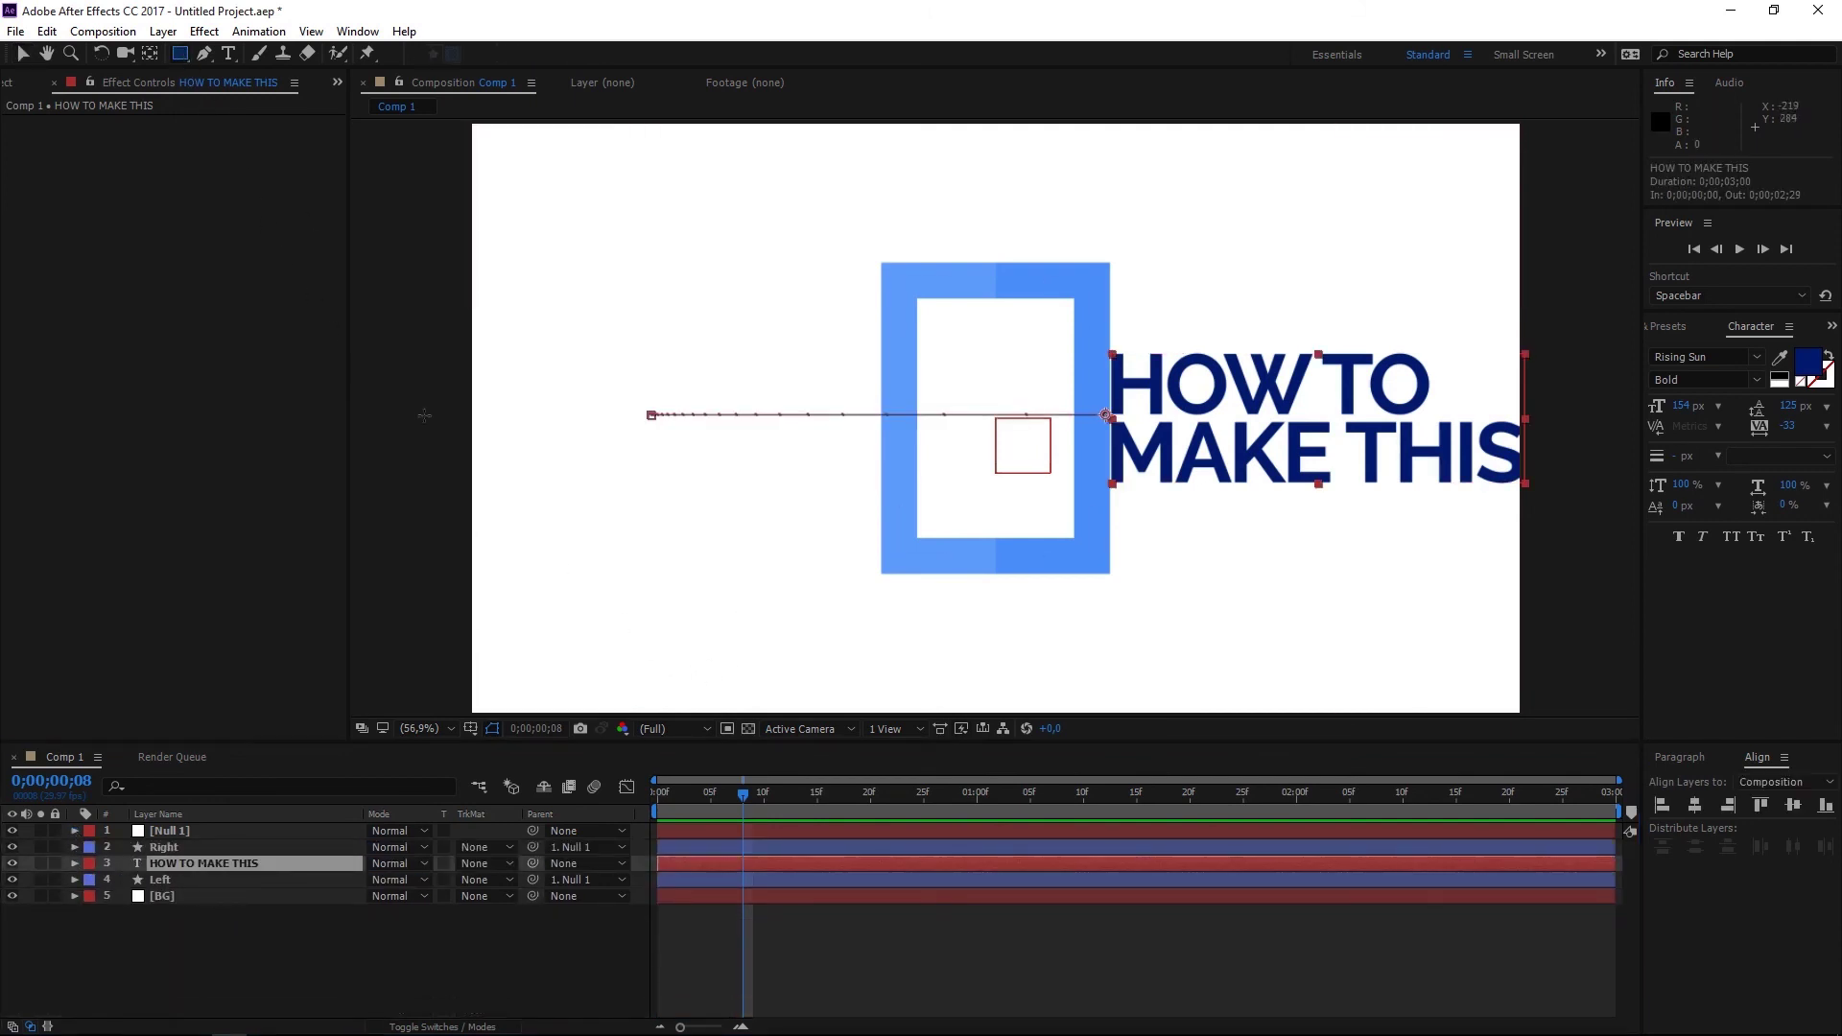
left_click(458, 925)
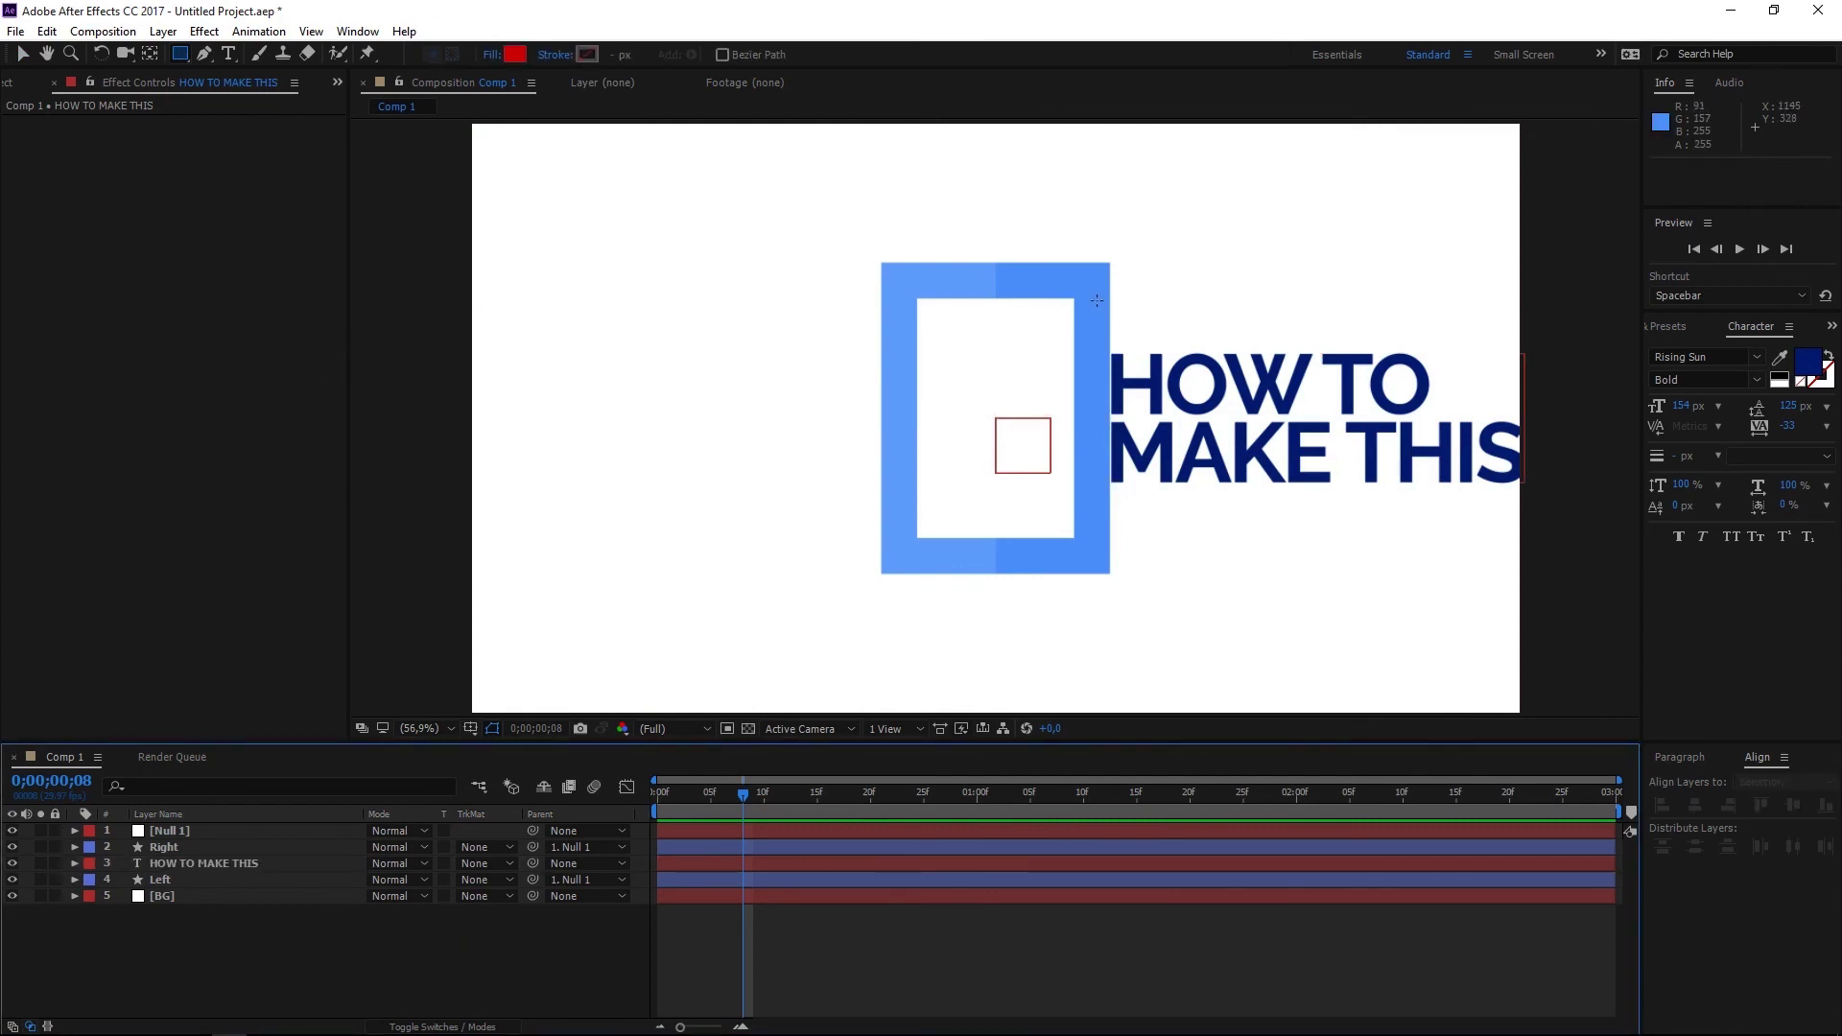
left_click_drag(1110, 270, 506, 576)
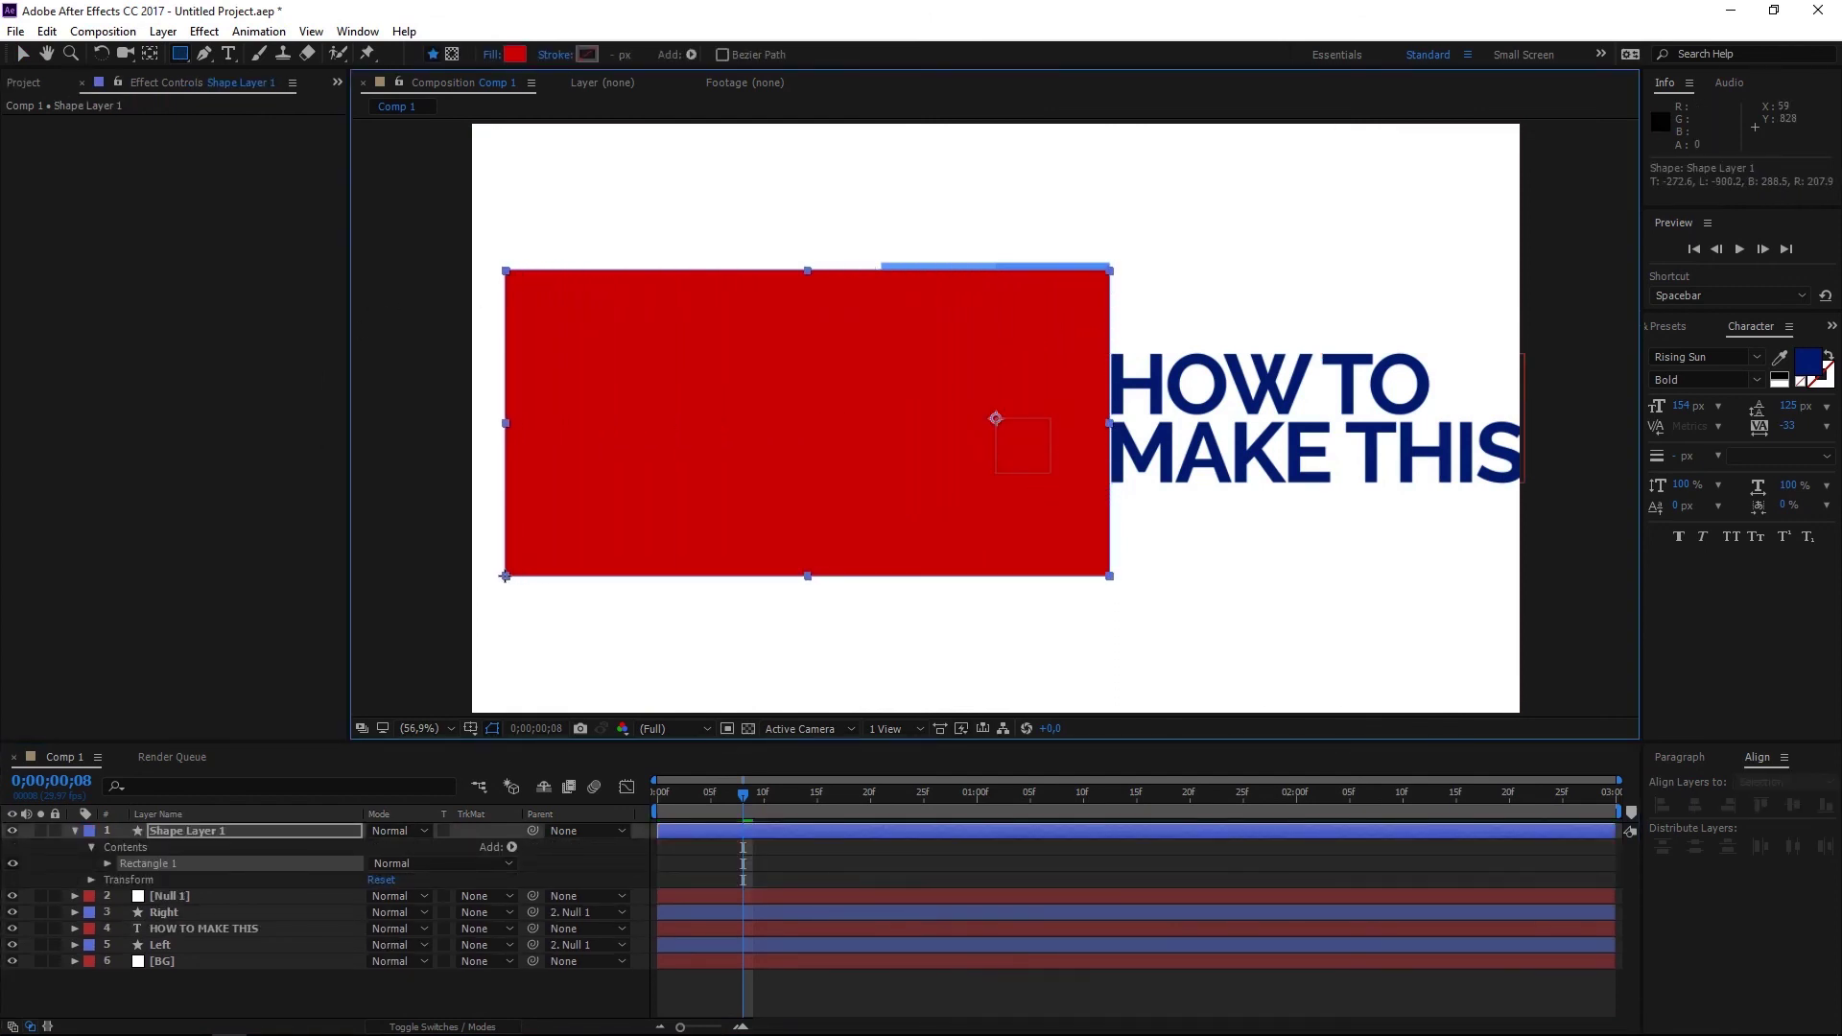
left_click(72, 830)
Place the red shape layer directly above the text layer, set the text's track matte to Alpha Matte, and preview the reveal.
left_click_drag(175, 830, 181, 871)
left_click(192, 879)
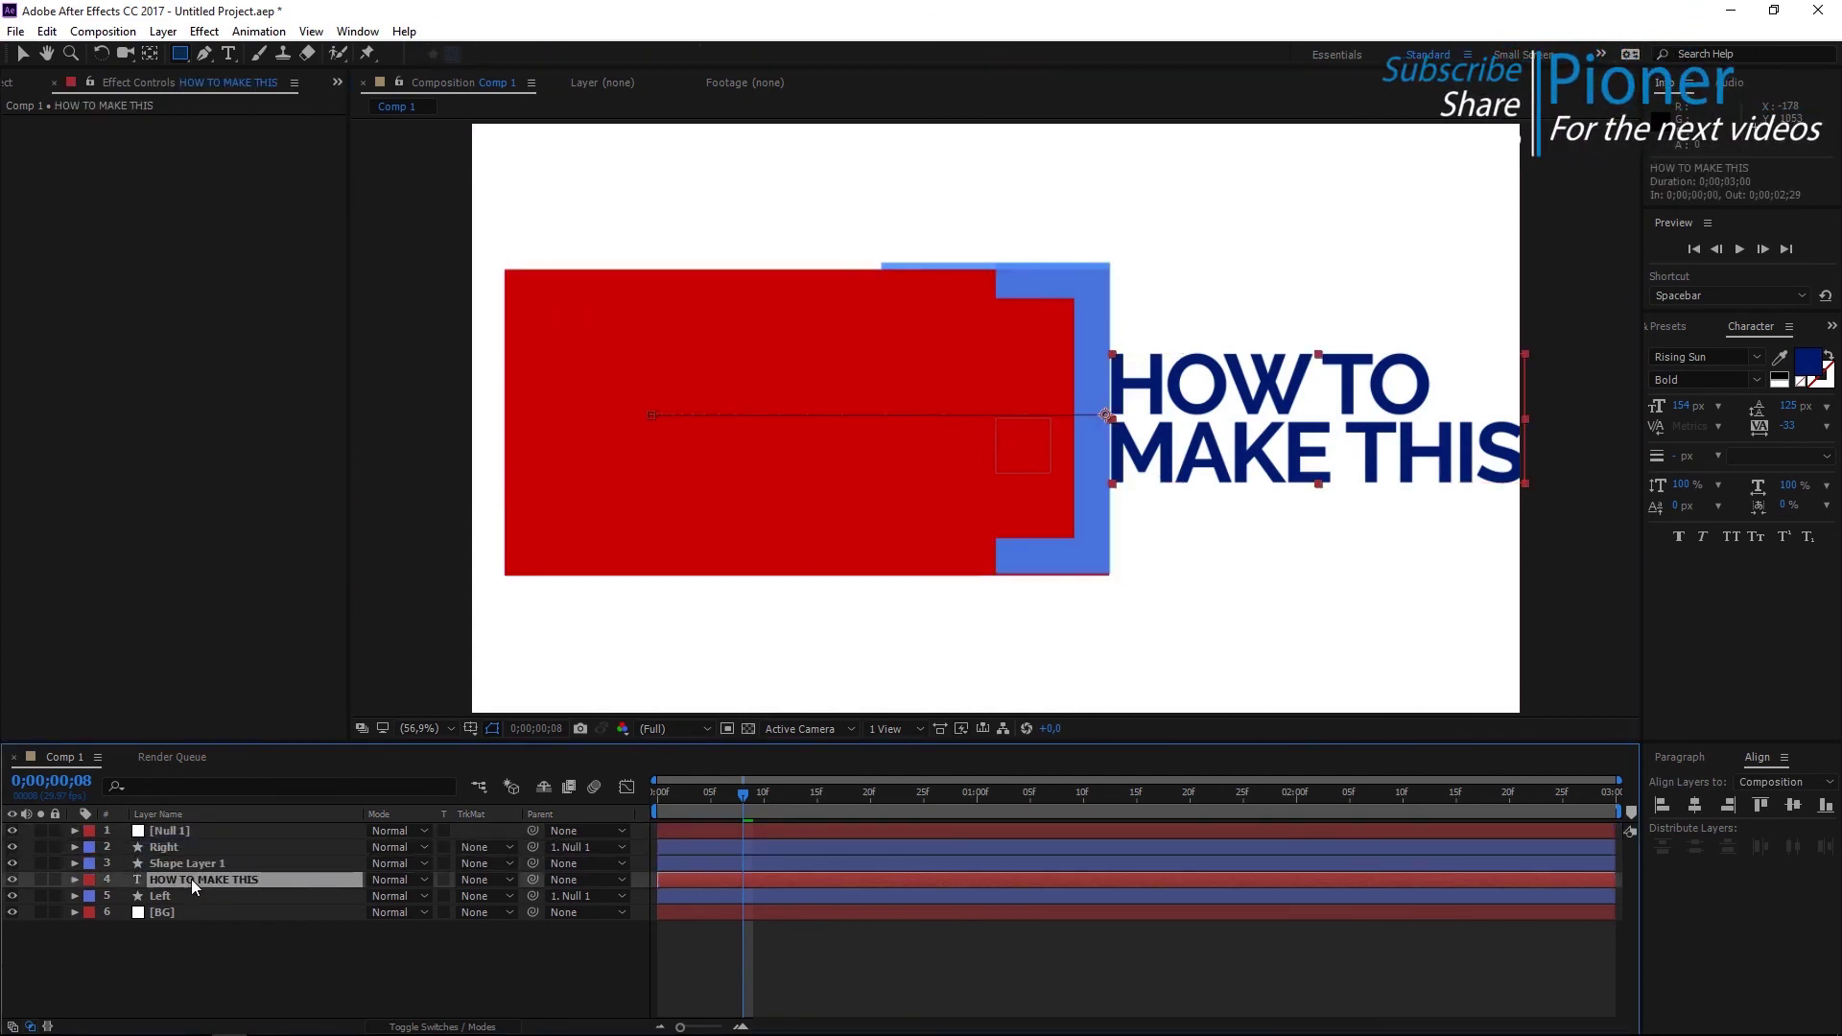
left_click(480, 882)
left_click(492, 928)
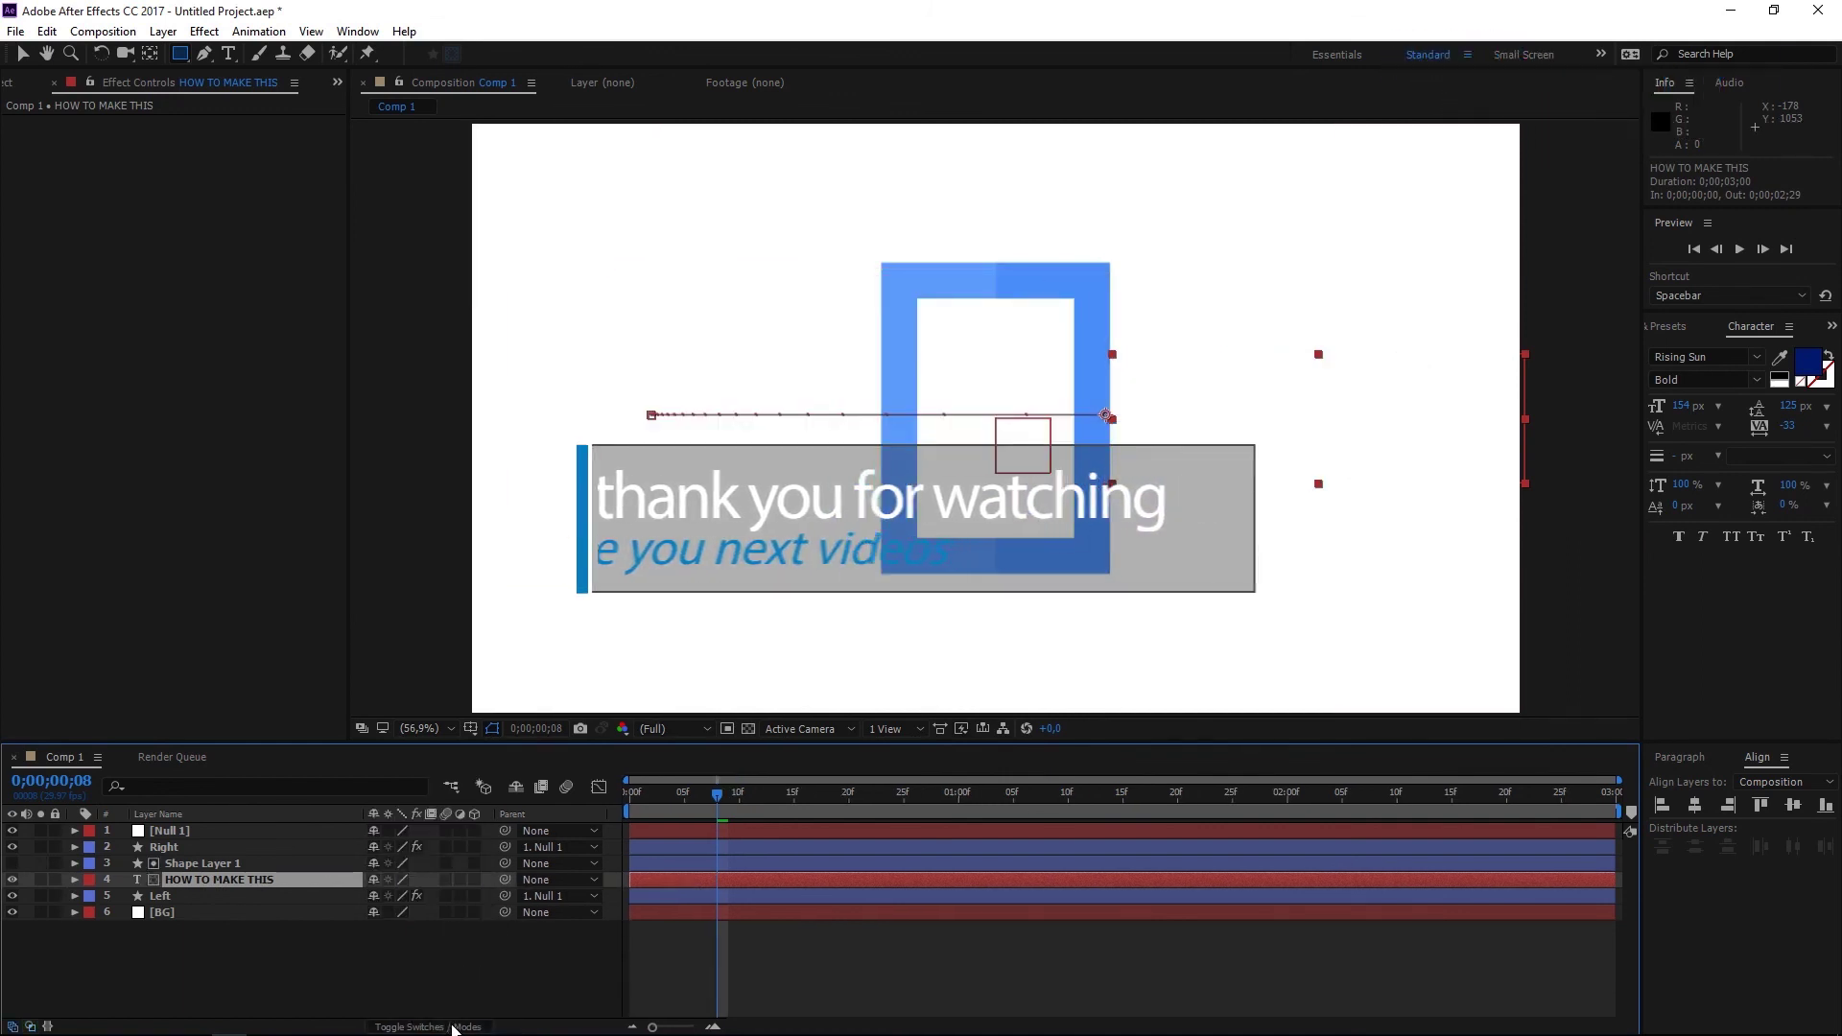
left_click_drag(747, 797, 631, 827)
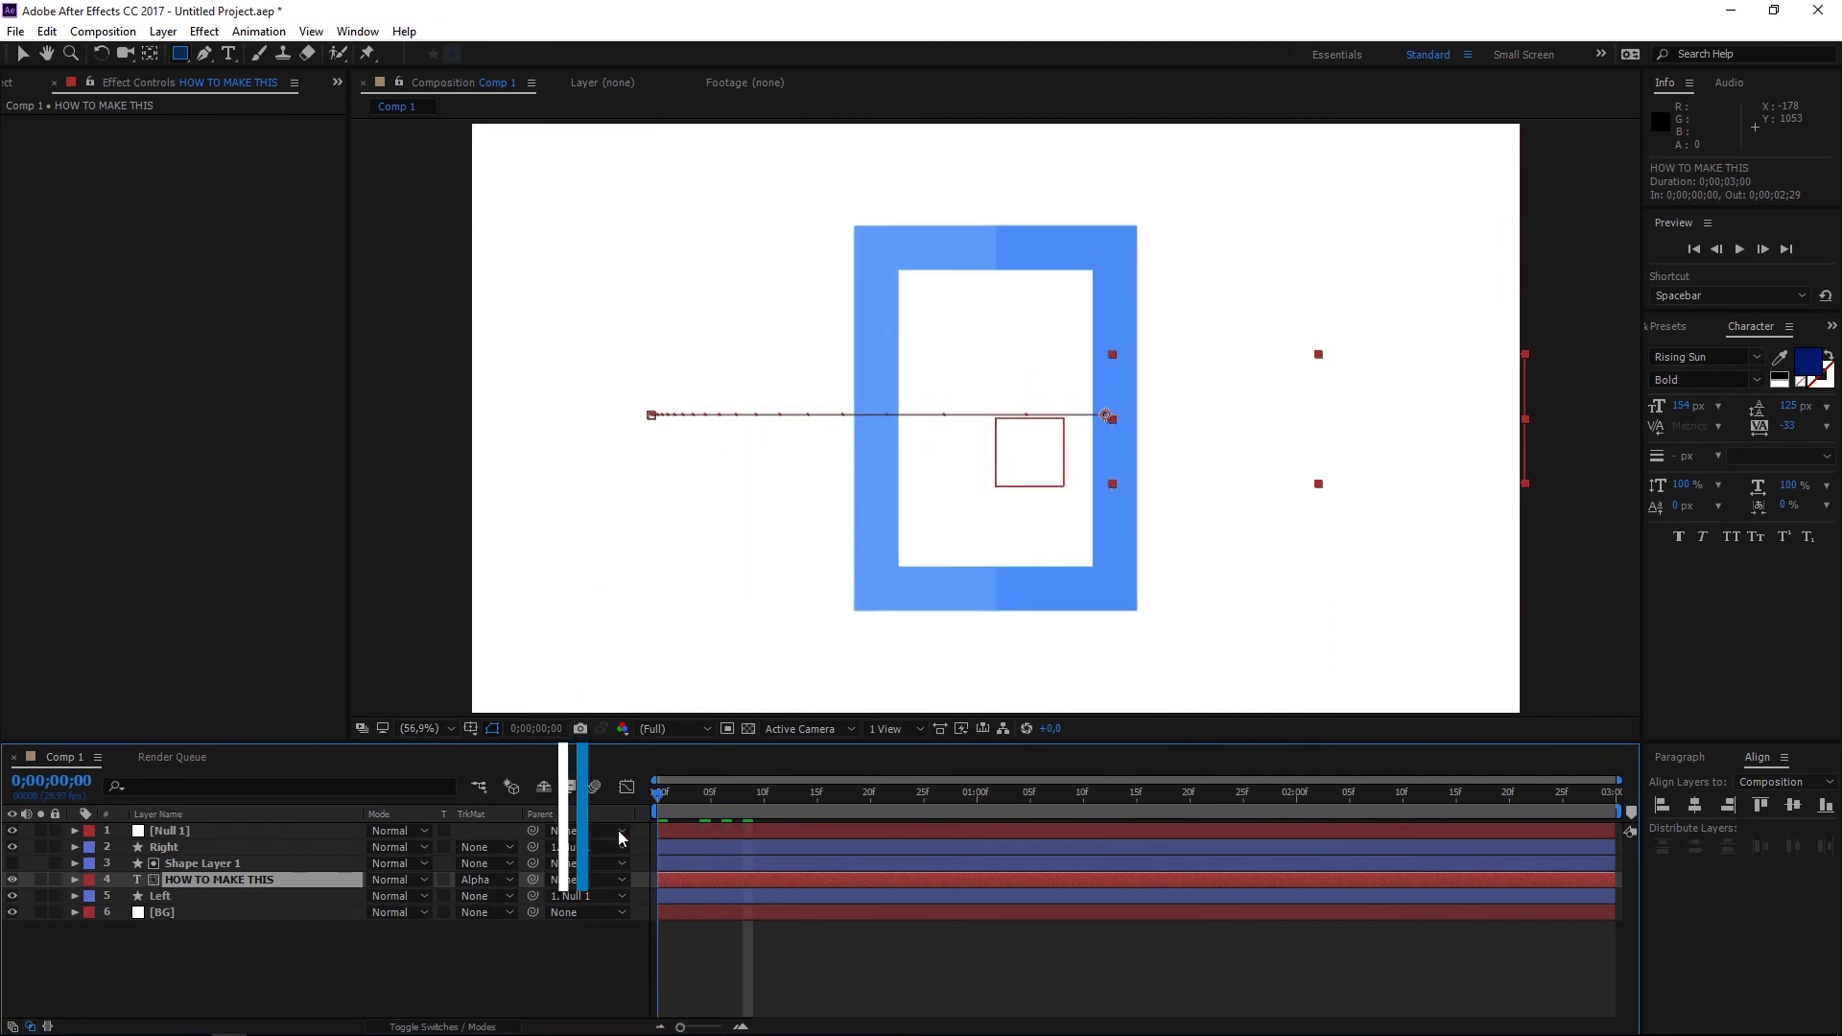
key("space")
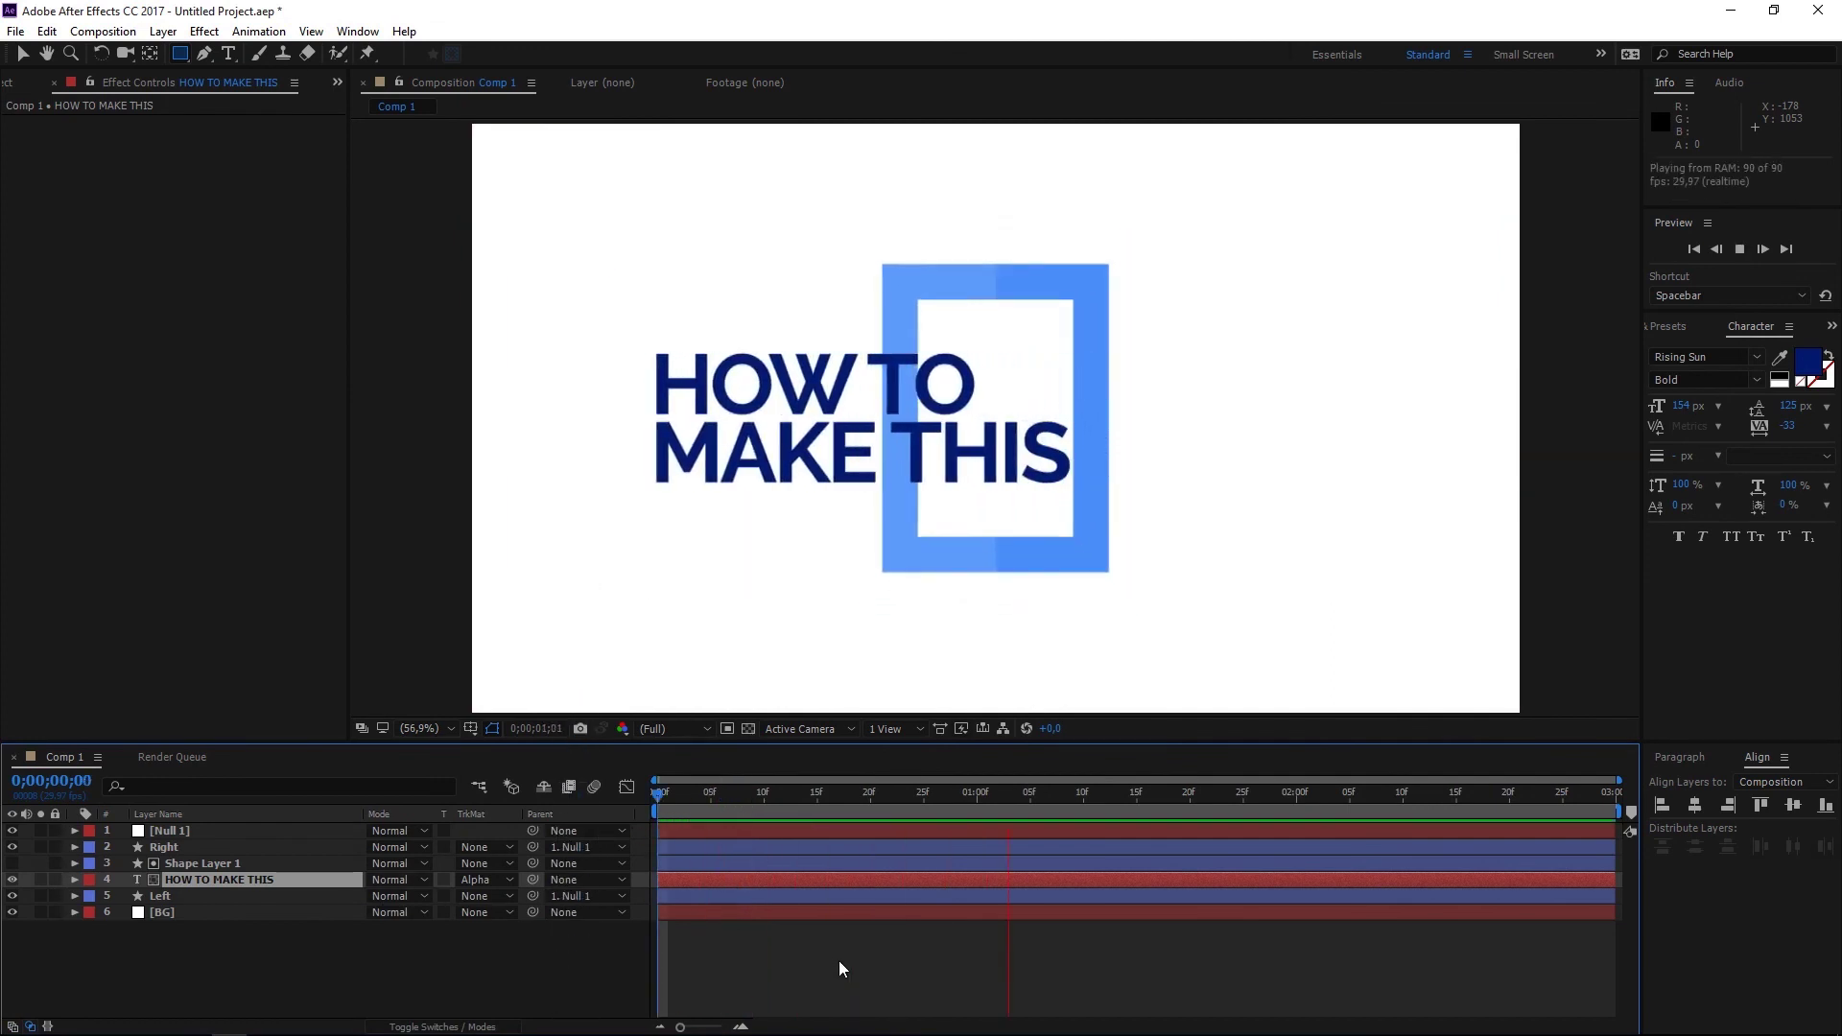